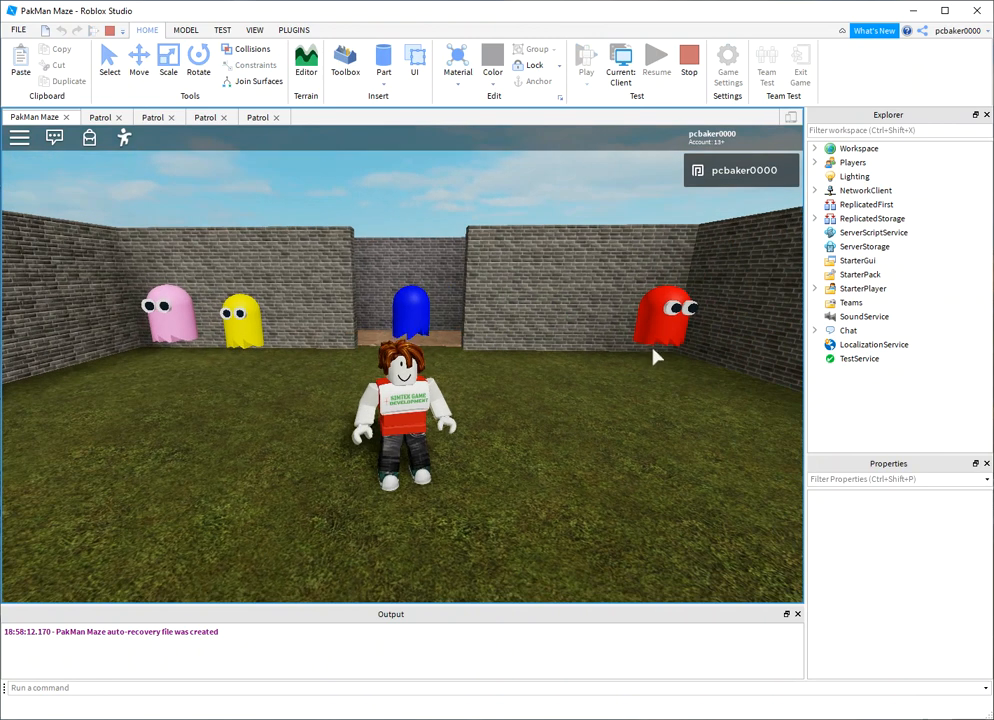
# - Walk the character forward toward the ghosts in the play test and stop the test
pyautogui.press('w')
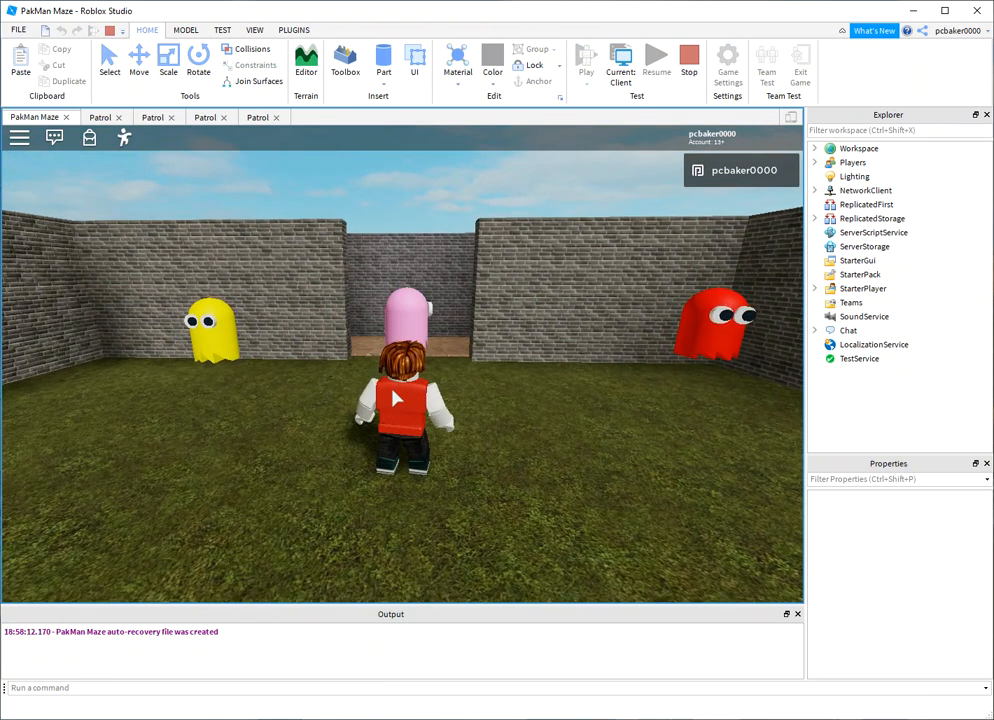
pyautogui.click(689, 62)
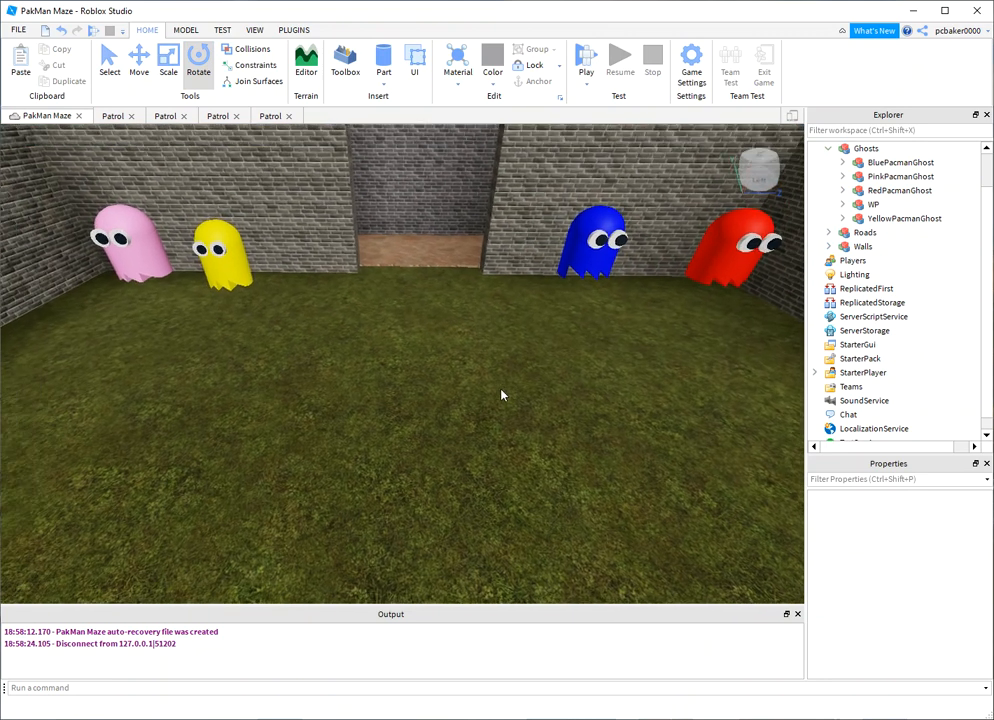
# - Insert a cylinder part into the Workspace and rename it Body
pyautogui.click(383, 62)
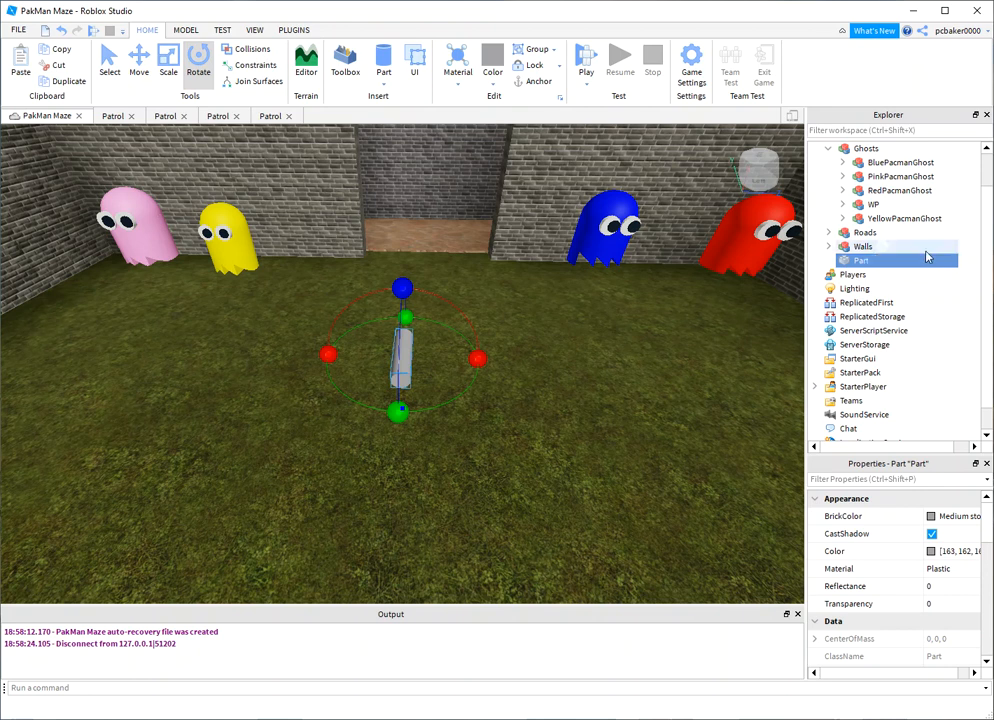
pyautogui.doubleClick(864, 261)
pyautogui.write('Ball')
pyautogui.press('Return')
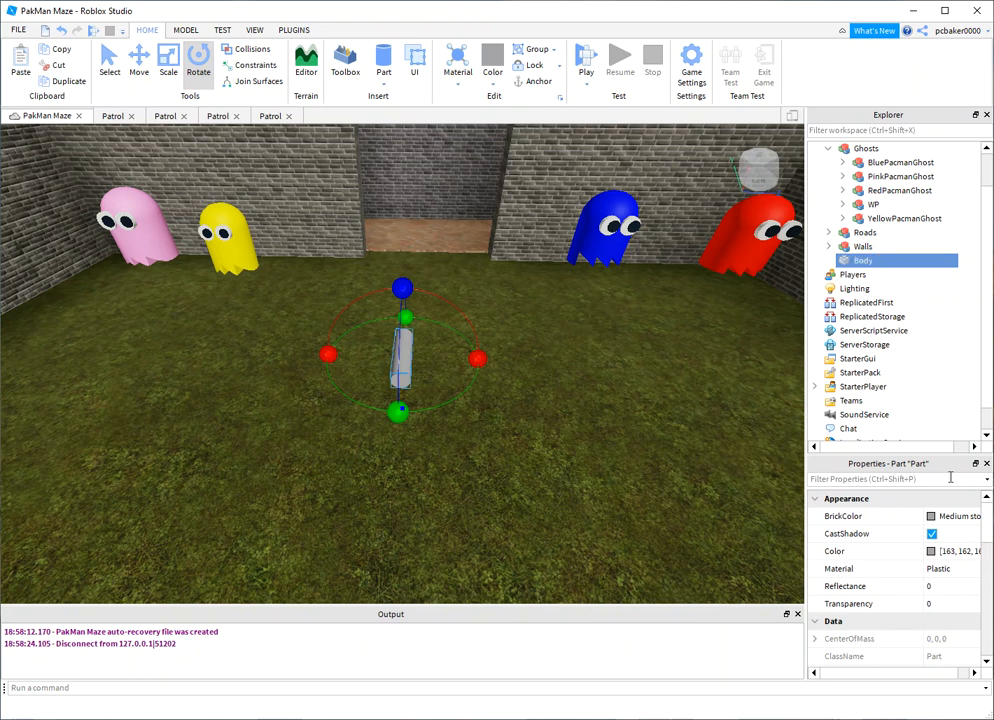
# - Set the Body part's BrickColor to Neon orange and its position to 0, 5, 0
pyautogui.click(932, 516)
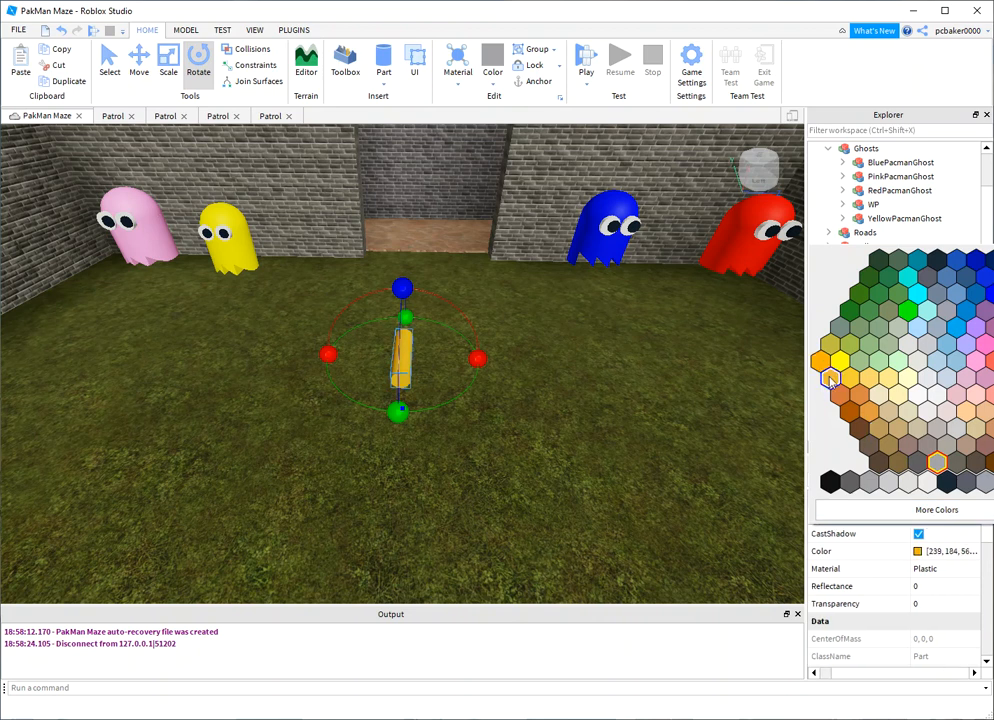
pyautogui.click(840, 395)
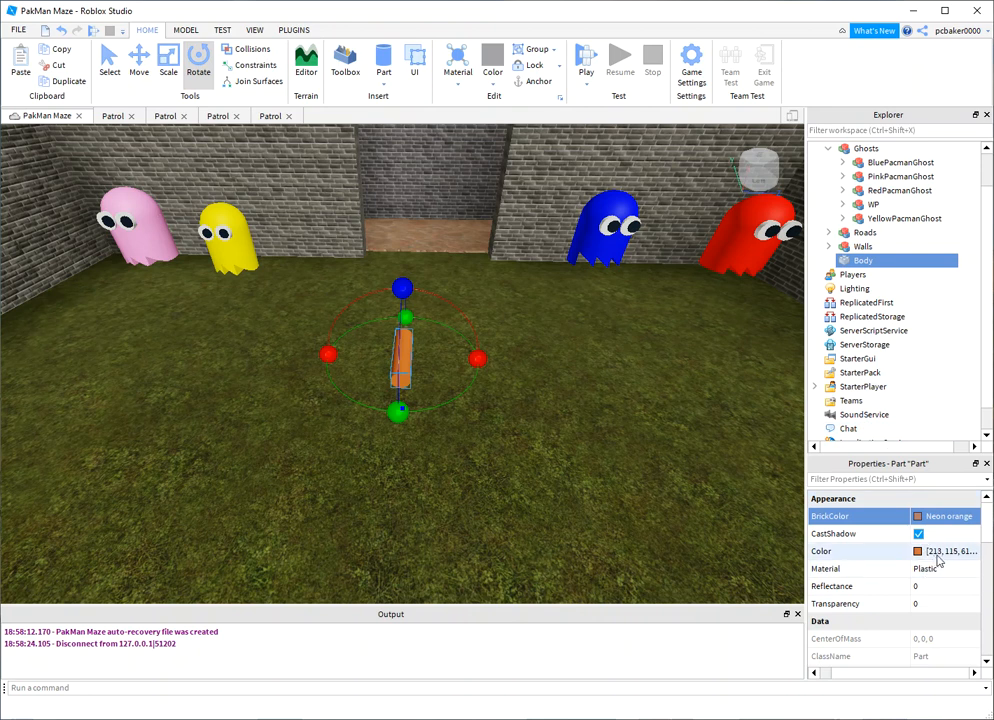
pyautogui.scroll(-3, 940, 568)
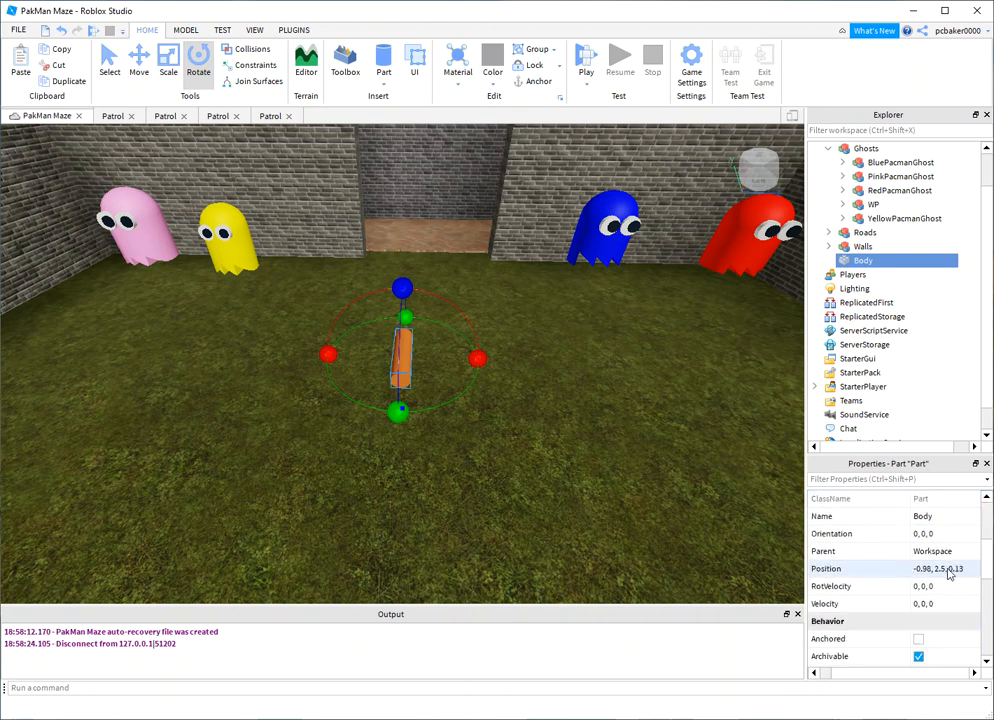
pyautogui.click(947, 569)
pyautogui.write('0')
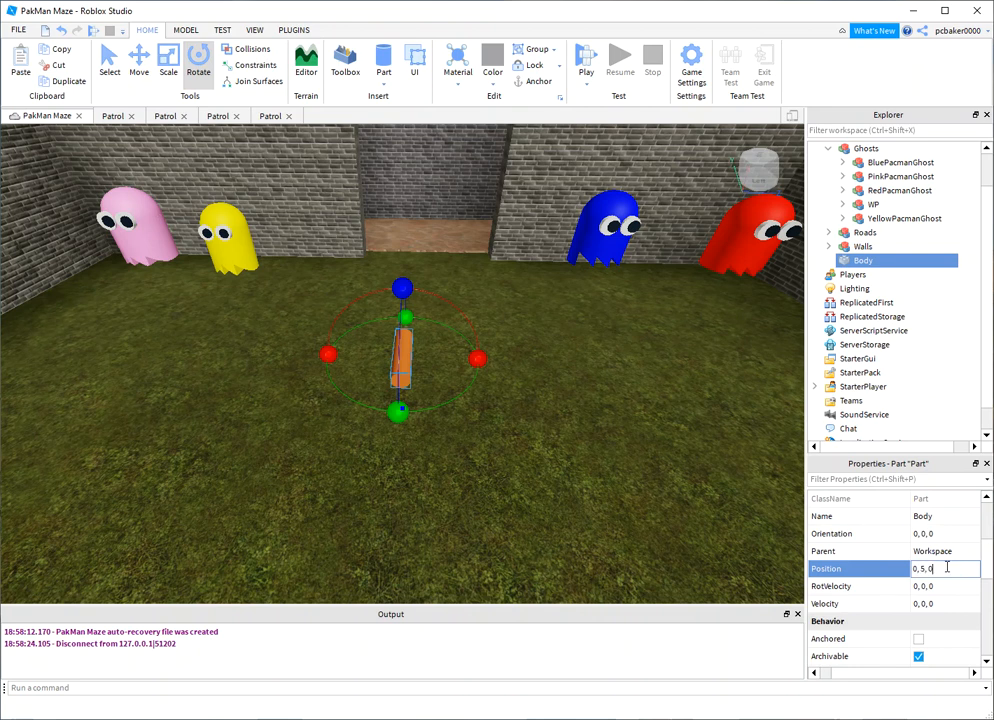
pyautogui.write(', 5, 0')
pyautogui.press('Return')
# - Stand the Body cylinder upright by setting its orientation to 0, 0, 90
pyautogui.moveTo(410, 392); pyautogui.dragTo(378, 405, button='right')
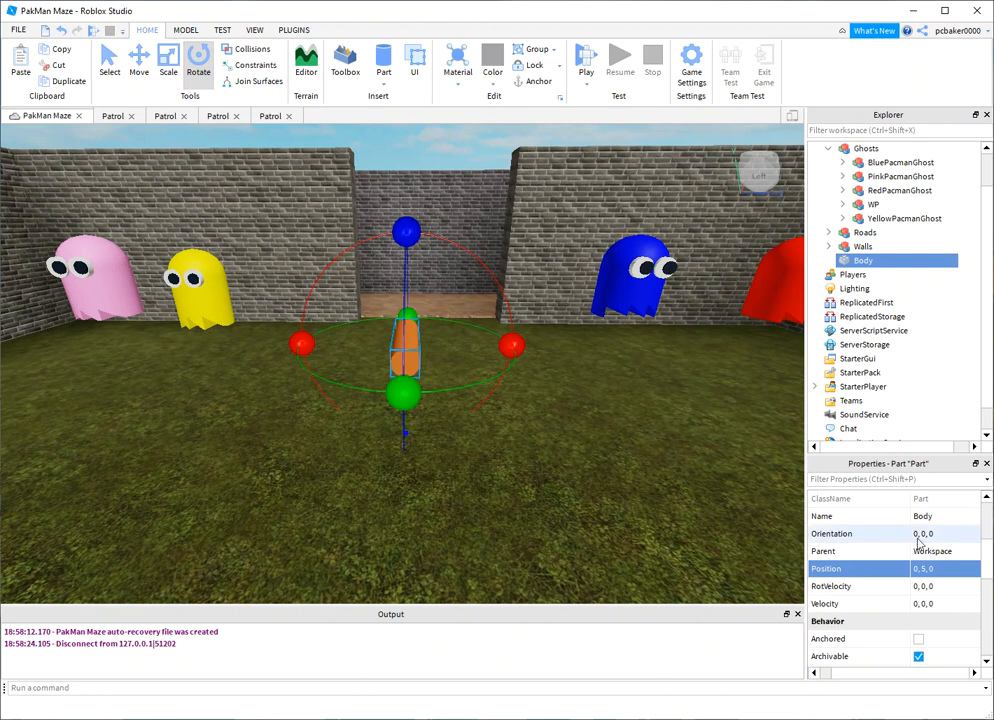
pyautogui.scroll(3, 925, 540)
pyautogui.scroll(-3, 933, 588)
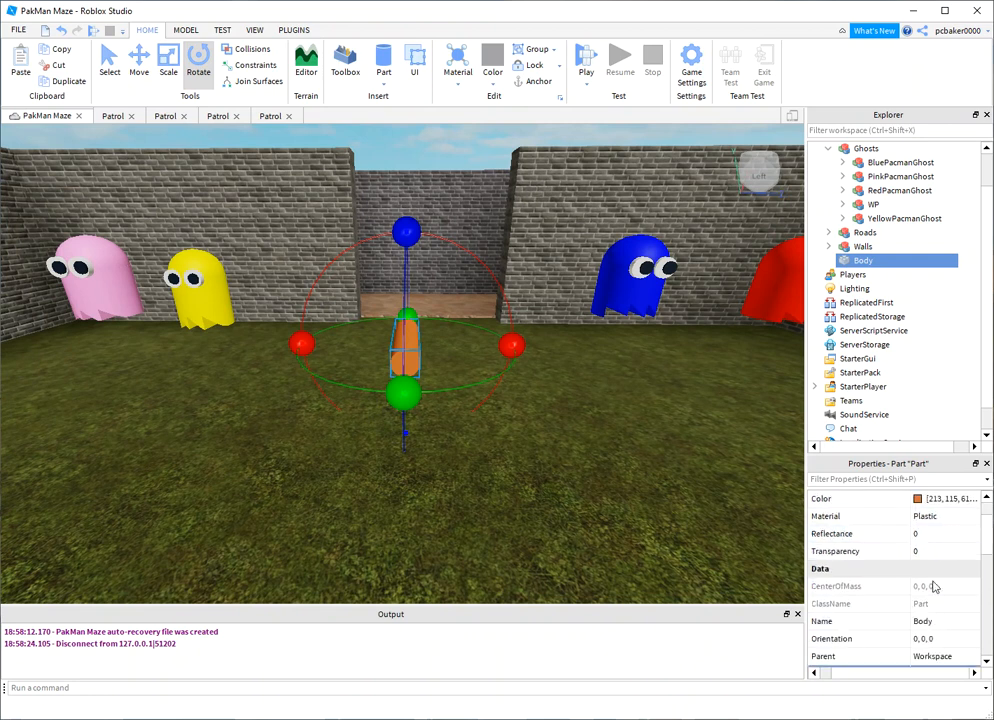
pyautogui.doubleClick(936, 586)
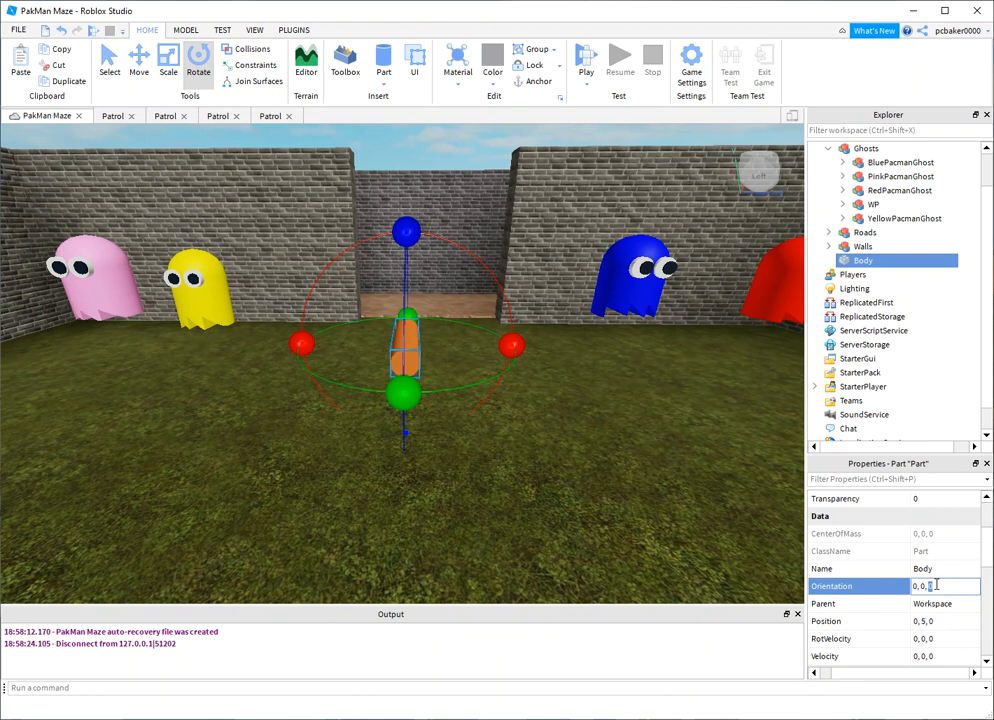
pyautogui.write('90')
pyautogui.press('Return')
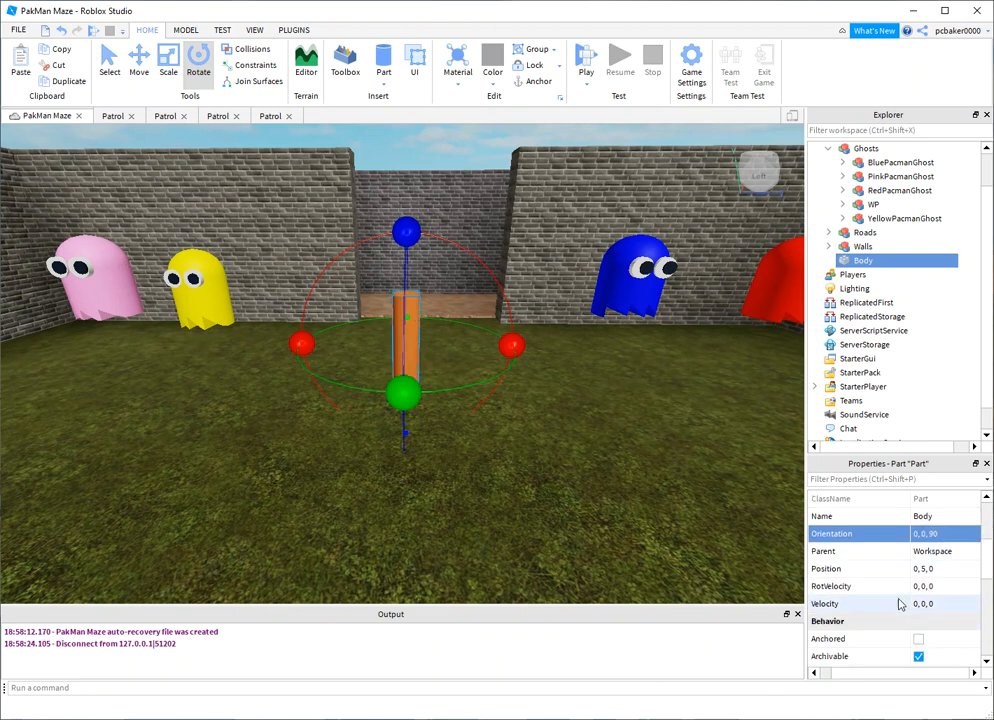
# - Set the Body cylinder's size to 3, 3, 3
pyautogui.scroll(-5, 903, 601)
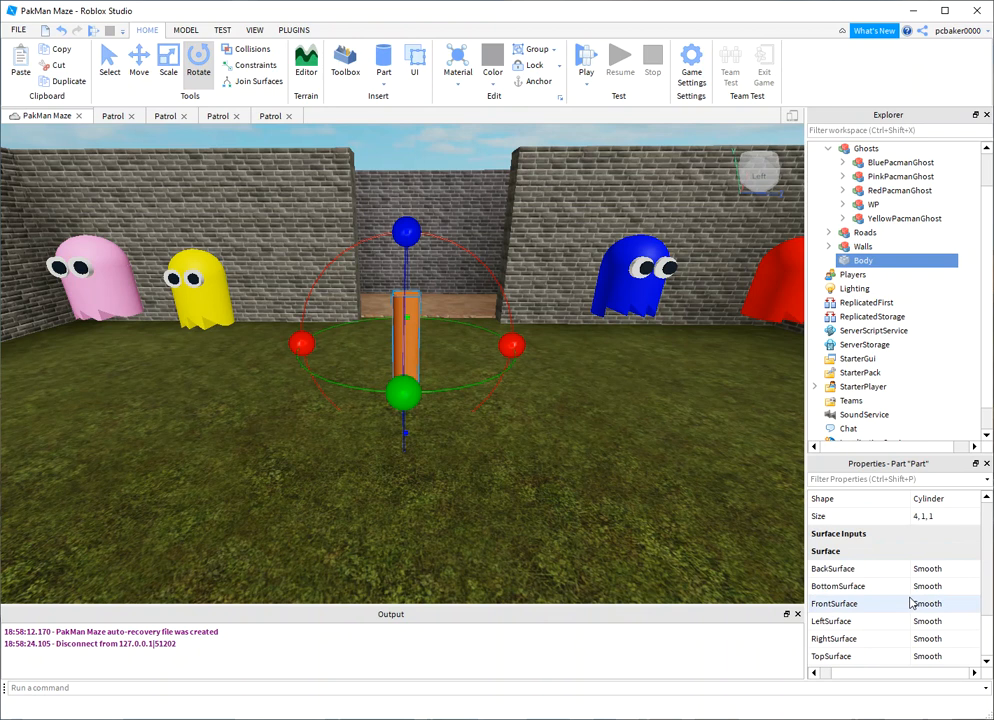
pyautogui.click(938, 517)
pyautogui.write('3, 3, 3')
pyautogui.press('Return')
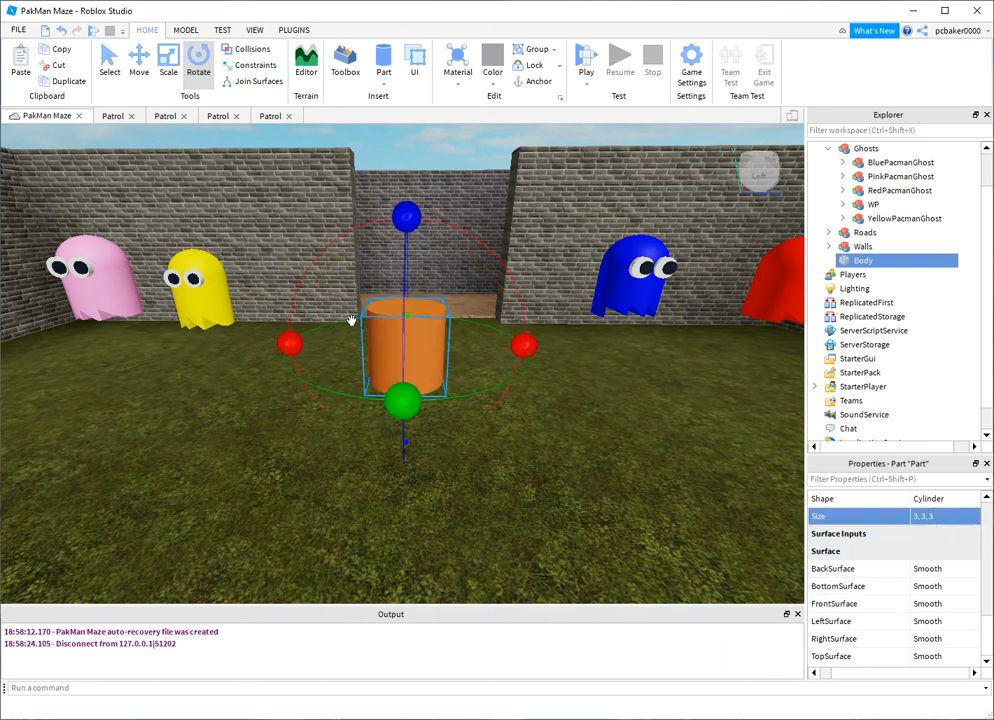
pyautogui.scroll(5, 935, 538)
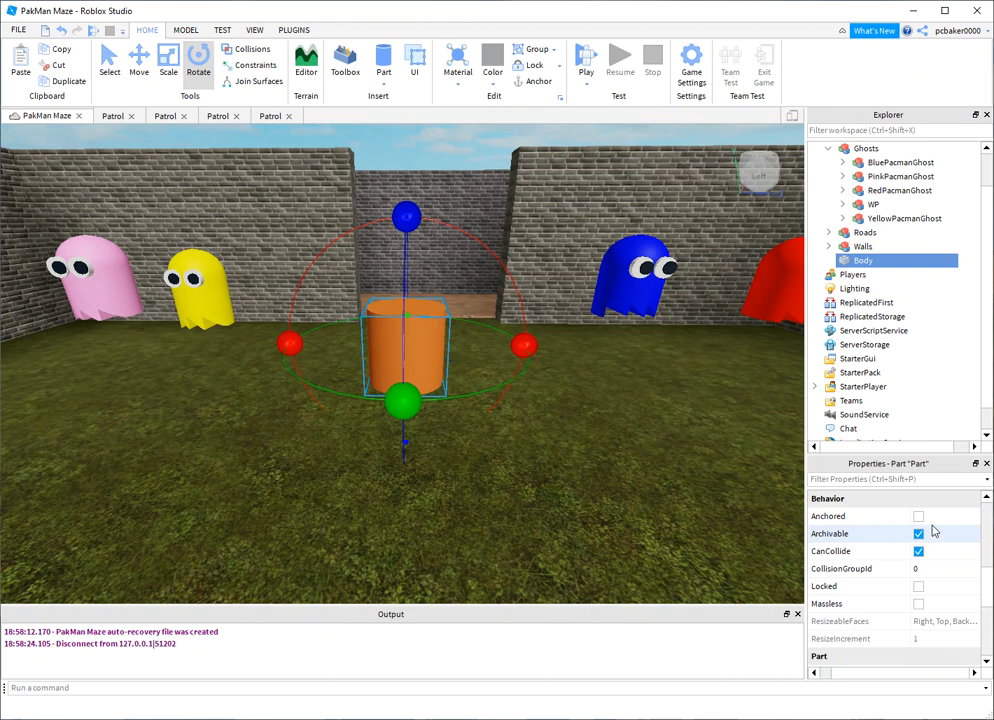
pyautogui.scroll(-5, 935, 570)
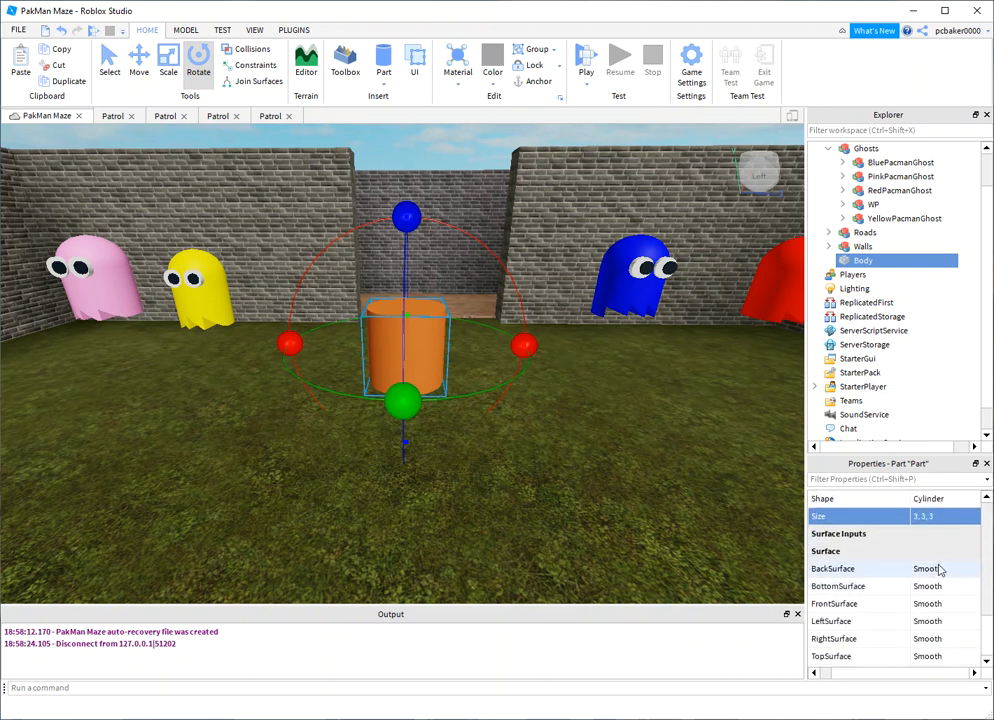
pyautogui.scroll(1, 940, 572)
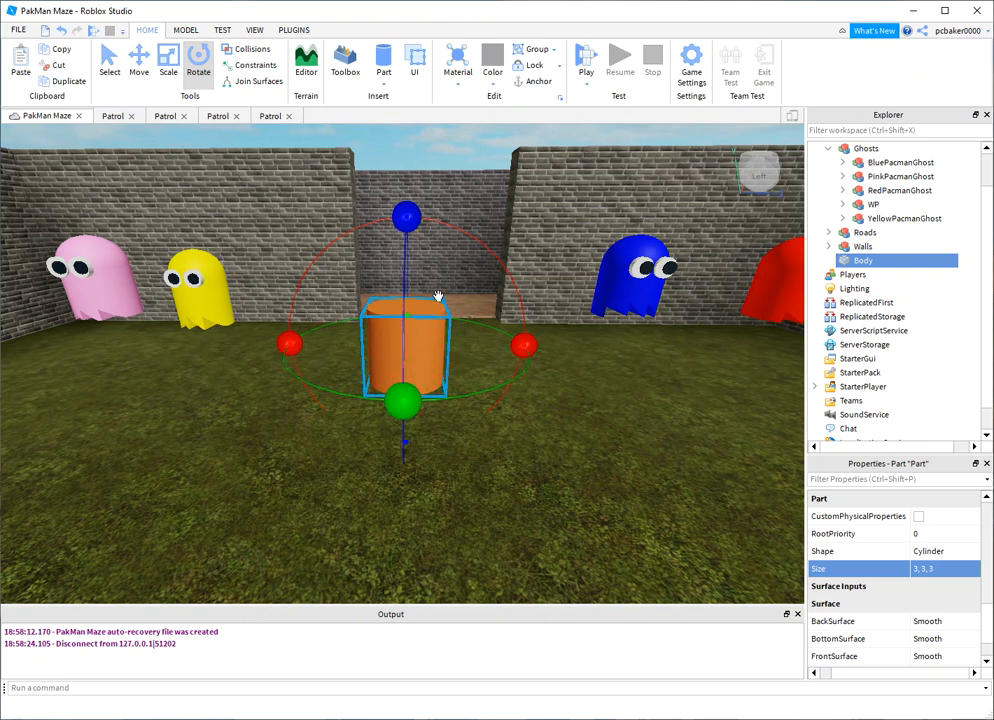
# - Insert a sphere part into the Workspace and rename it Head
pyautogui.click(383, 84)
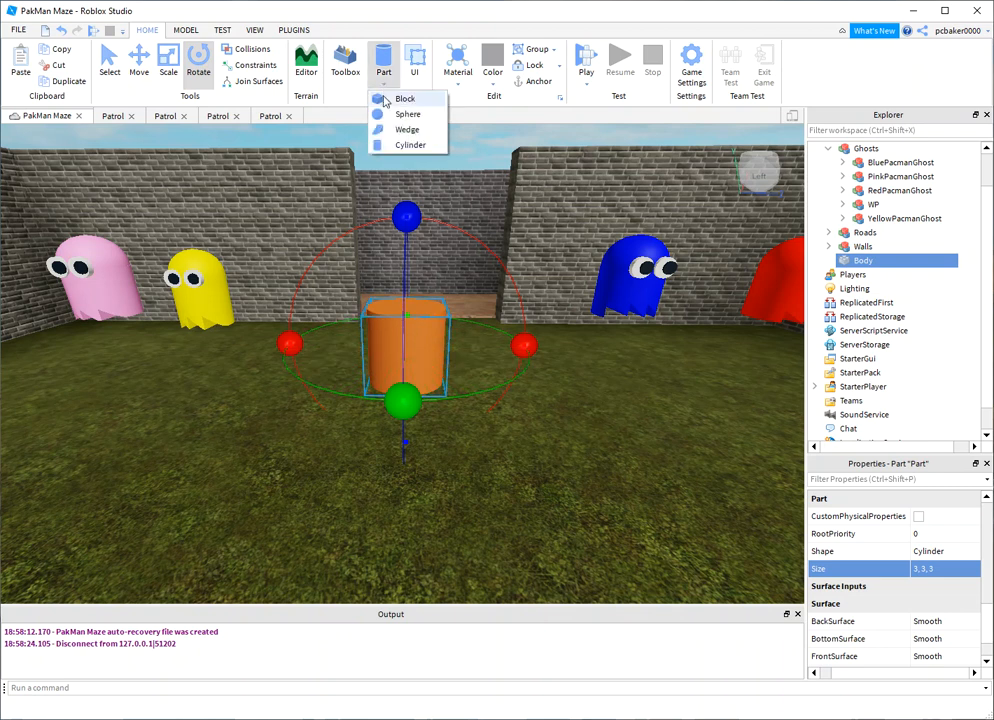
pyautogui.click(392, 114)
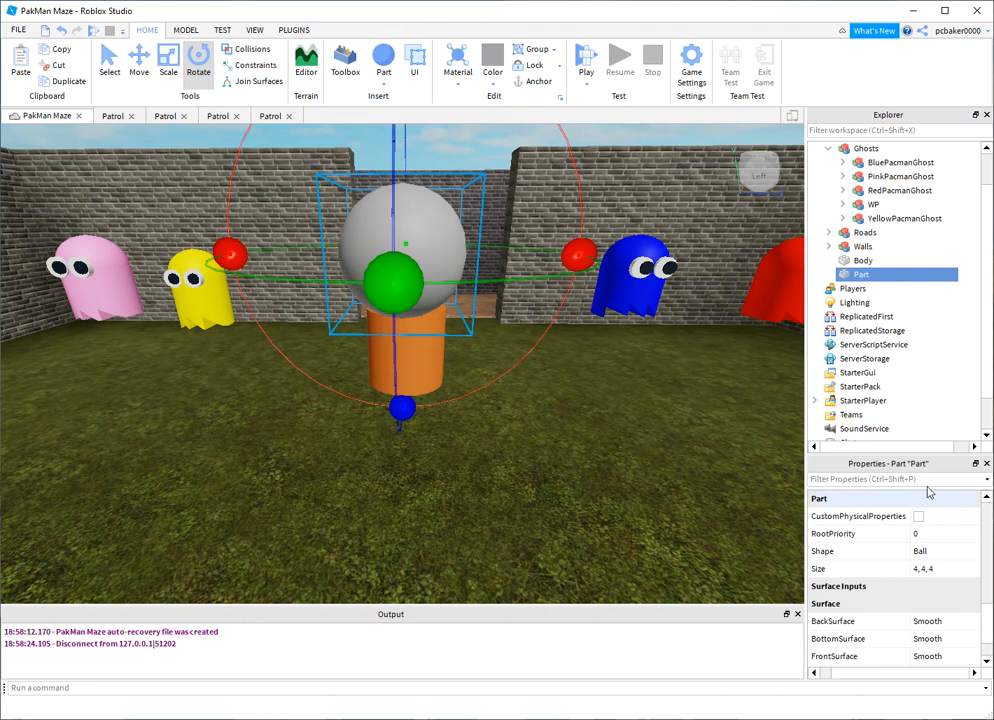
pyautogui.doubleClick(862, 279)
pyautogui.write('Head')
pyautogui.press('Return')
# - Set the Head sphere's size to 3, 3, 3
pyautogui.click(962, 566)
pyautogui.write('3')
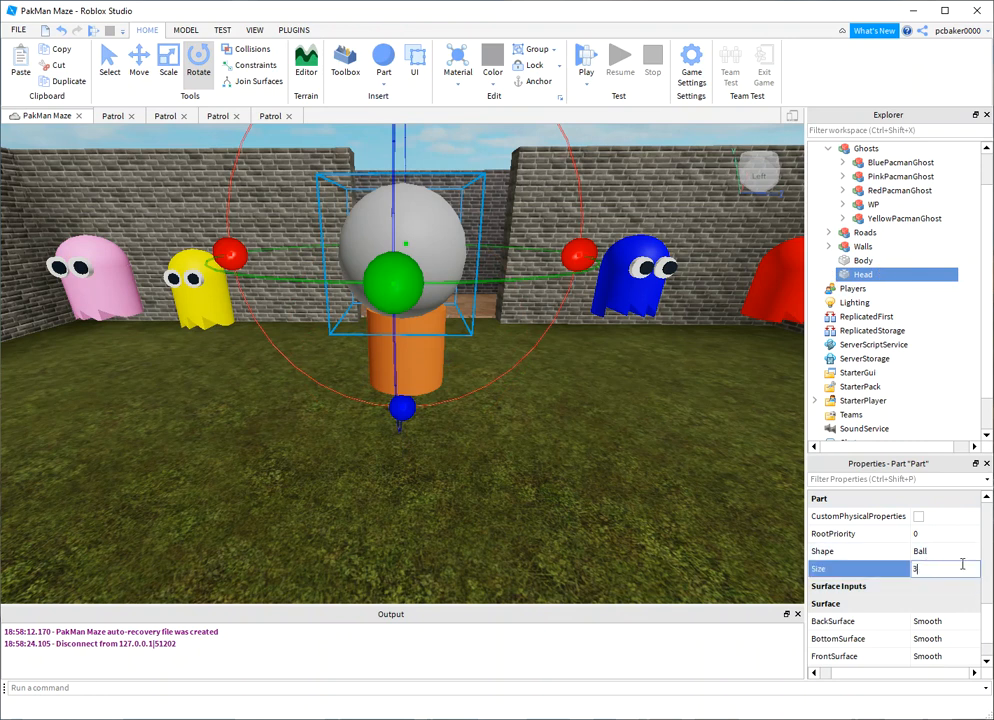
pyautogui.write(', 3, 3')
pyautogui.press('Return')
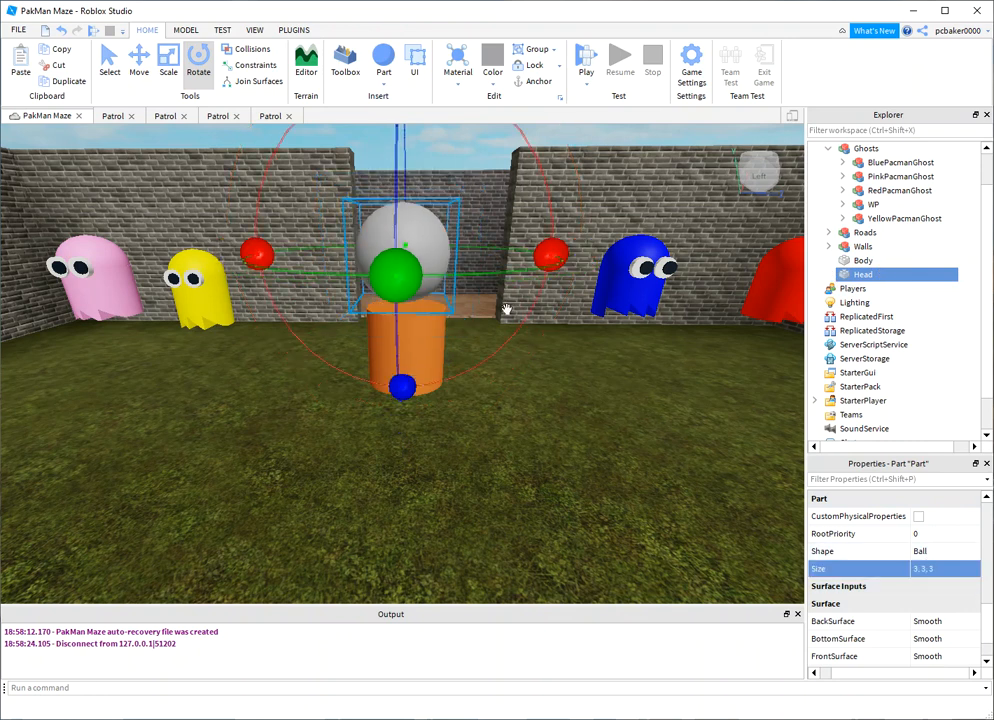
# - Place the Head sphere on top of the Body by setting its position to 0, 6.5, 0
pyautogui.scroll(-1, 913, 606)
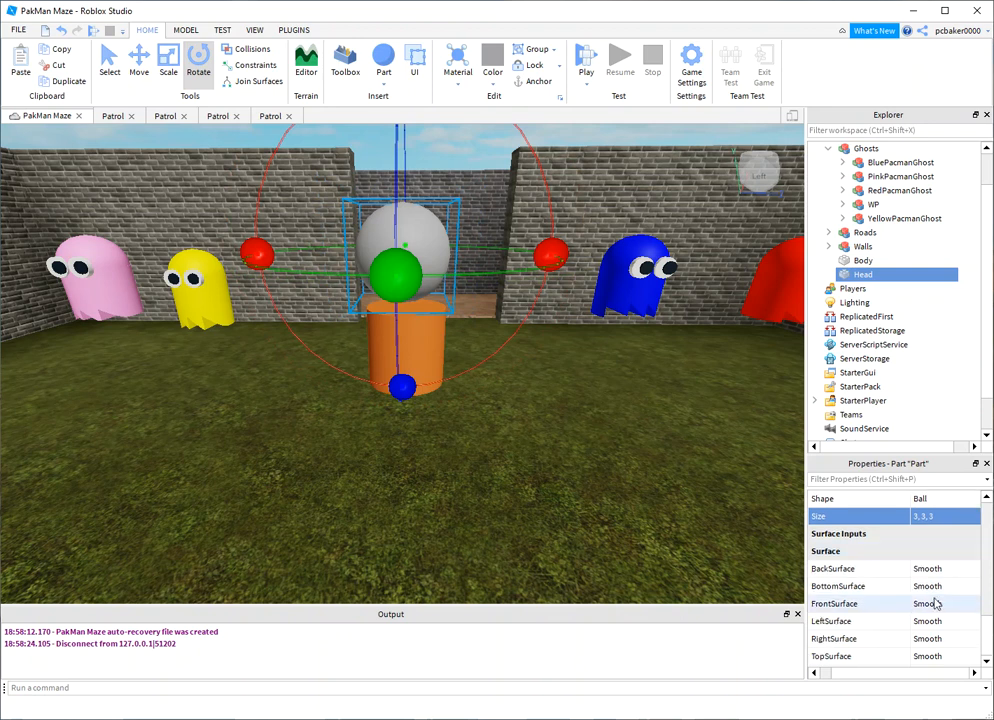
pyautogui.scroll(5, 936, 553)
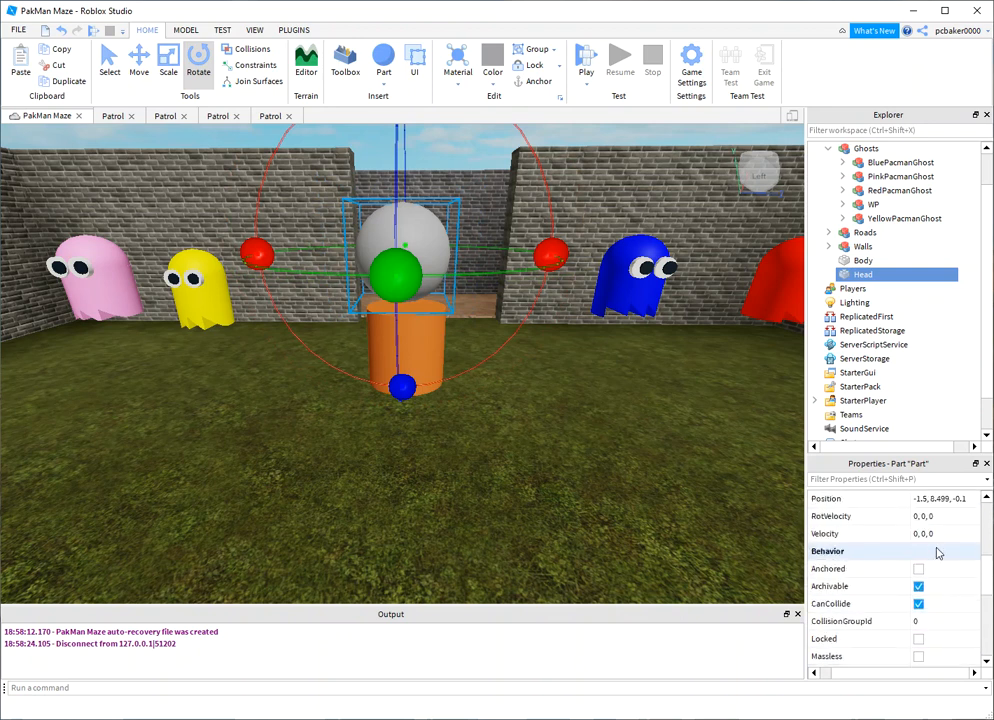
pyautogui.scroll(1, 936, 553)
pyautogui.click(927, 551)
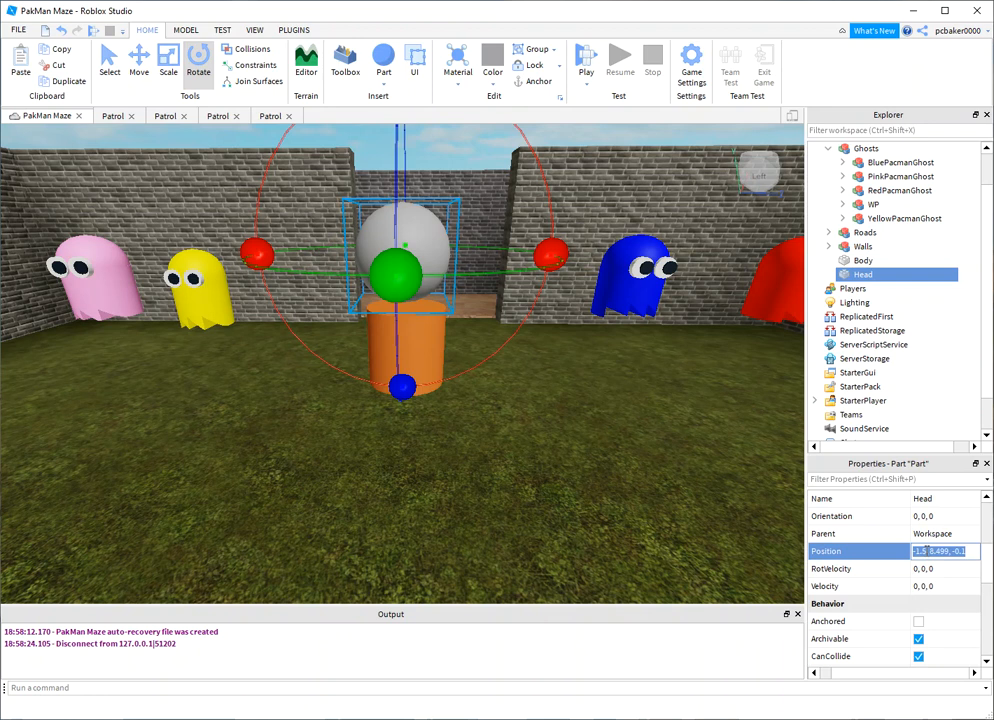
pyautogui.write('0, 6.5, 0')
pyautogui.press('Return')
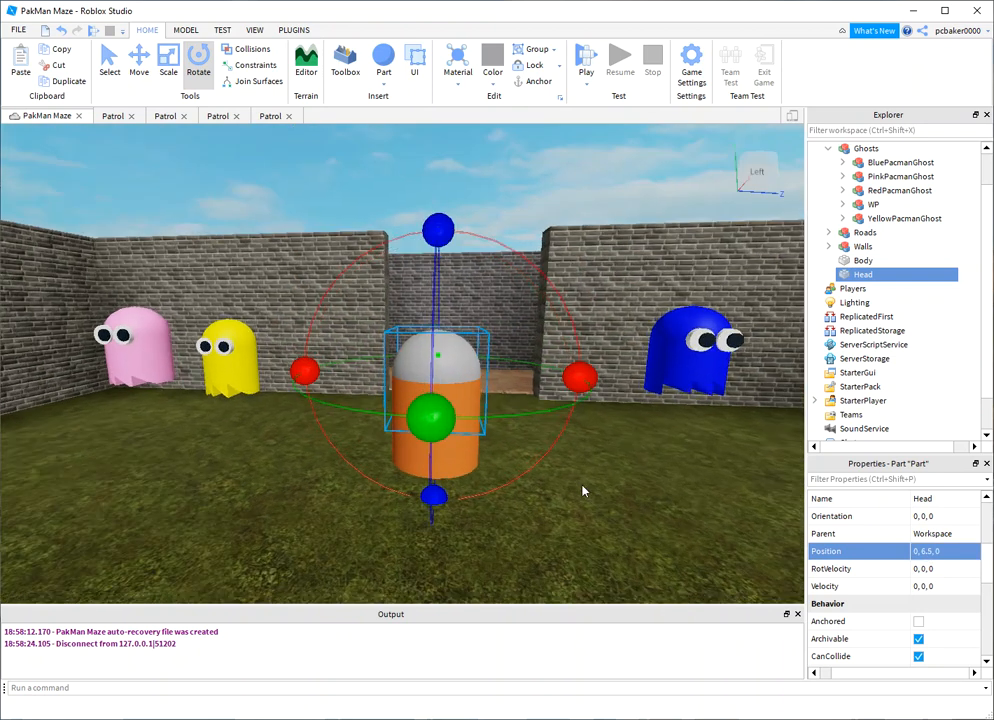
# - Set the Head sphere's BrickColor to Neon orange to match the Body
pyautogui.scroll(5, 584, 491)
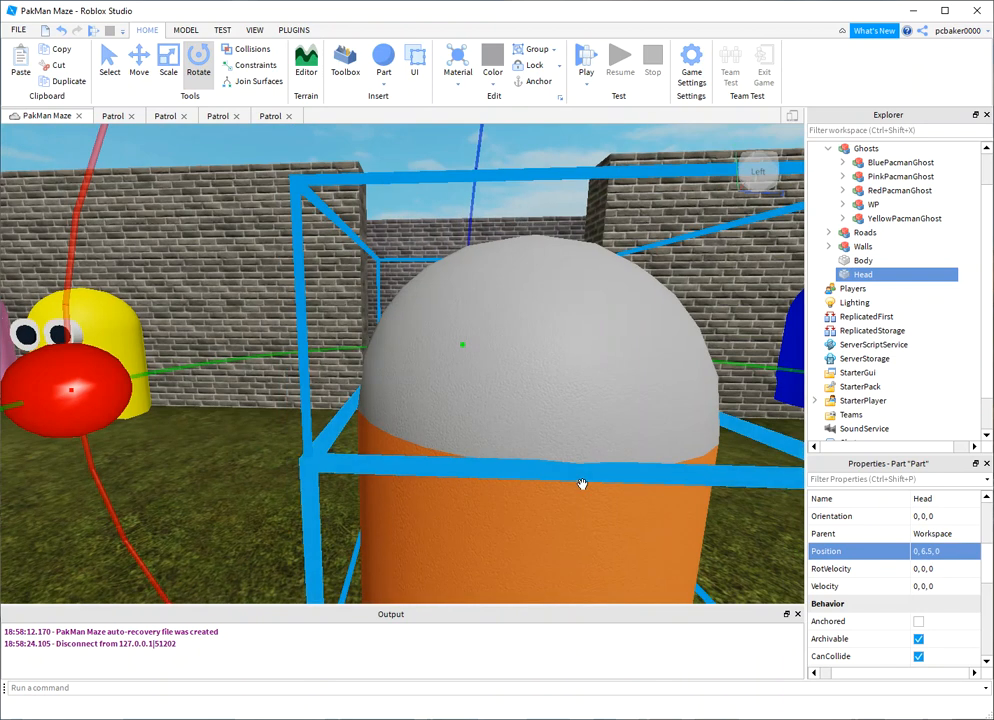
pyautogui.scroll(-3, 584, 491)
pyautogui.scroll(-5, 584, 491)
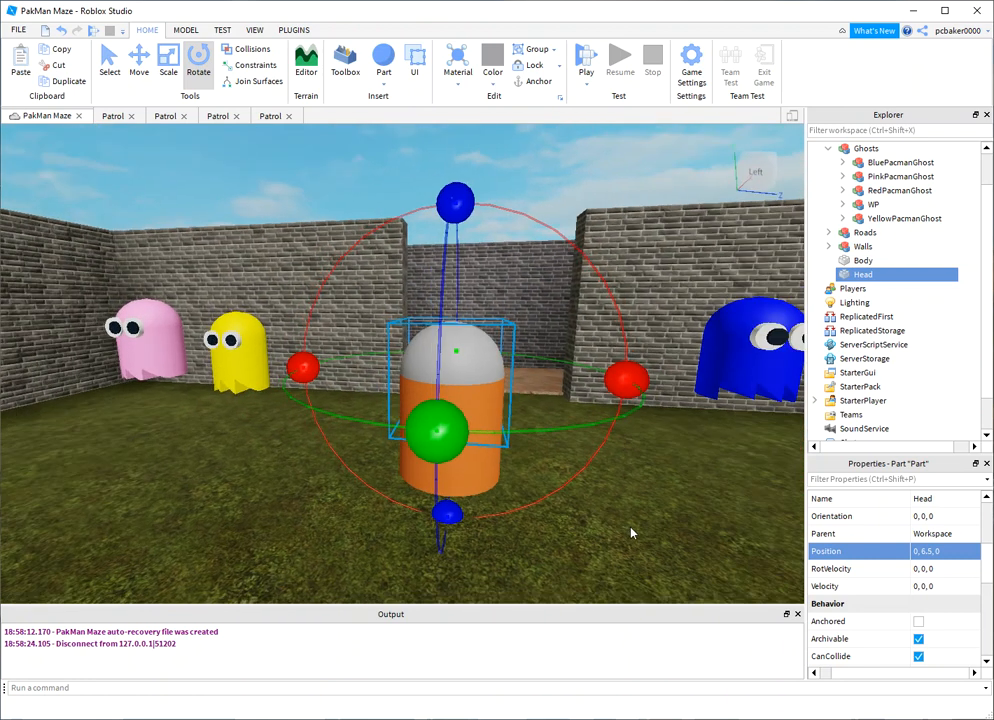
pyautogui.scroll(5, 916, 544)
pyautogui.click(925, 516)
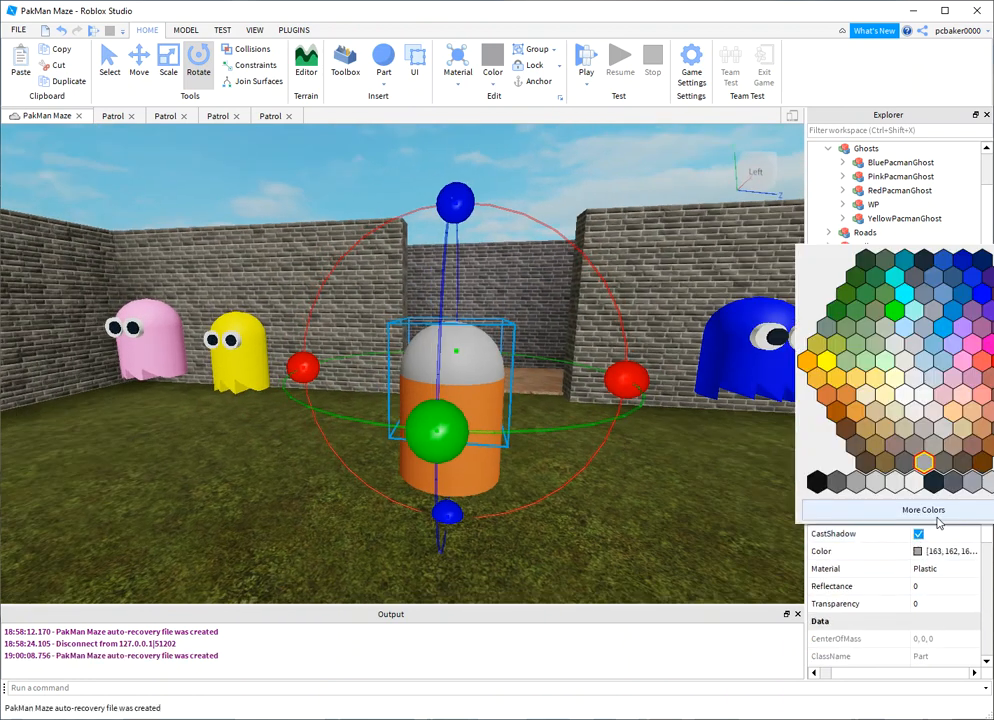
pyautogui.click(826, 395)
pyautogui.press('d')
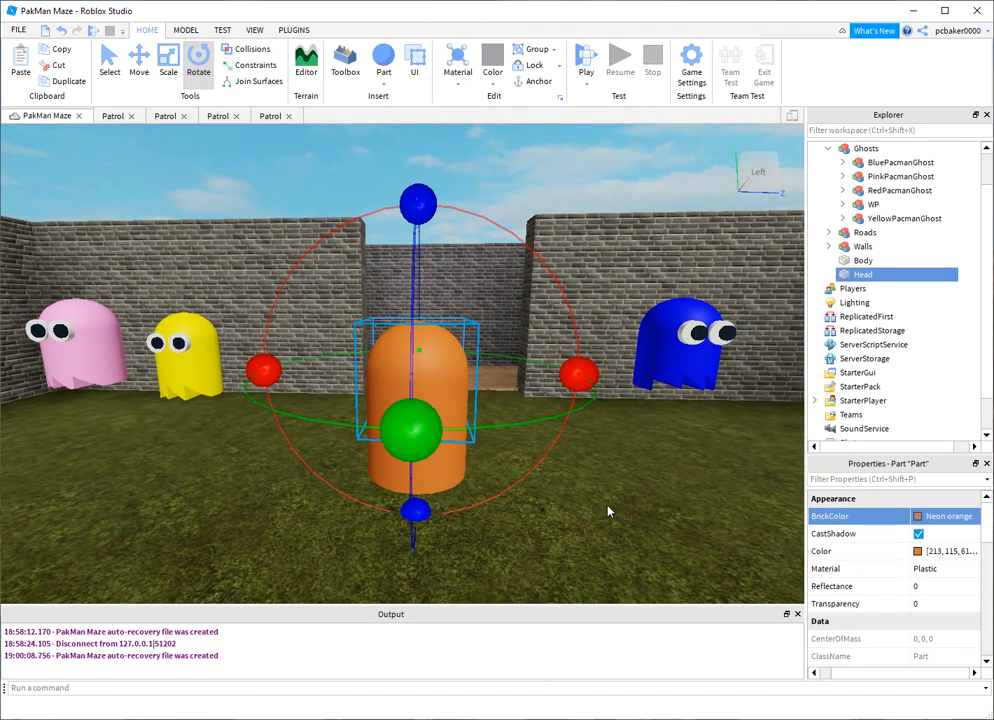
# - Group the Body and Head parts into a model and rename it OrangePacmanGhost
pyautogui.keyDown('ctrl'); pyautogui.click(852, 261); pyautogui.keyUp('ctrl')
pyautogui.rightClick(850, 262)
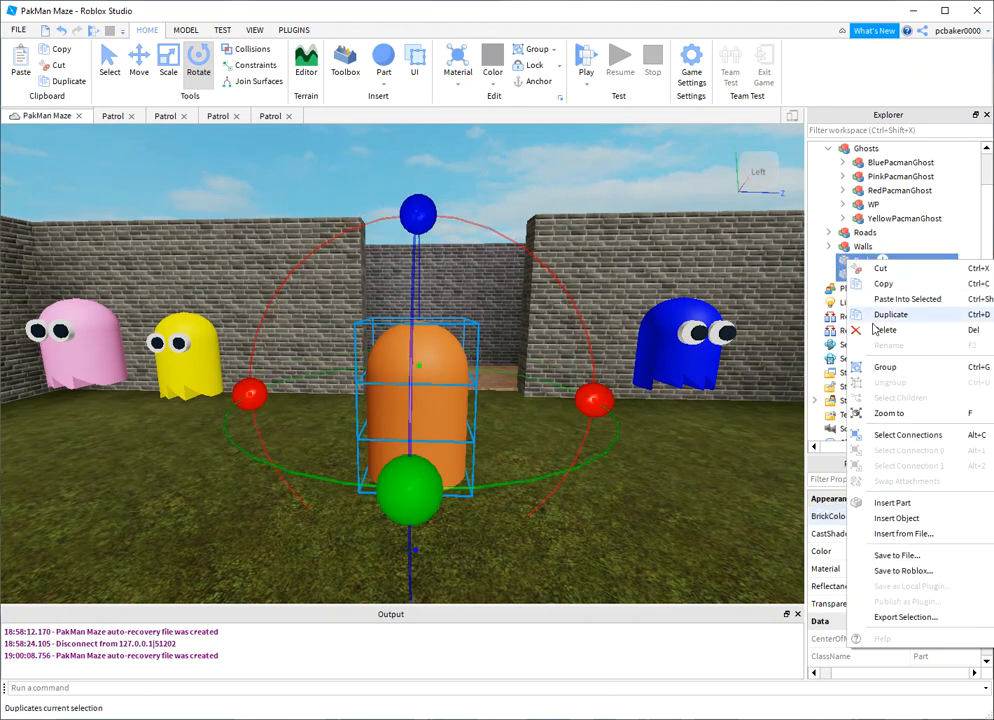
pyautogui.click(886, 369)
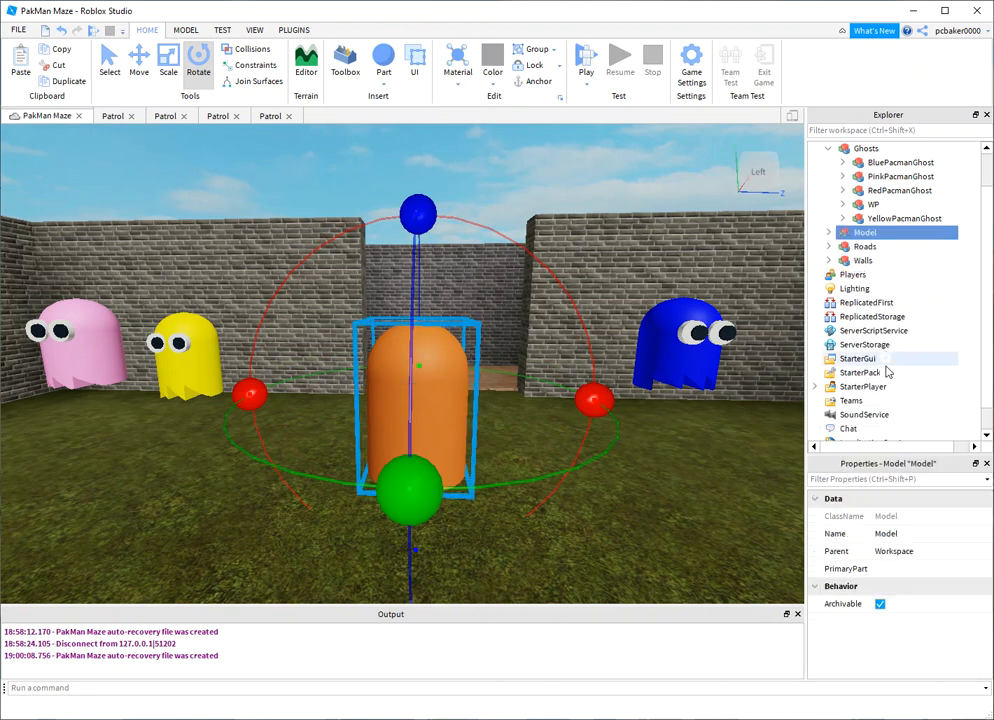
pyautogui.click(862, 235)
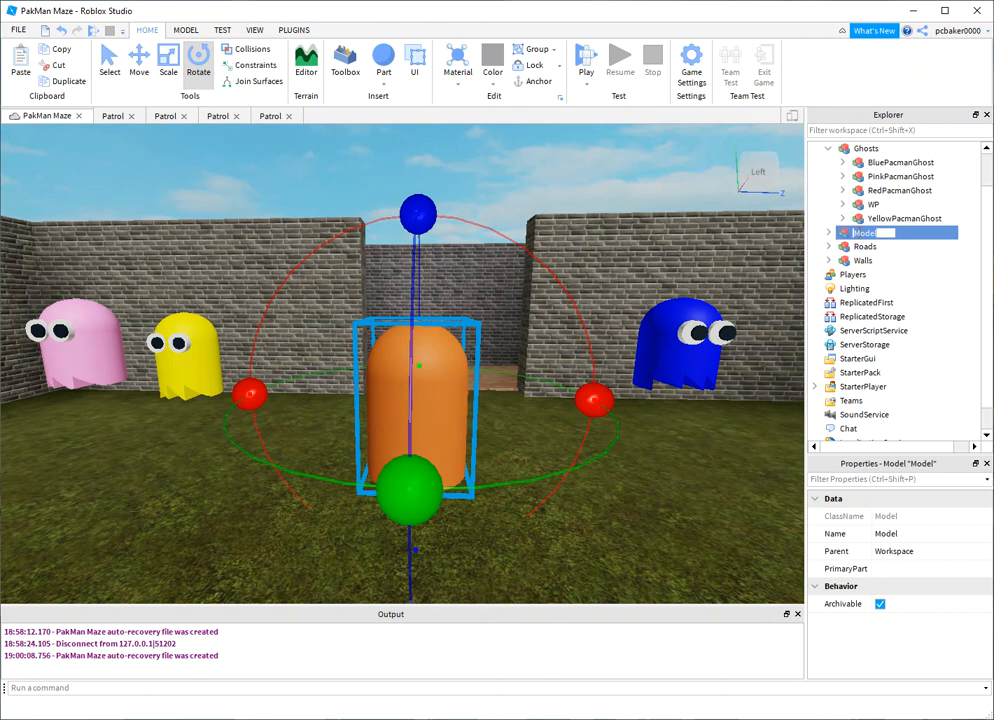
pyautogui.write('Oragn')
pyautogui.press('BackSpace')
pyautogui.press('BackSpace')
pyautogui.write('ngePacmanGhost')
pyautogui.press('Return')
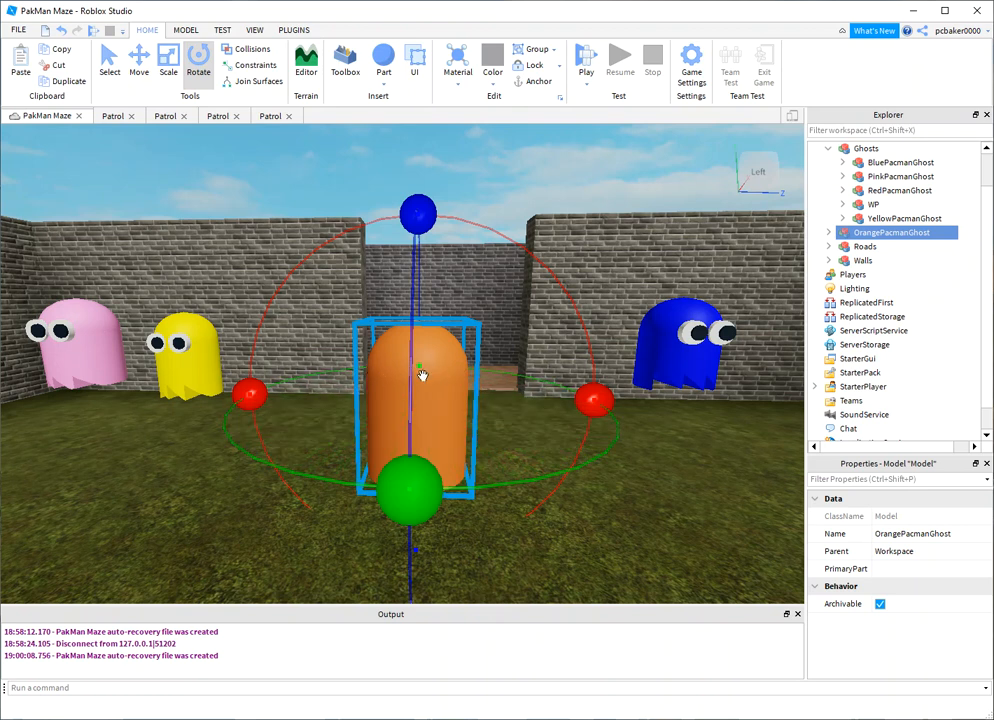
# - Insert another cylinder part into the Workspace near the top of the orange ghost
pyautogui.click(383, 85)
pyautogui.click(413, 144)
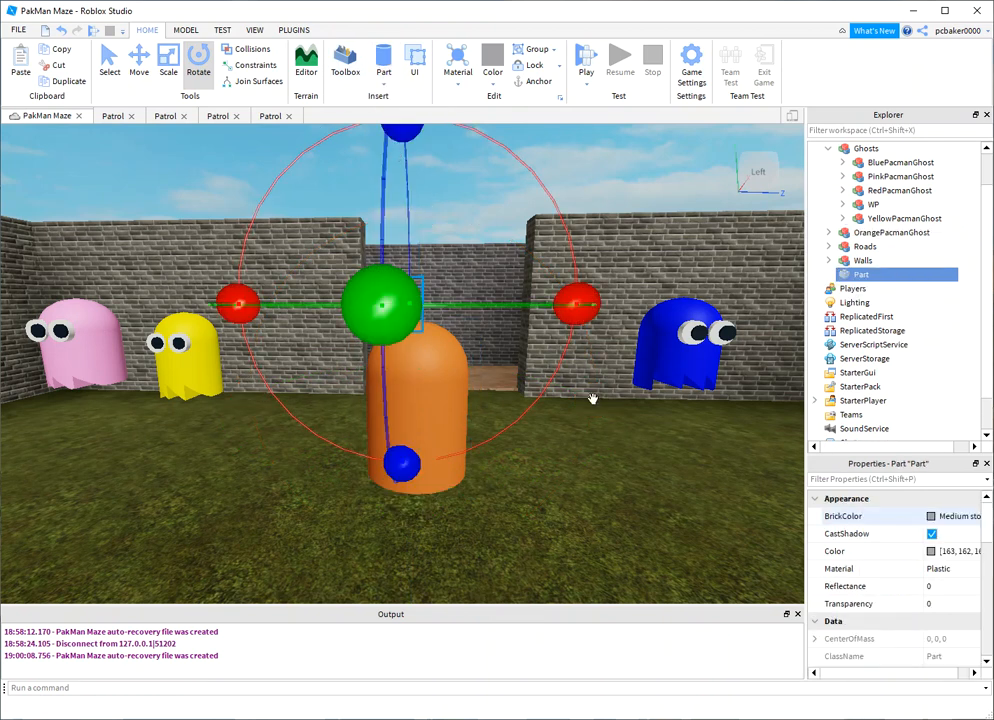
pyautogui.scroll(-5, 636, 430)
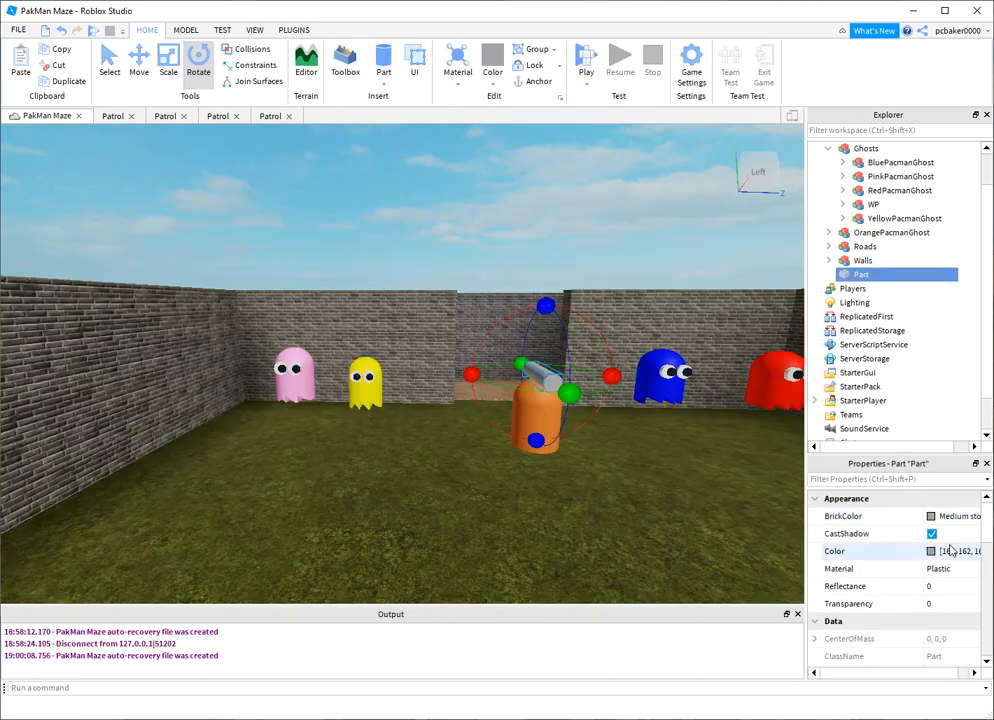
# - Set the new cylinder's BrickColor to Institutional white and its position to 0, 6.5, 0
pyautogui.click(947, 516)
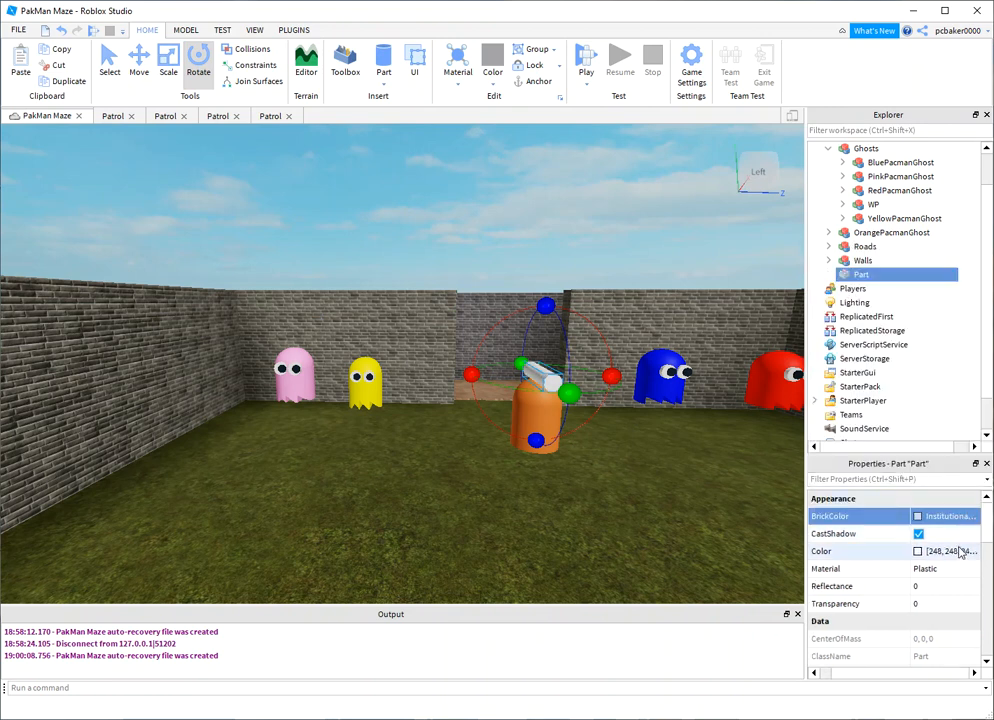
pyautogui.scroll(-5, 899, 550)
pyautogui.click(935, 516)
pyautogui.write('0, 6.5, 0')
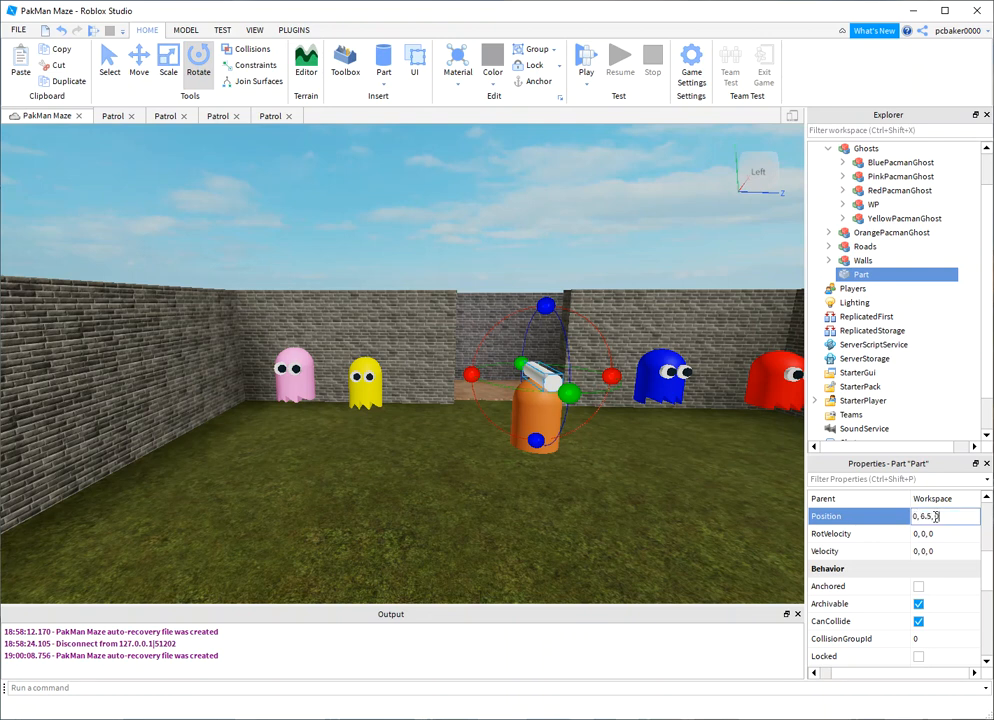
pyautogui.press('Return')
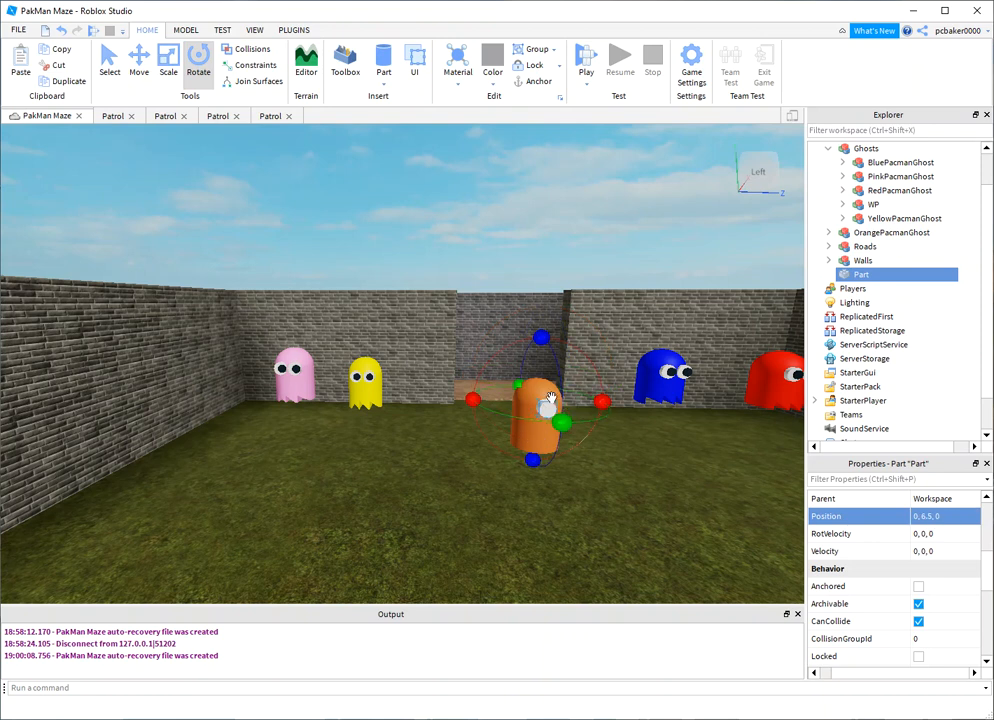
# - Flatten the white cylinder into a thin disc by setting its size to 0.3, 1, 1
pyautogui.scroll(-5, 920, 570)
pyautogui.click(944, 588)
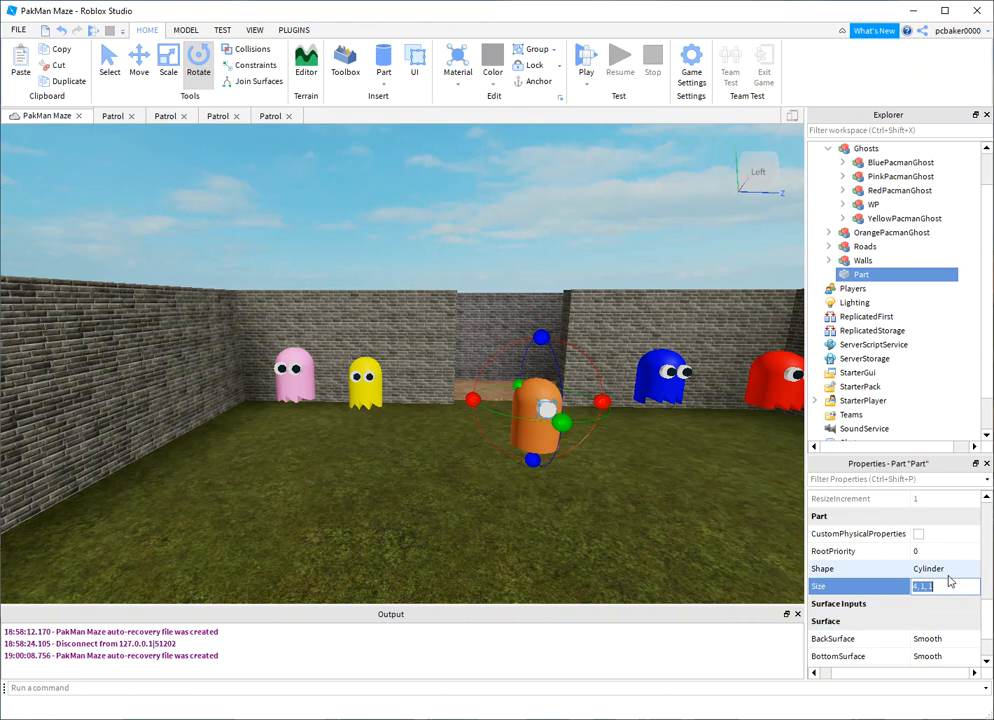
pyautogui.press('Right')
pyautogui.press('Return')
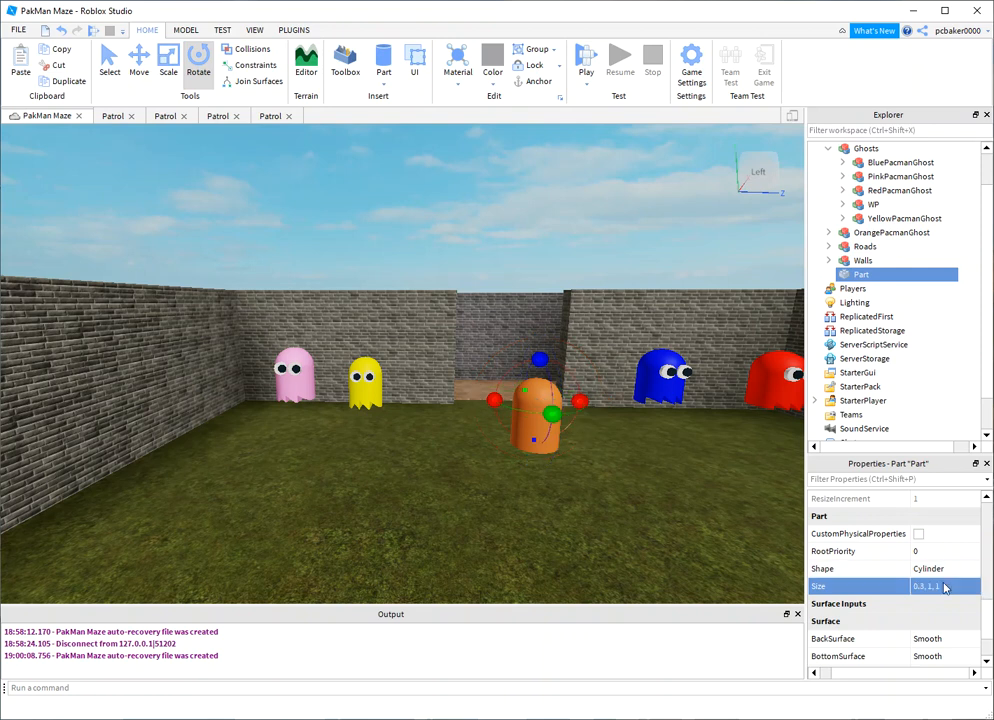
# - Move the white disc forward along the X axis to the front surface of the orange ghost, at about X -1.36
pyautogui.click(138, 62)
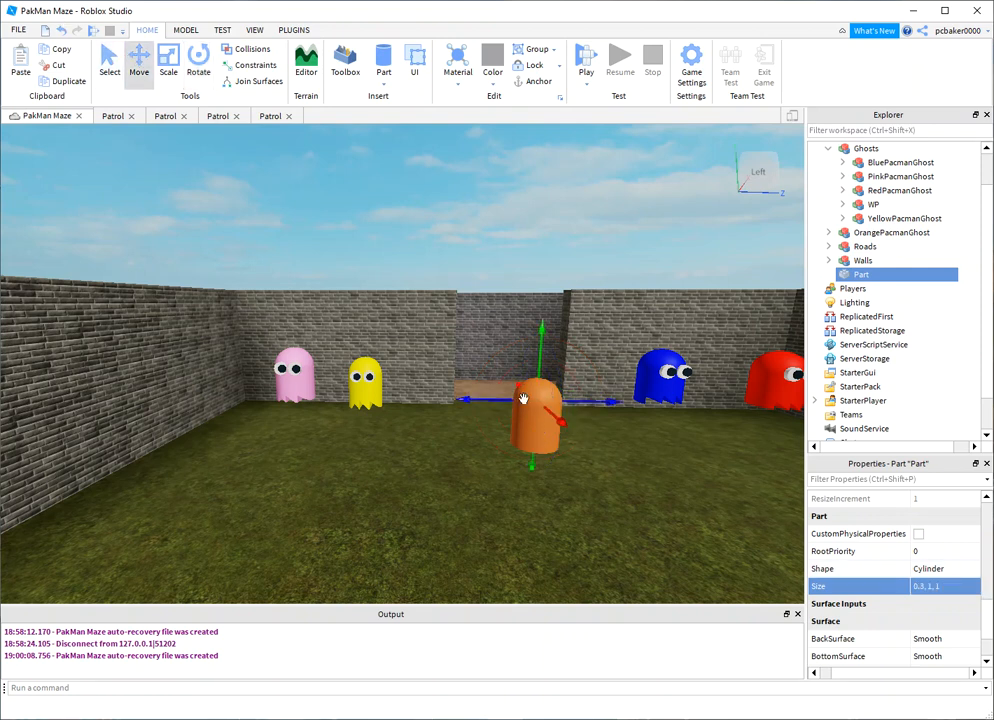
pyautogui.moveTo(565, 438); pyautogui.dragTo(568, 441)
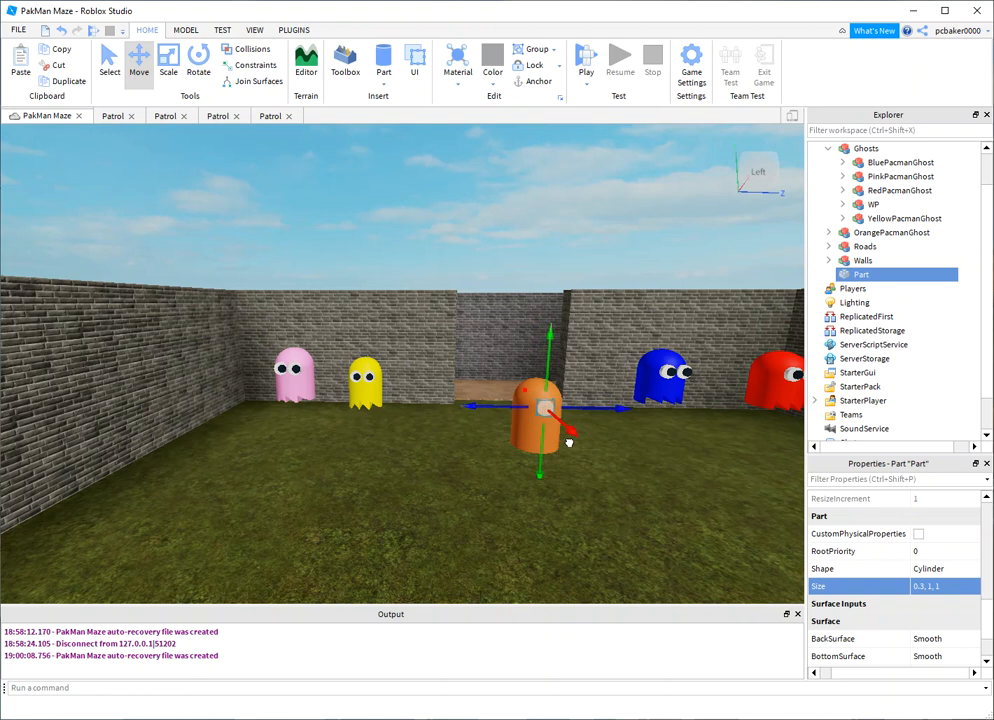
pyautogui.scroll(6, 628, 461)
pyautogui.moveTo(628, 461); pyautogui.dragTo(628, 462, button='right')
pyautogui.press('a')
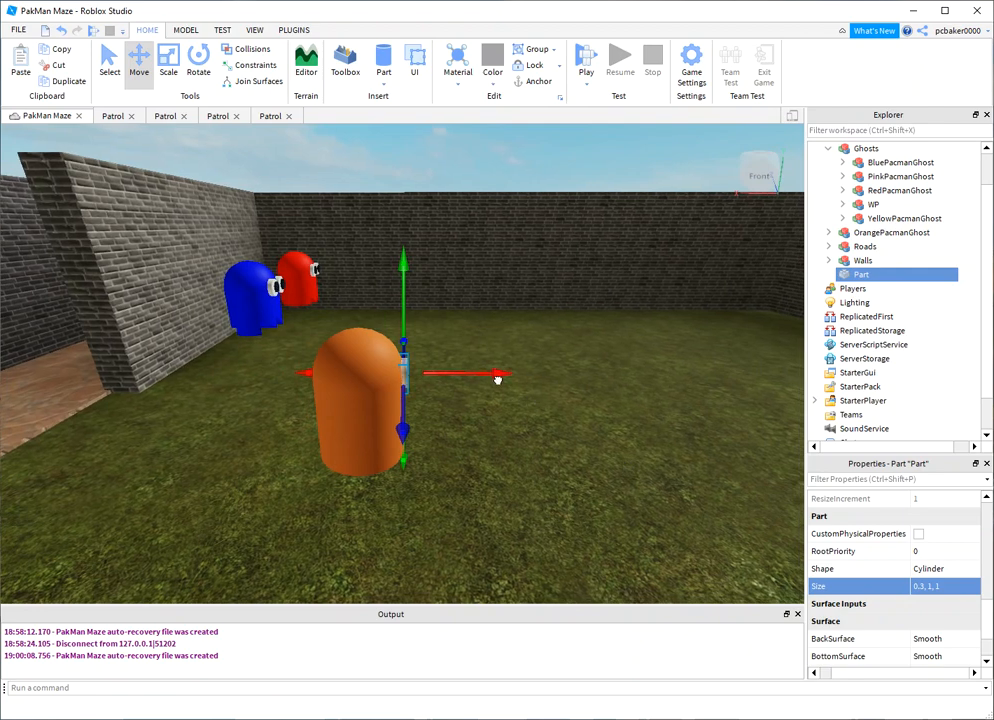
pyautogui.moveTo(497, 381); pyautogui.dragTo(494, 380)
pyautogui.moveTo(572, 436); pyautogui.dragTo(572, 436, button='right')
pyautogui.press('w')
pyautogui.press('s')
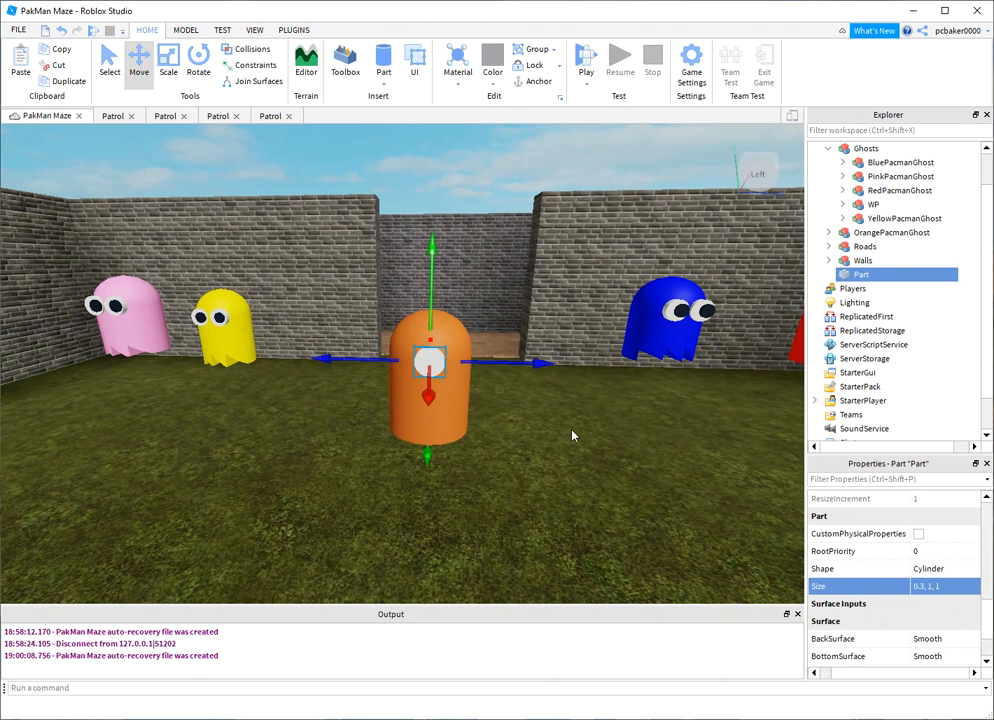
pyautogui.press('d')
pyautogui.press('w')
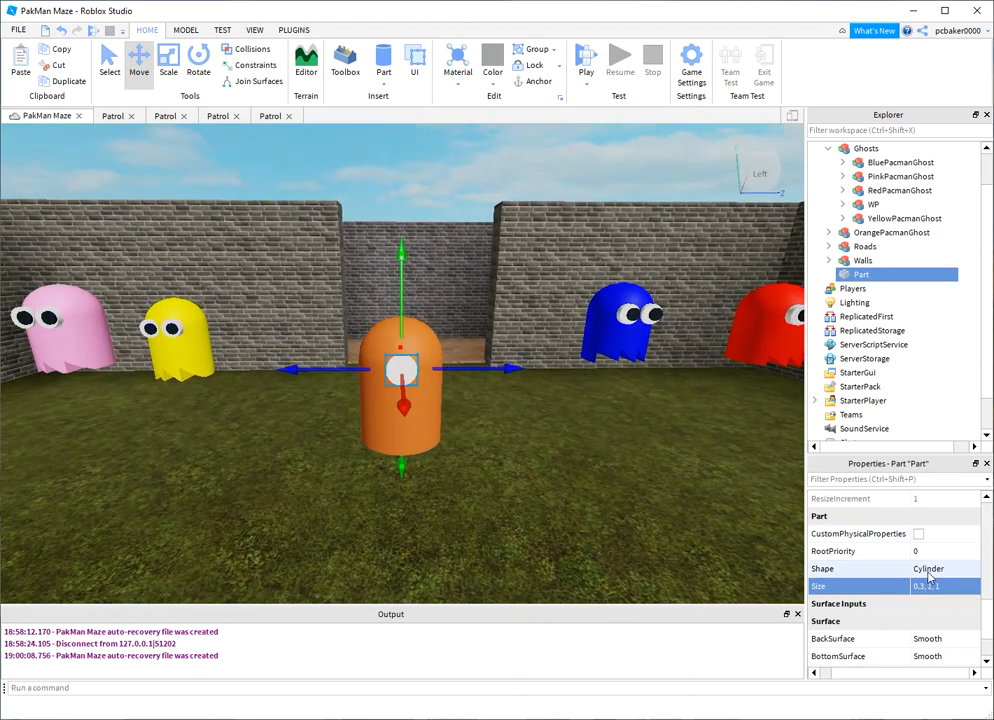
# - Shift the white disc sideways along the Z axis to one side of the ghost's face, at about Z 0.53
pyautogui.scroll(6, 930, 582)
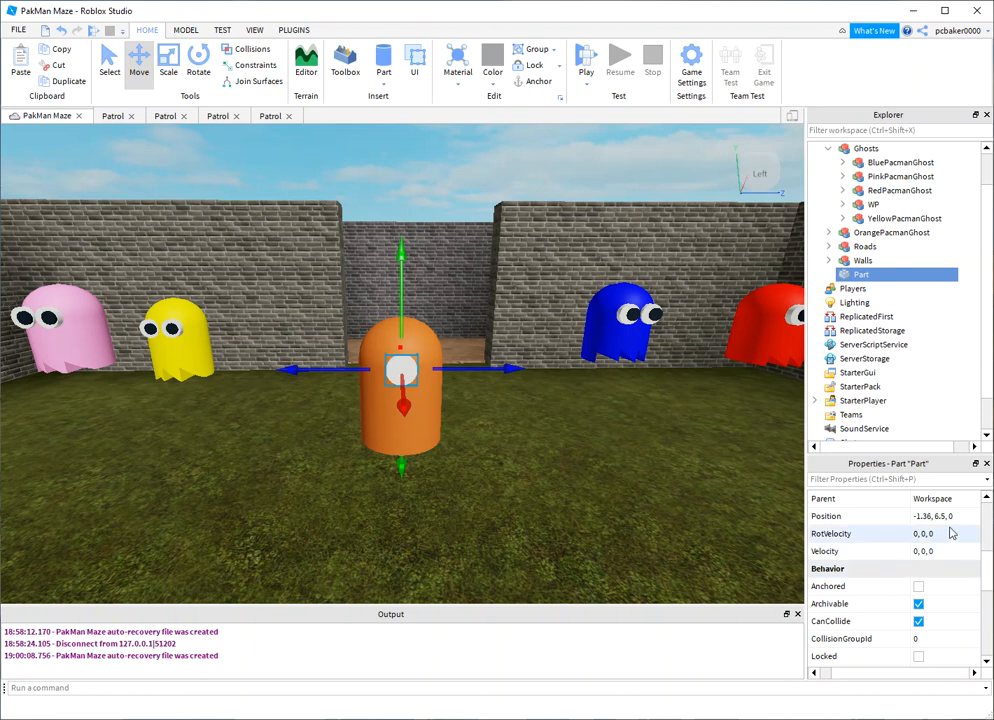
pyautogui.doubleClick(966, 516)
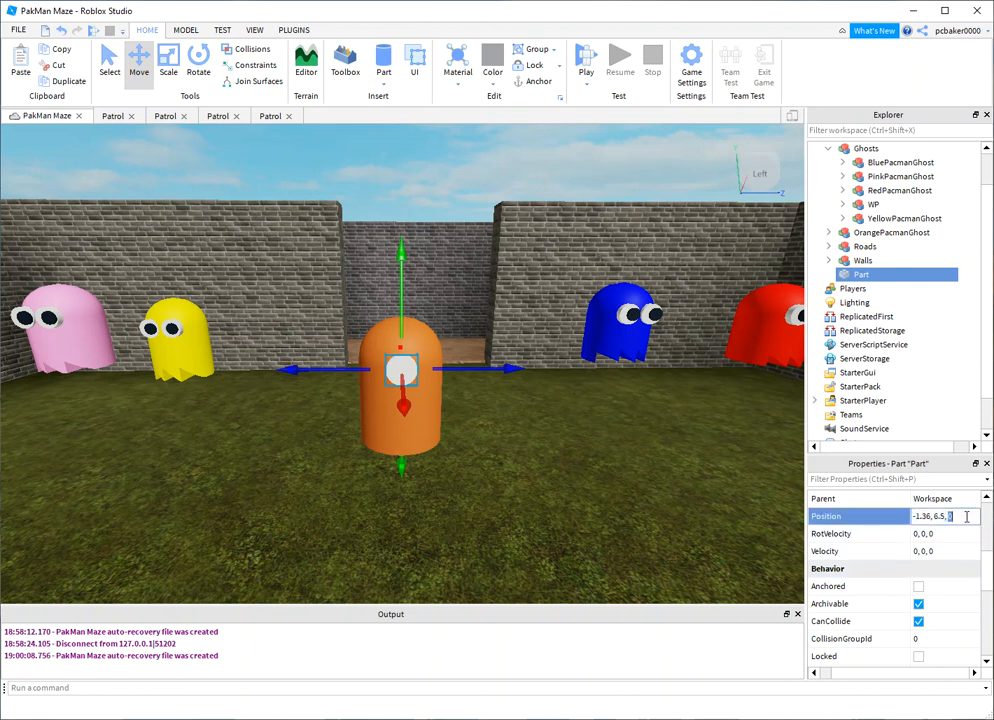
pyautogui.press('Return')
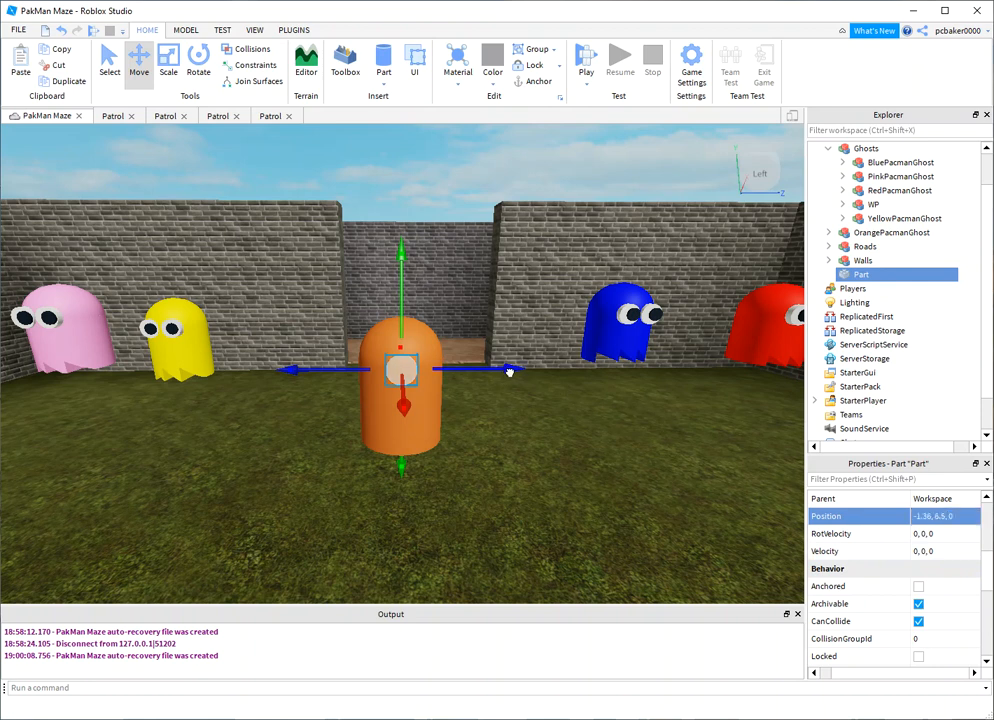
pyautogui.moveTo(512, 370); pyautogui.dragTo(525, 369)
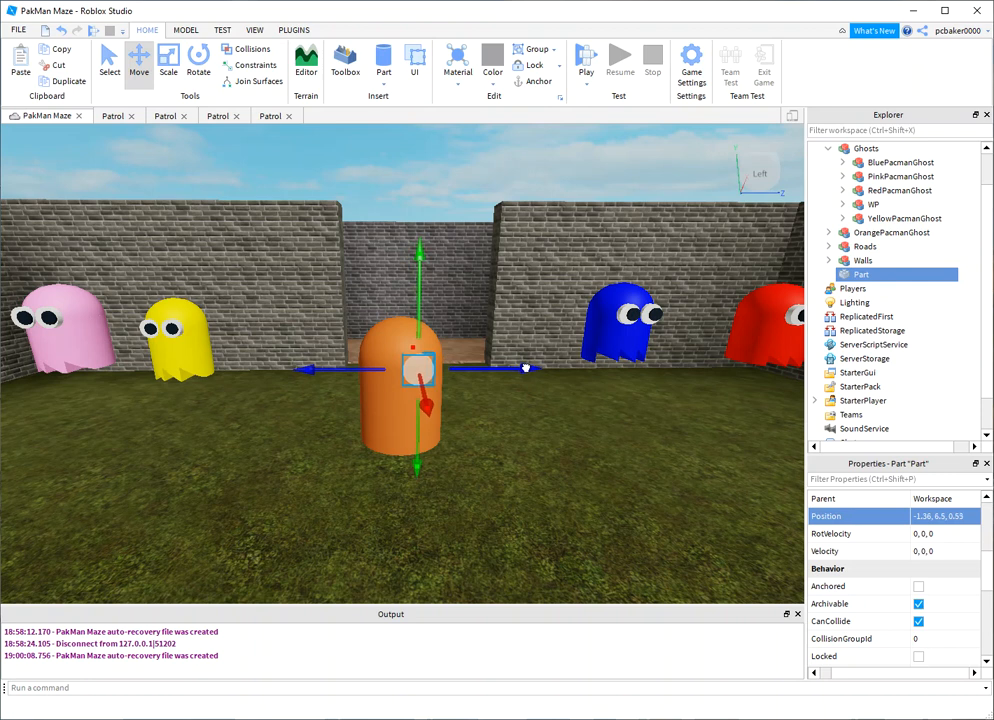
pyautogui.moveTo(525, 369); pyautogui.dragTo(525, 368)
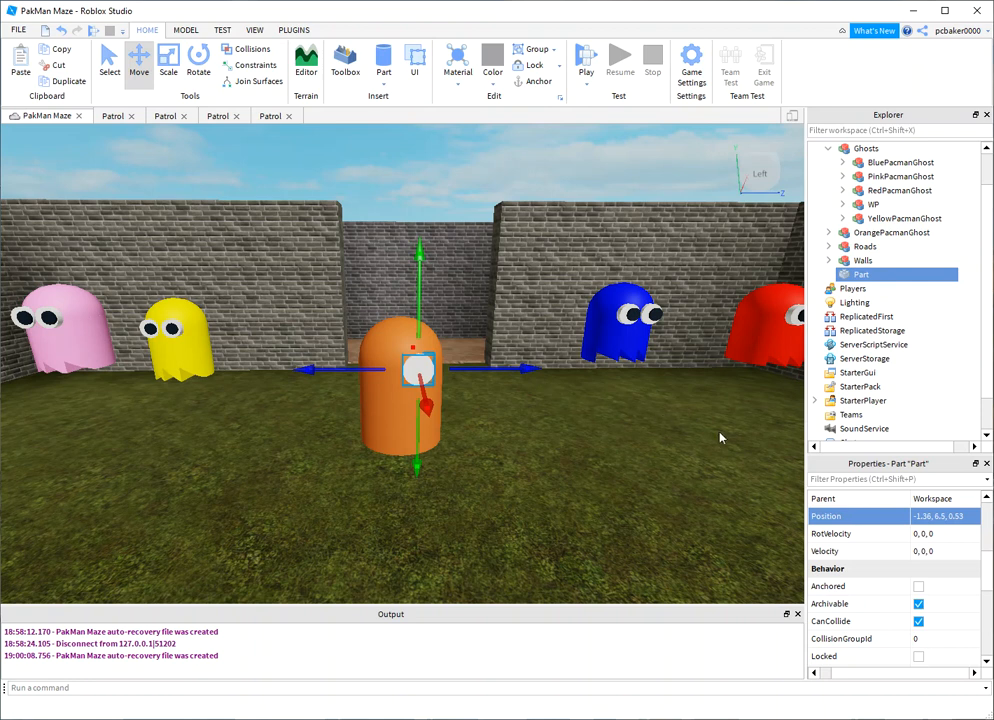
# - Rename the white disc part as Eye
pyautogui.moveTo(860, 274); pyautogui.dragTo(854, 282)
pyautogui.doubleClick(856, 277)
pyautogui.write('Keyye')
pyautogui.press('Return')
# - Duplicate the Eye part and rename the copy Pupil
pyautogui.hotkey('ctrl', 'd')
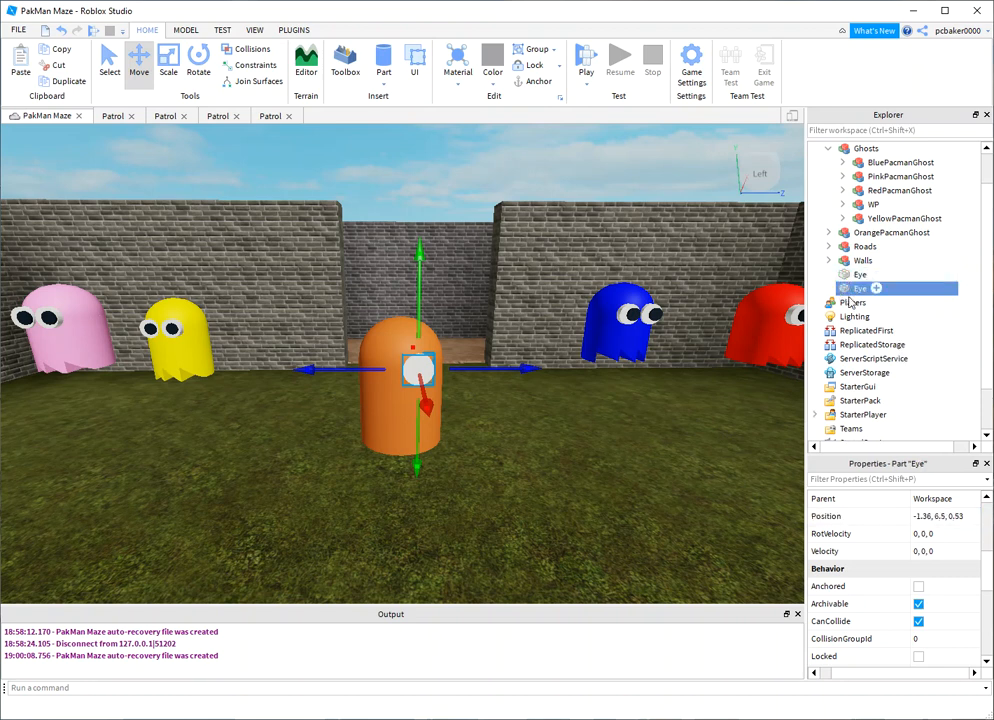
pyautogui.doubleClick(860, 291)
pyautogui.write('Pupil')
pyautogui.press('Return')
# - Set the Pupil part's BrickColor to black
pyautogui.scroll(-1, 940, 566)
pyautogui.scroll(5, 945, 540)
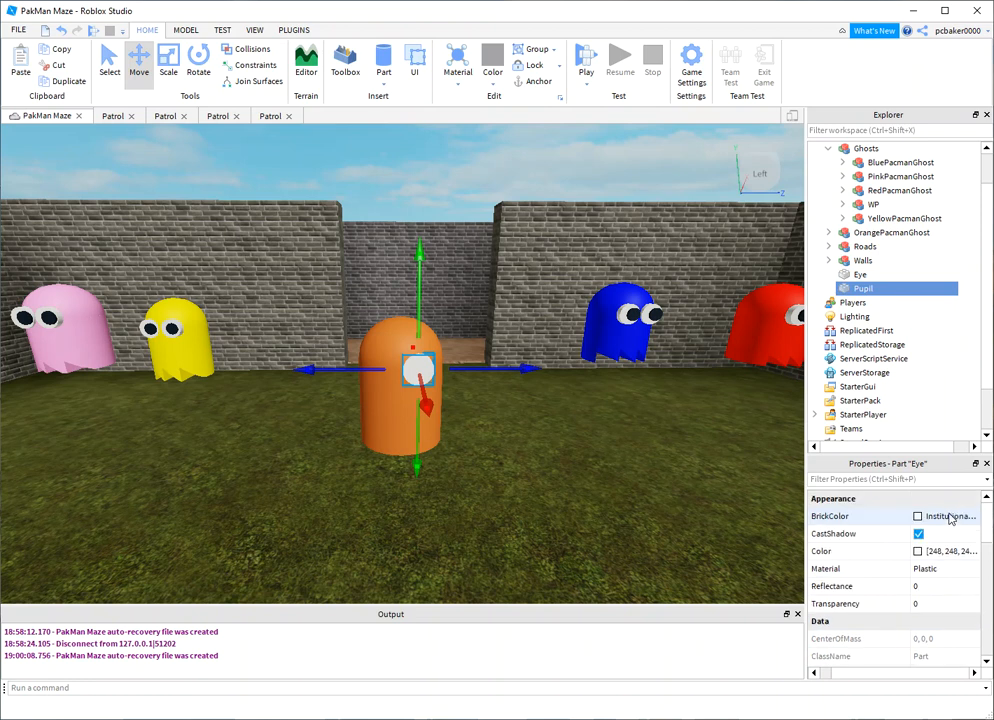
pyautogui.click(950, 514)
pyautogui.click(932, 483)
# - Set the Pupil's size to 0.3, 0.6, 0.6 and move it slightly out in front of the Eye
pyautogui.scroll(-3, 866, 580)
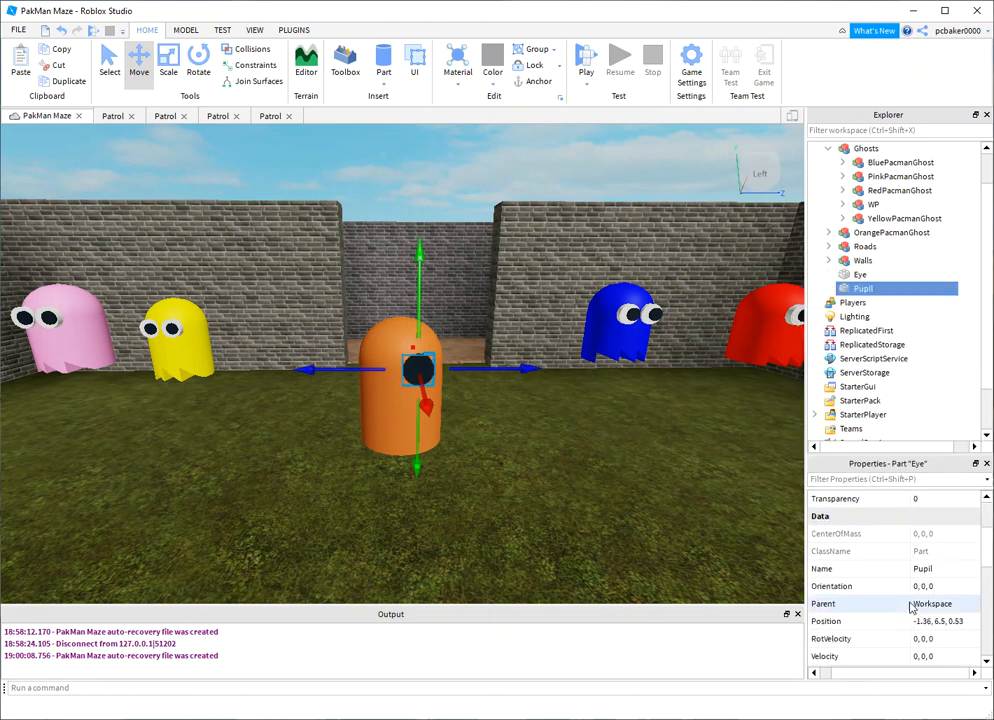
pyautogui.scroll(1, 955, 587)
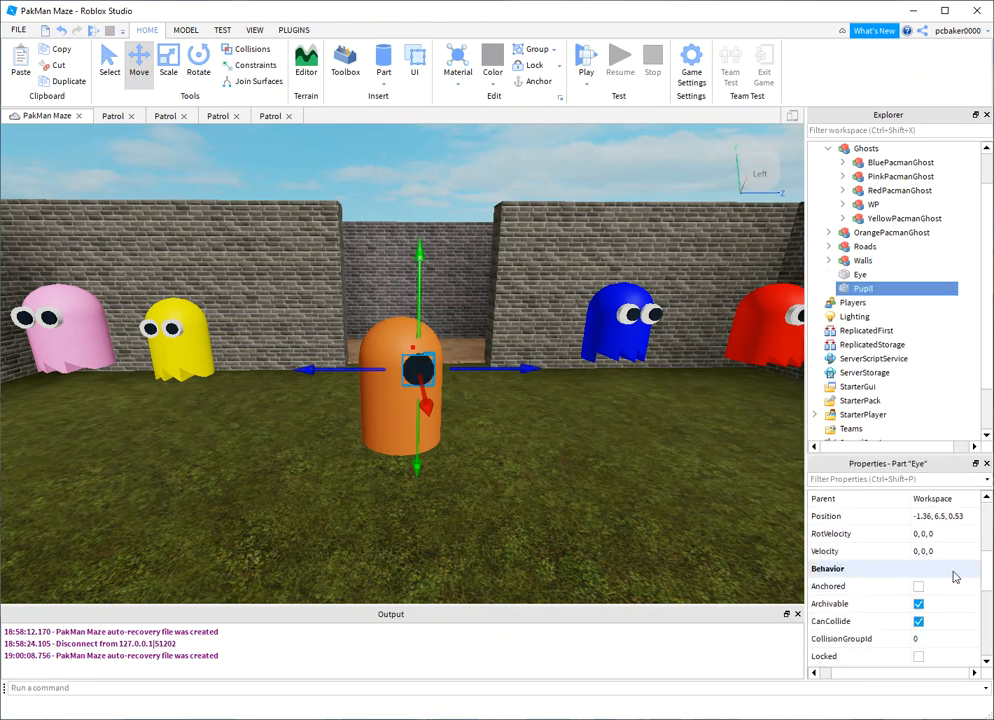
pyautogui.scroll(-5, 937, 537)
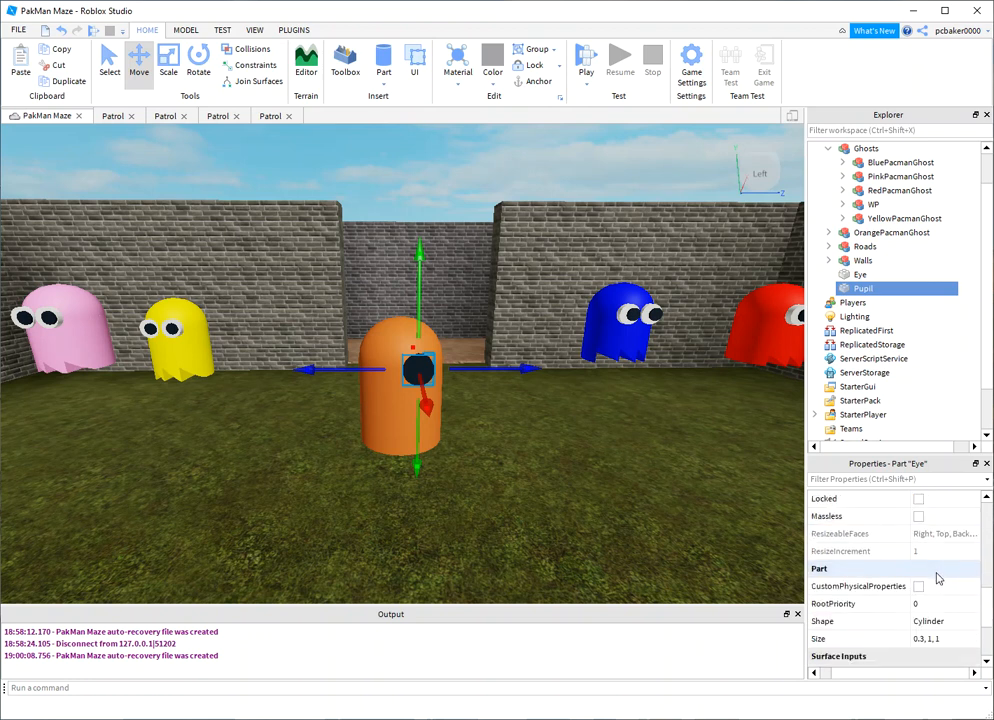
pyautogui.click(951, 533)
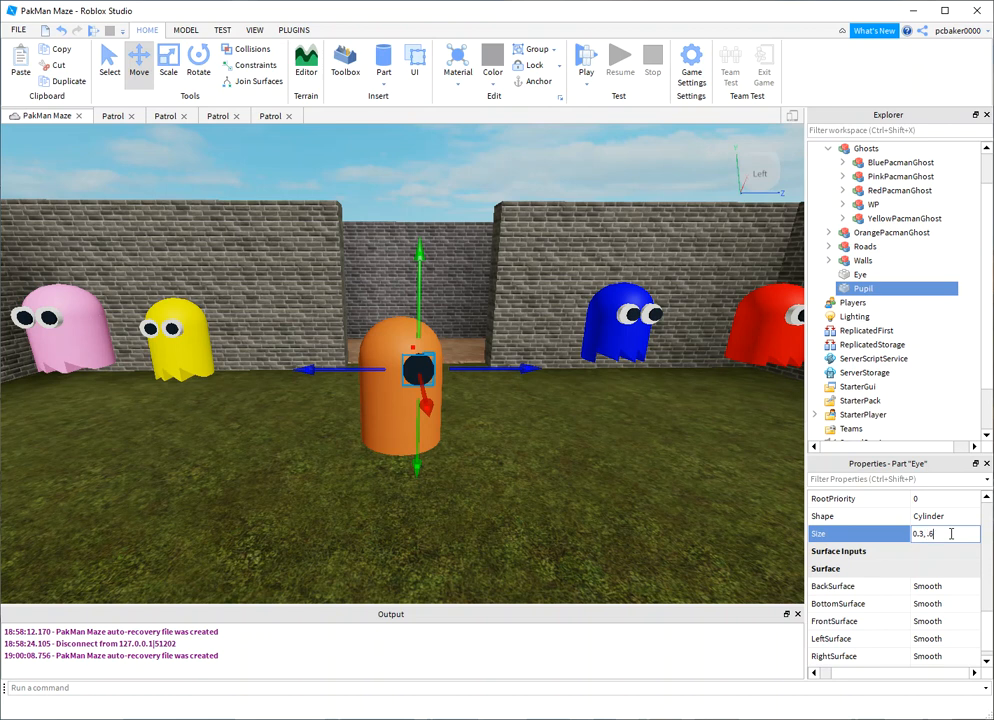
pyautogui.press('Return')
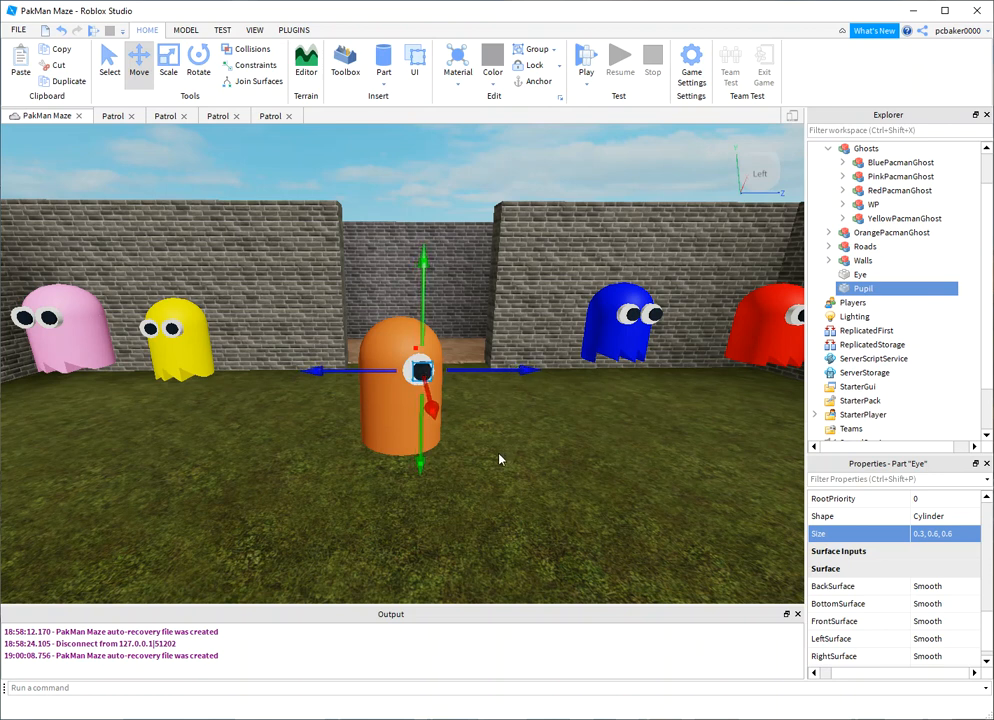
# - Nest the Pupil under the Eye part and place the Eye inside the OrangePacmanGhost model
pyautogui.doubleClick(843, 289)
pyautogui.moveTo(843, 289); pyautogui.dragTo(852, 238)
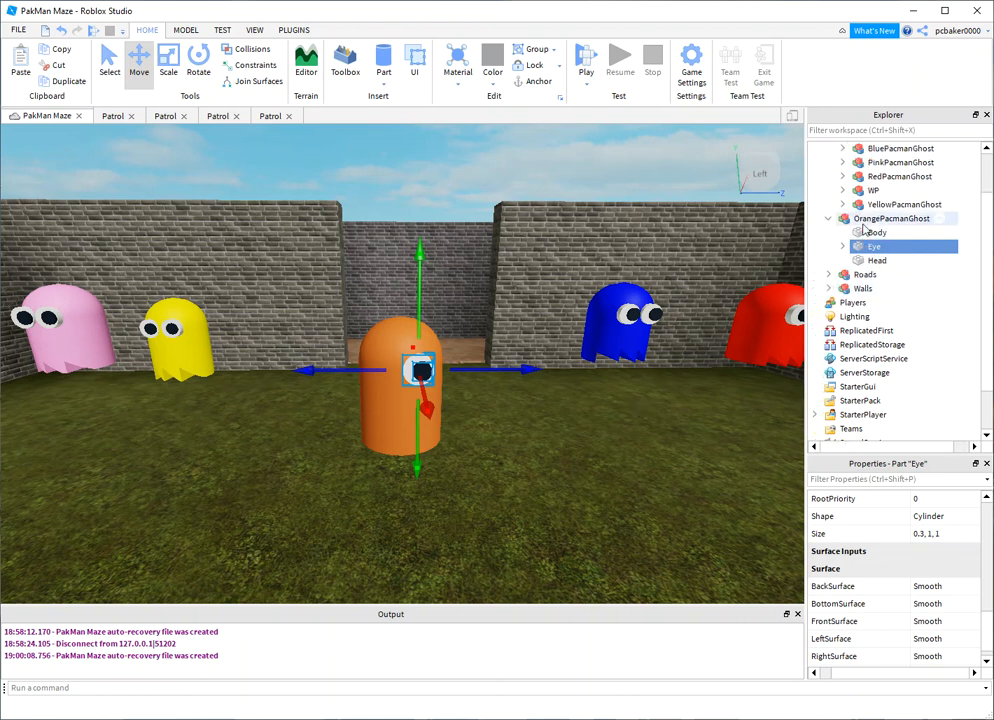
pyautogui.scroll(2, 846, 197)
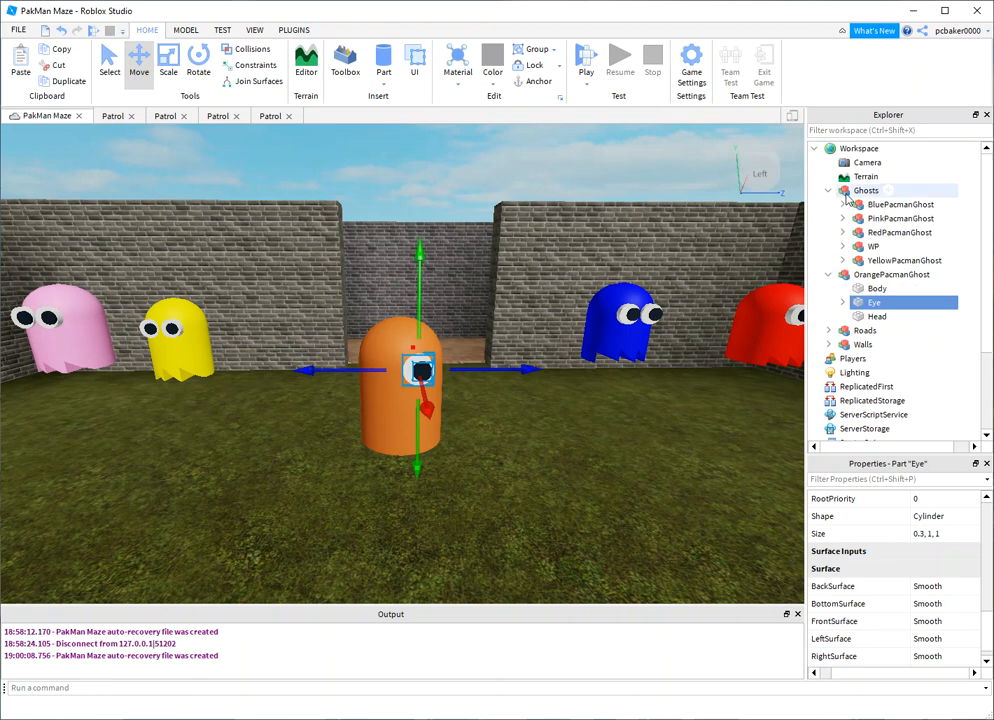
pyautogui.scroll(-2, 846, 197)
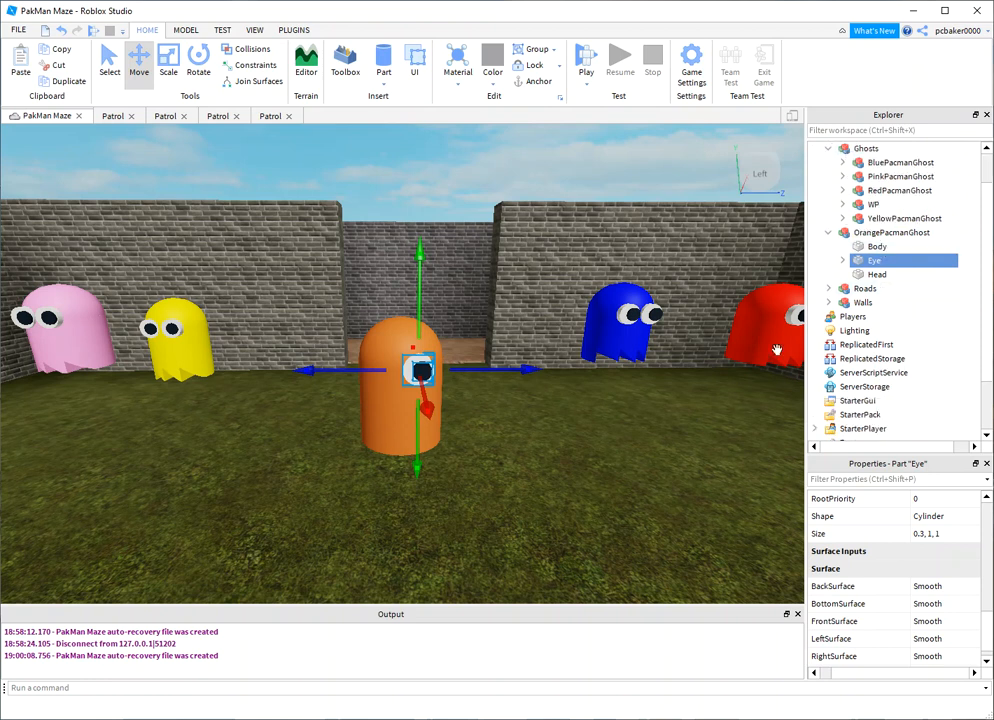
# - Duplicate the Eye with its Pupil and move the copy along Z to the other side of the face, at about Z -0.51
pyautogui.moveTo(855, 261)
pyautogui.hotkey('ctrl', 'd')
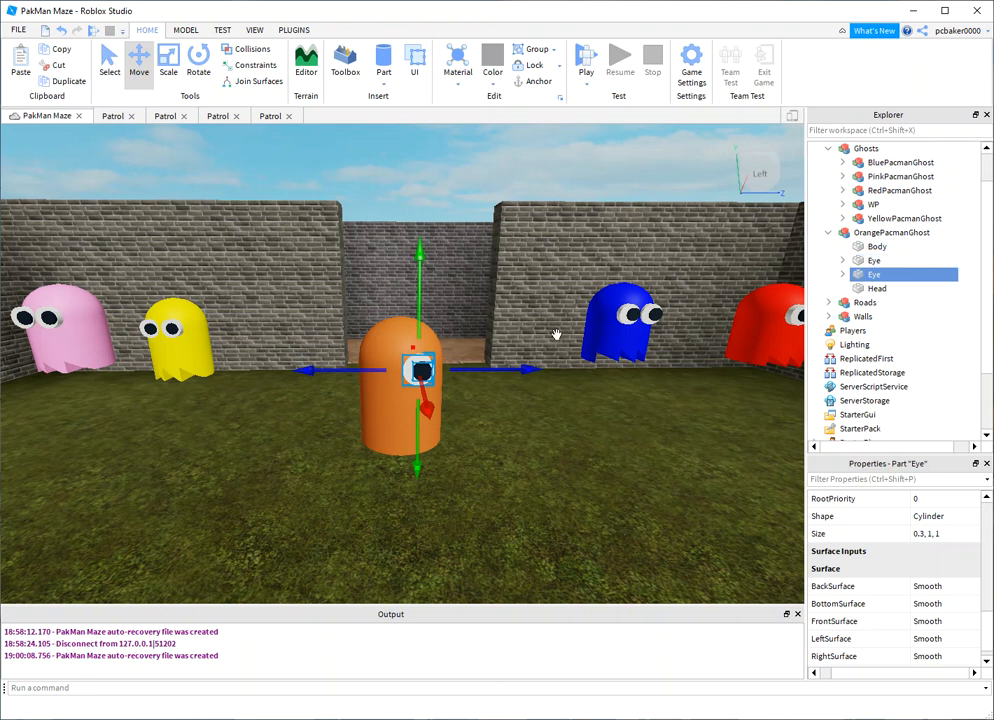
pyautogui.moveTo(523, 372); pyautogui.dragTo(489, 381)
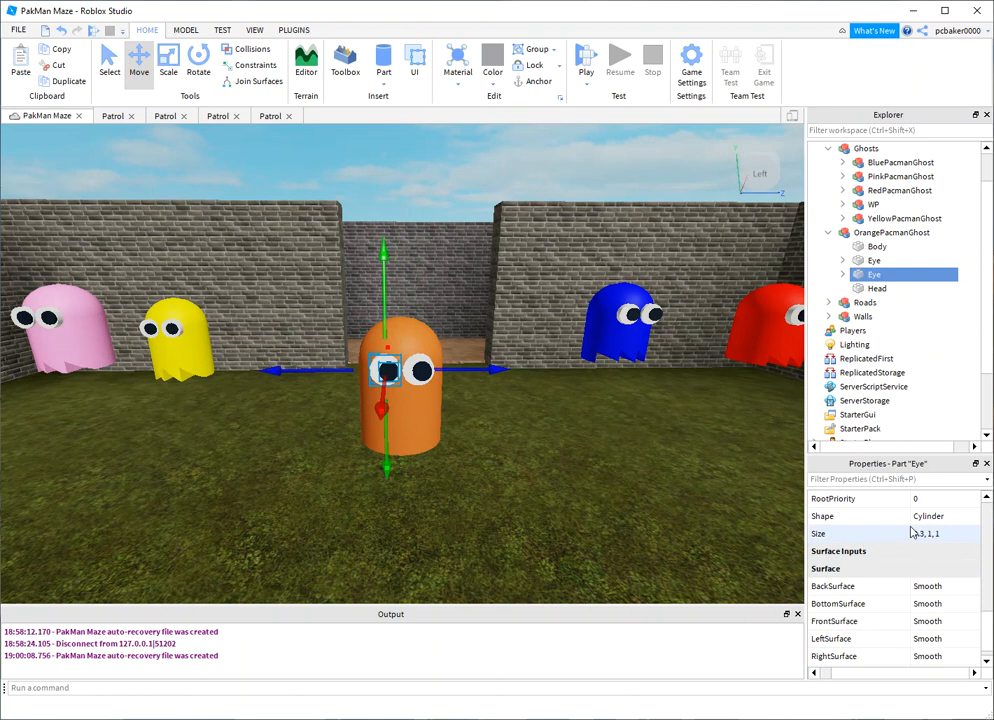
# - Align the second Eye symmetrically with the first by setting its position to -1.36, 6.5, -0.53
pyautogui.scroll(3, 915, 535)
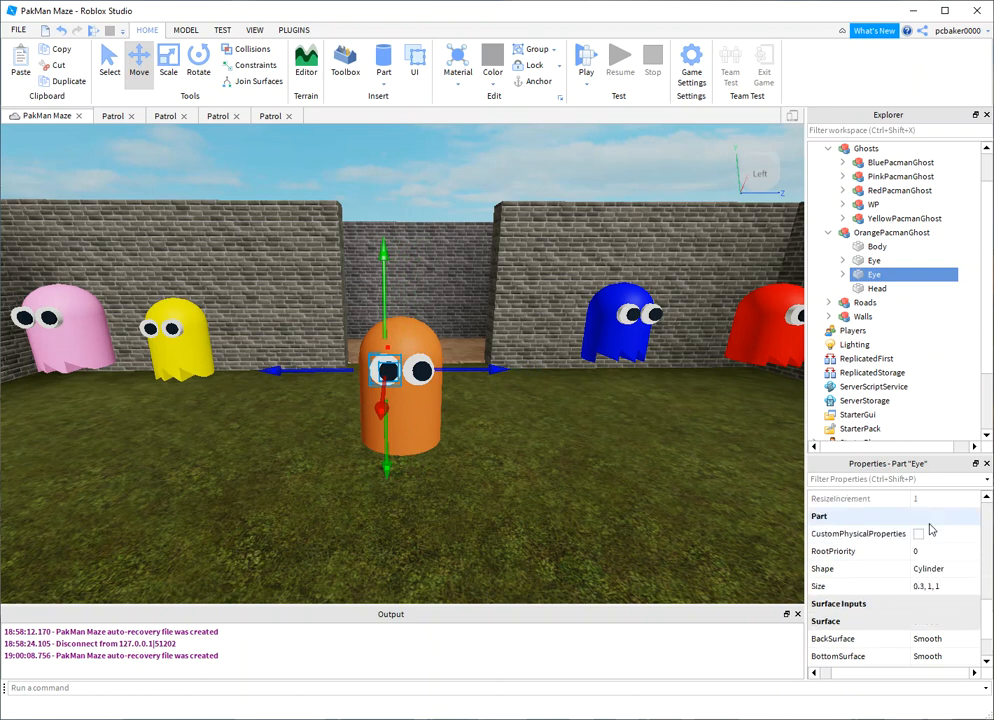
pyautogui.click(875, 260)
pyautogui.scroll(-3, 933, 635)
pyautogui.scroll(8, 935, 630)
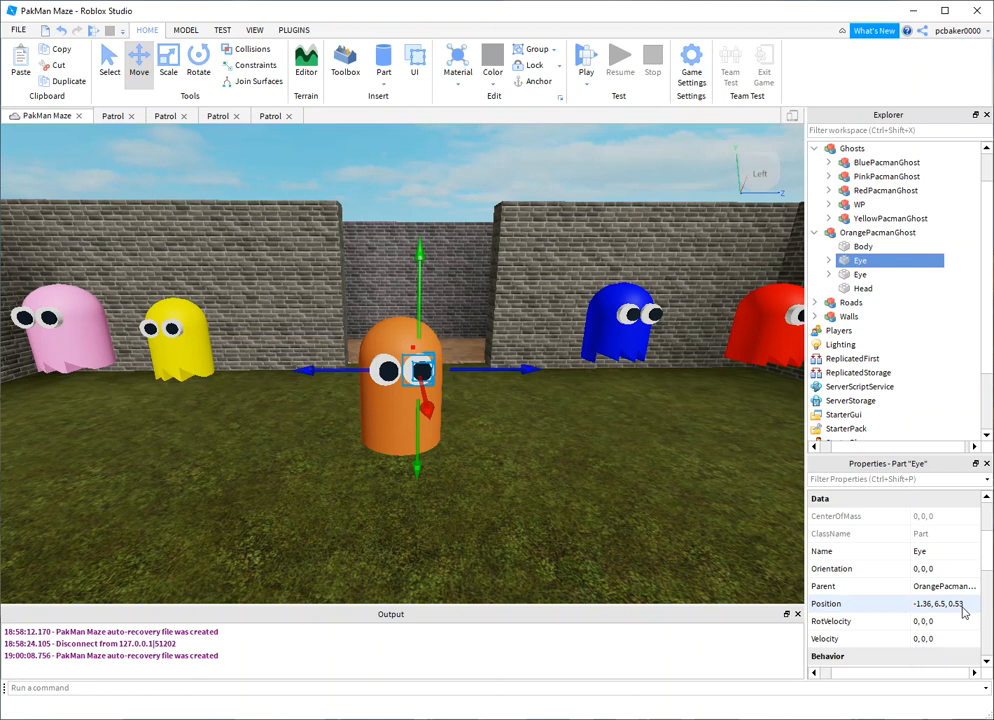
pyautogui.click(856, 276)
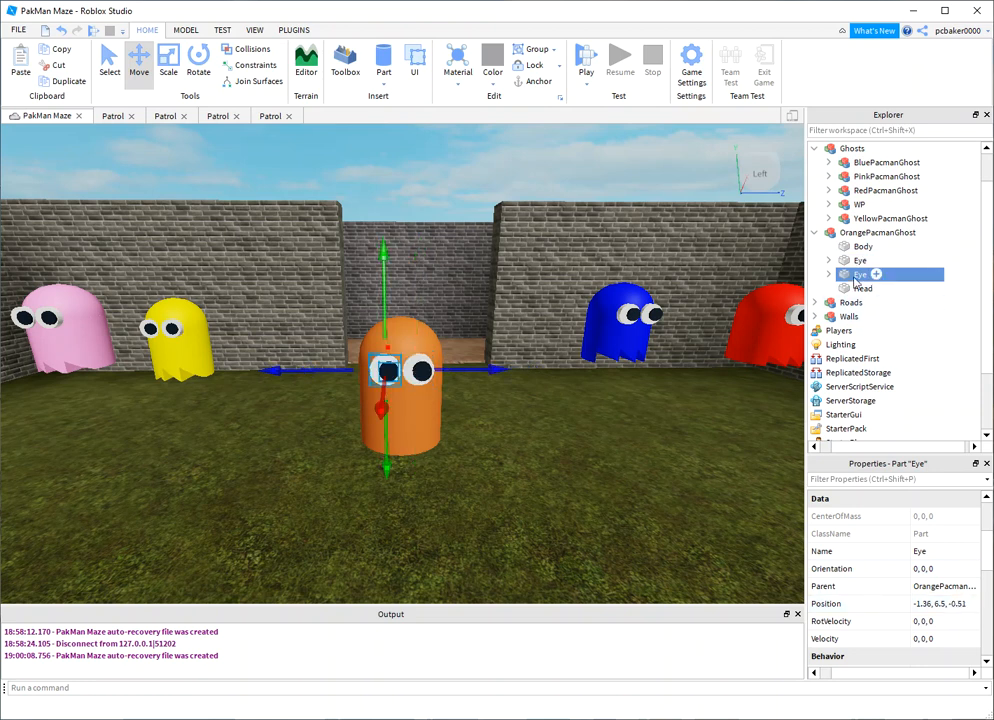
pyautogui.doubleClick(965, 603)
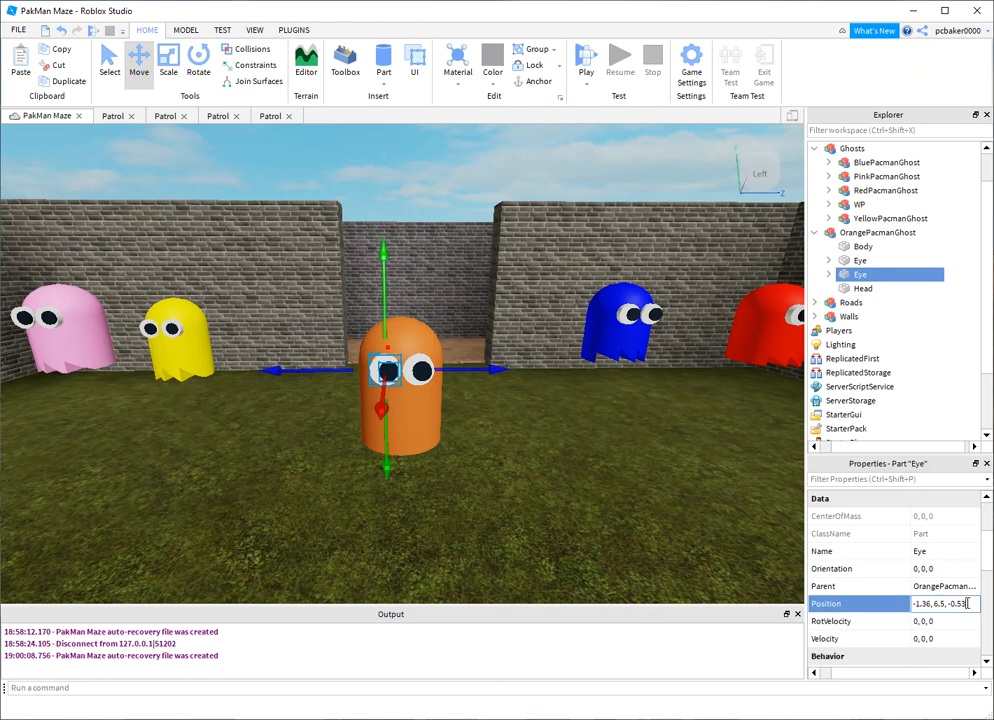
pyautogui.press('Return')
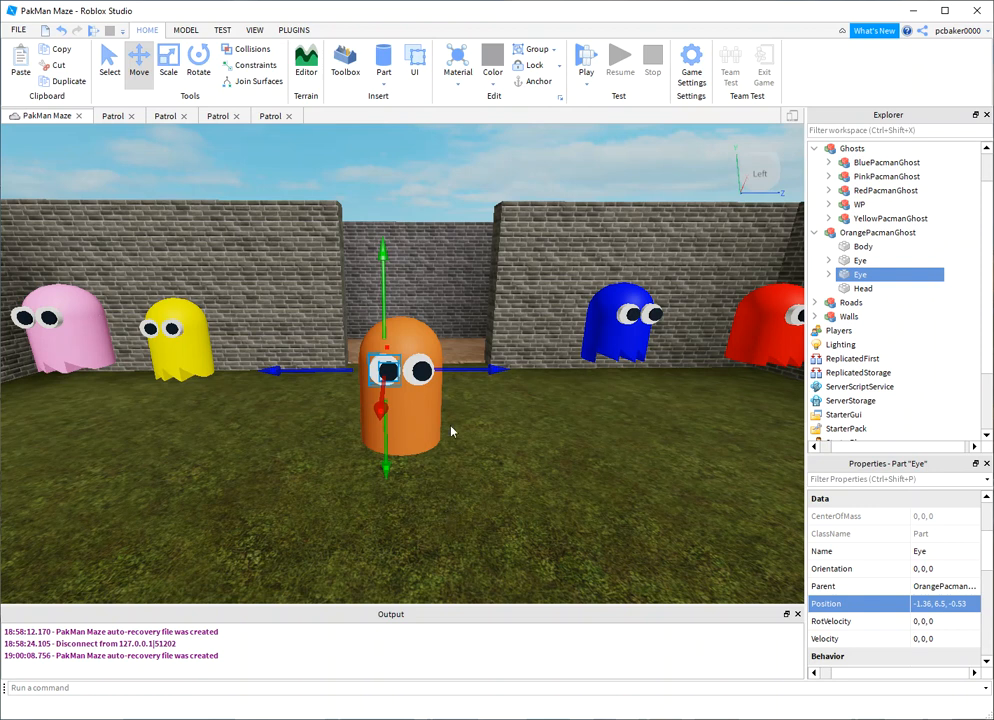
# - Anchor the Head part of the OrangePacmanGhost model
pyautogui.click(427, 352)
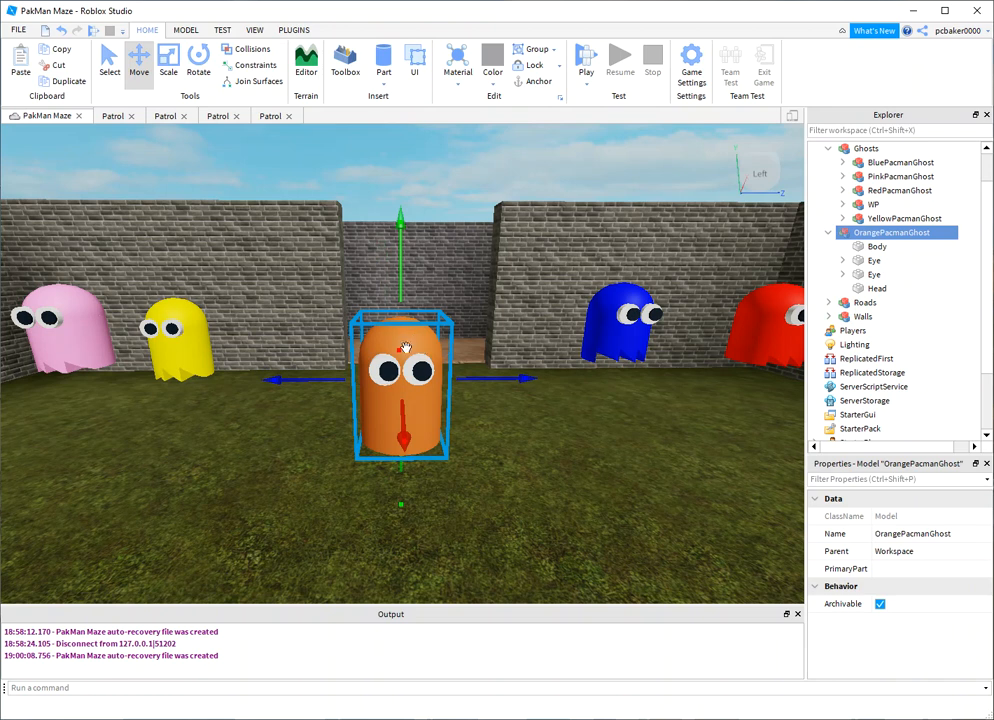
pyautogui.click(876, 288)
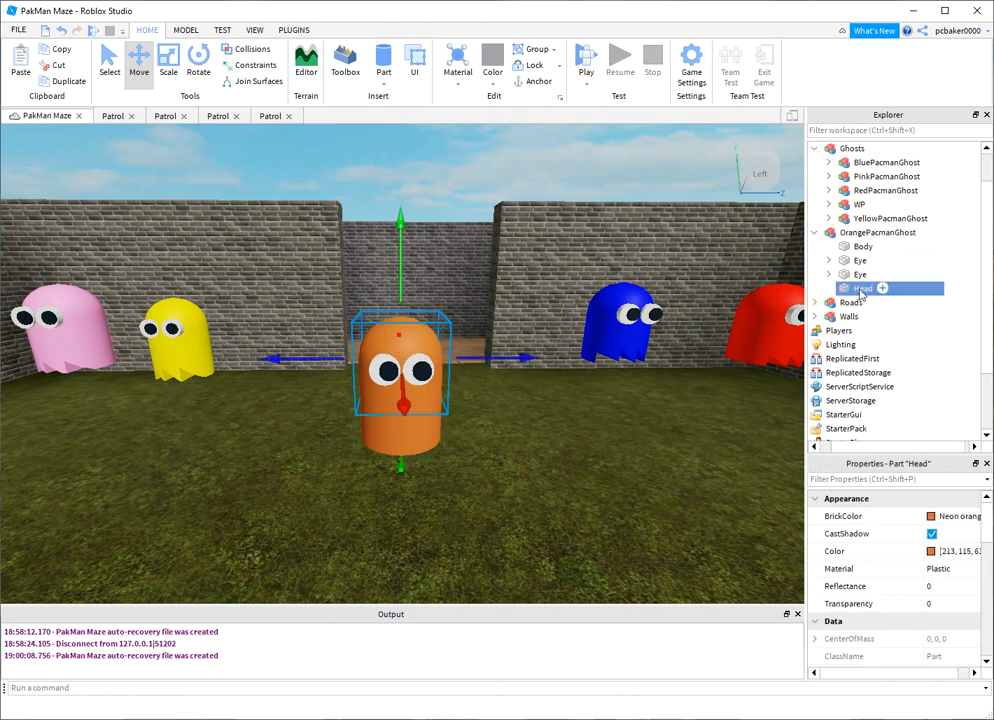
pyautogui.scroll(-3, 898, 554)
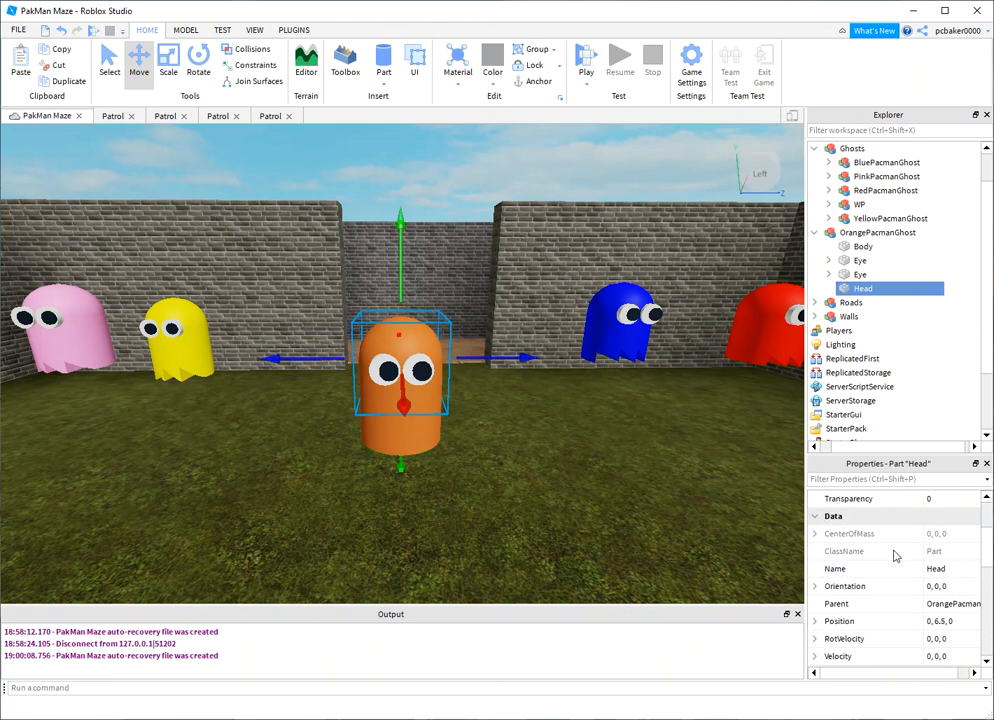
pyautogui.scroll(-3, 912, 577)
pyautogui.click(932, 587)
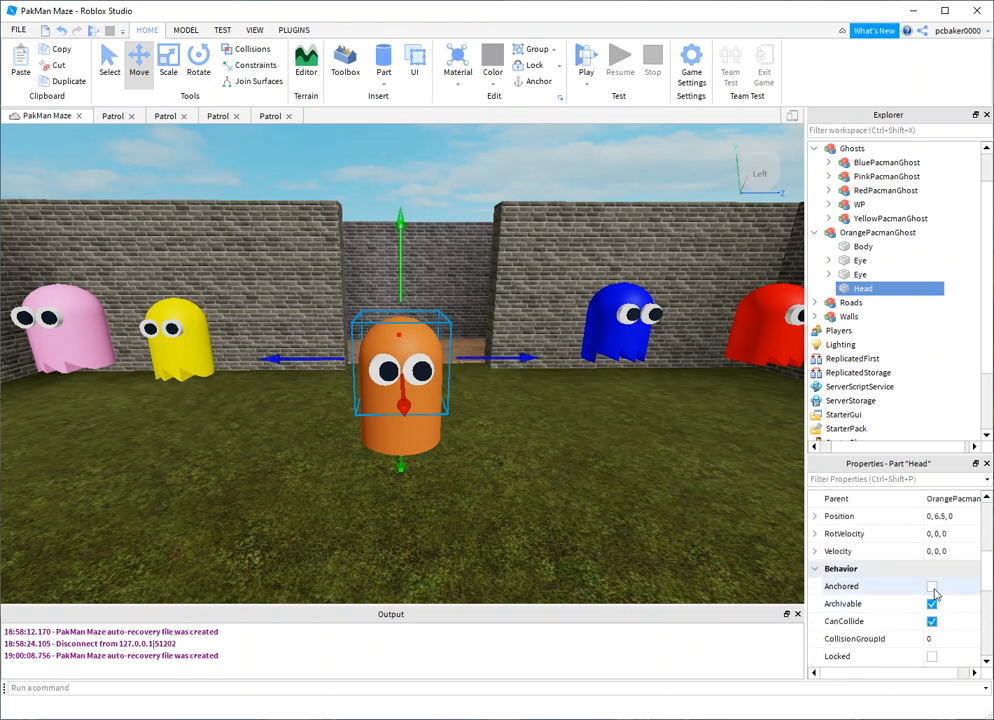
pyautogui.click(932, 588)
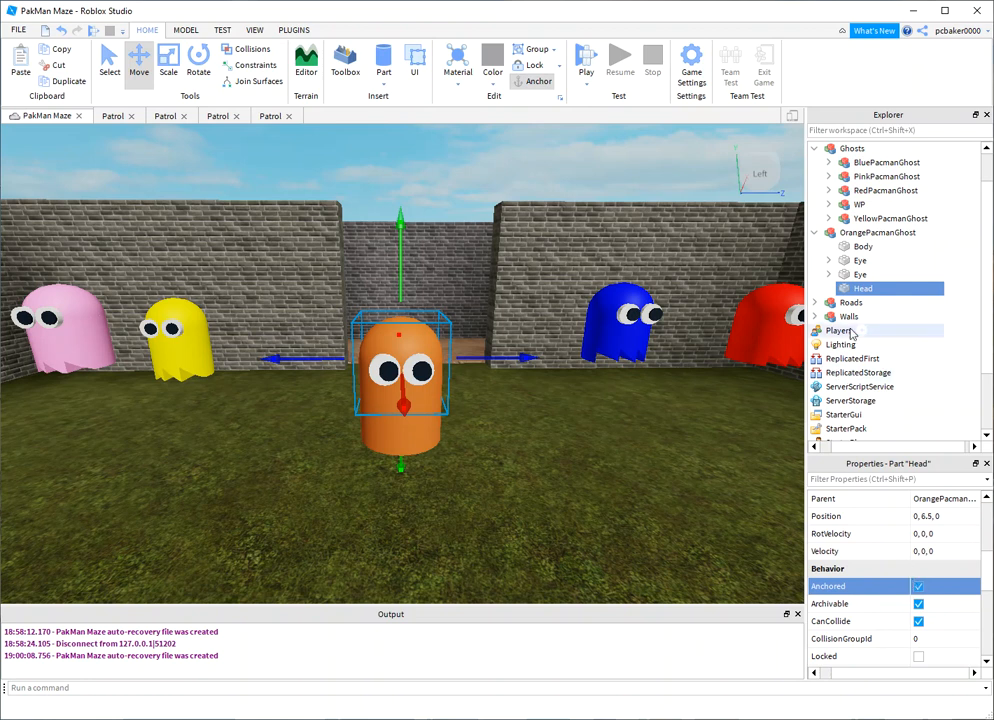
# - Set the PrimaryPart of the OrangePacmanGhost model to the Head
pyautogui.click(877, 232)
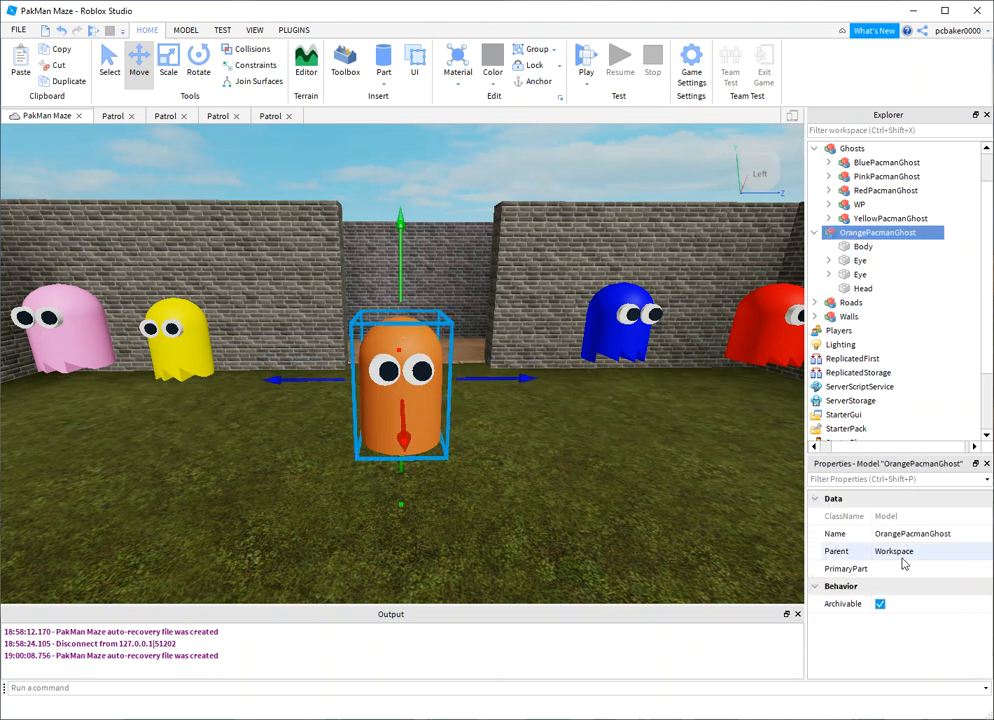
pyautogui.click(907, 569)
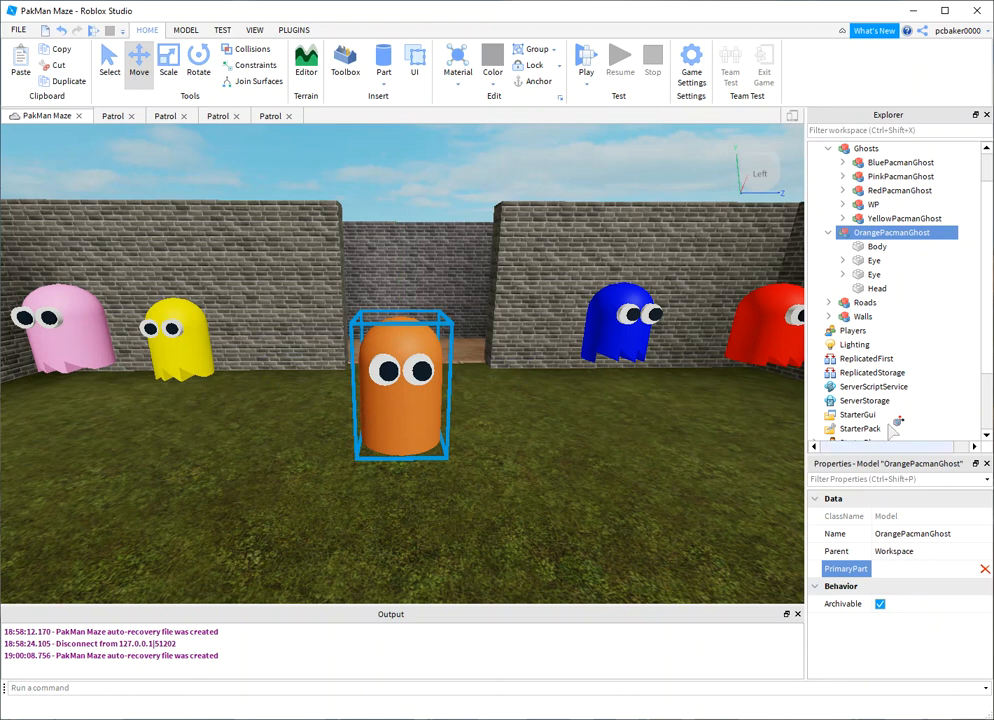
pyautogui.click(874, 288)
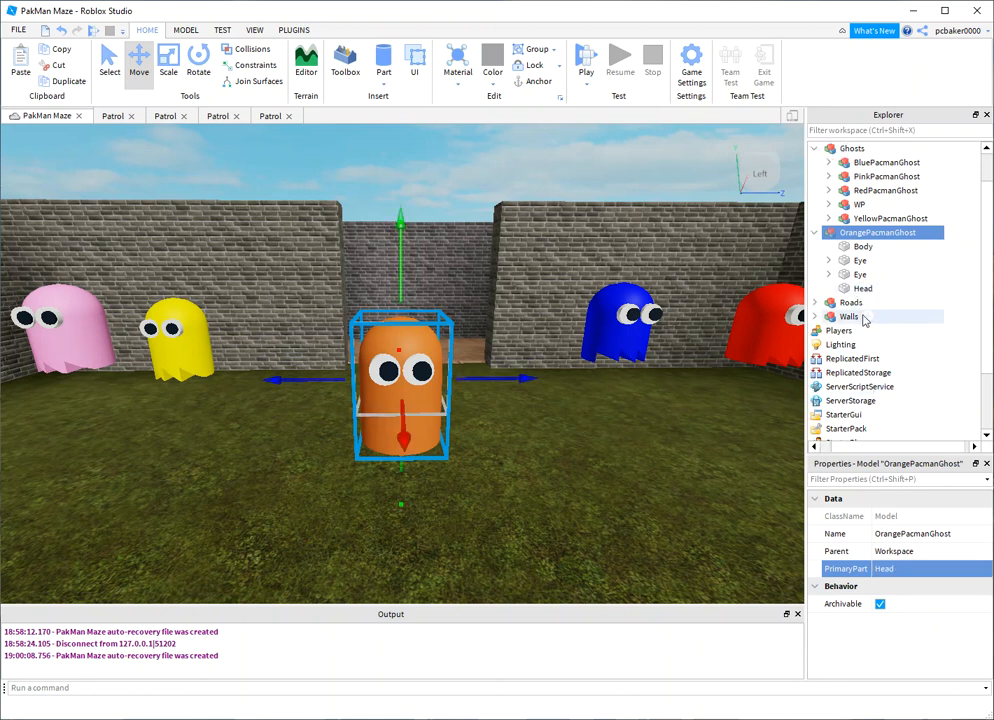
# - Mark the Head's FrontSurface as Hinge and rotate the Head about the vertical axis until its front faces the same way as the eyes
pyautogui.click(847, 289)
pyautogui.scroll(-8, 954, 584)
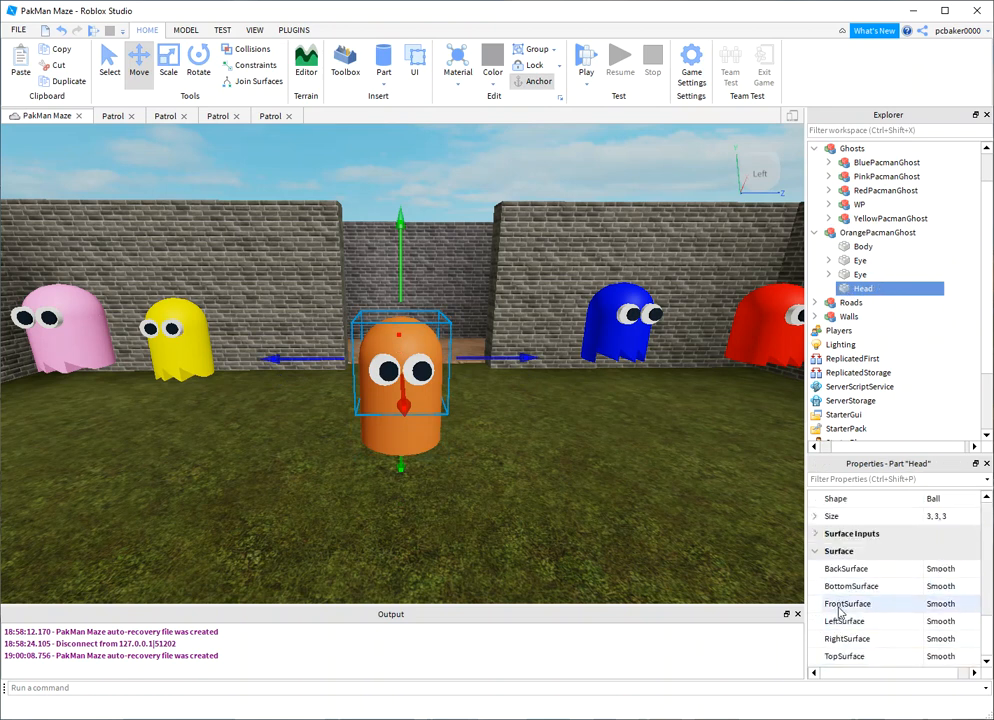
pyautogui.click(968, 604)
pyautogui.click(966, 604)
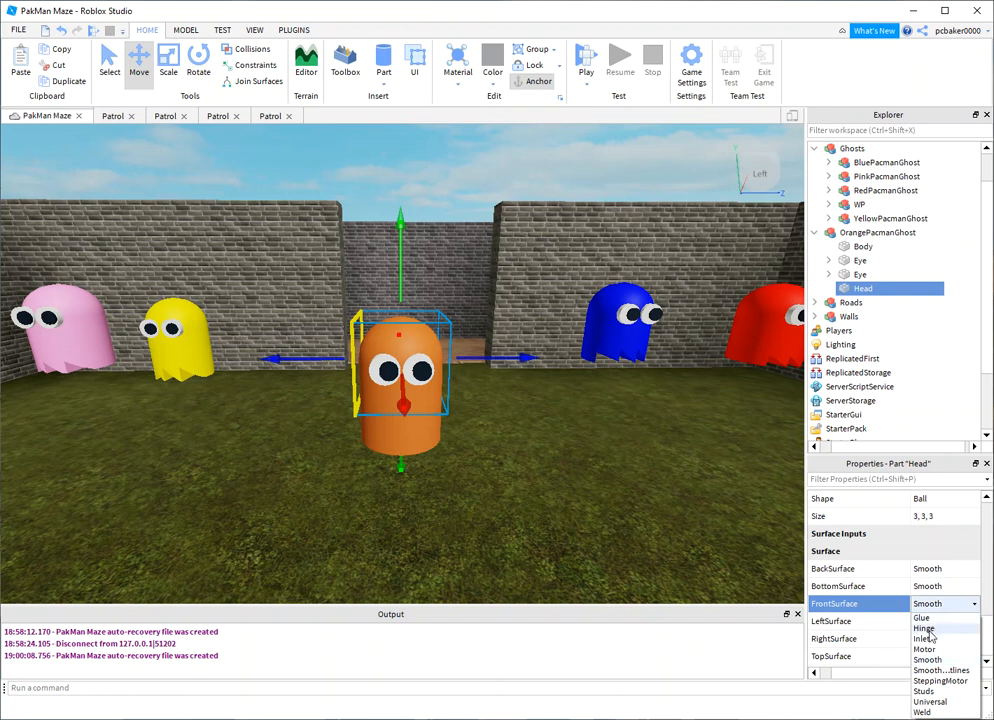
pyautogui.click(924, 628)
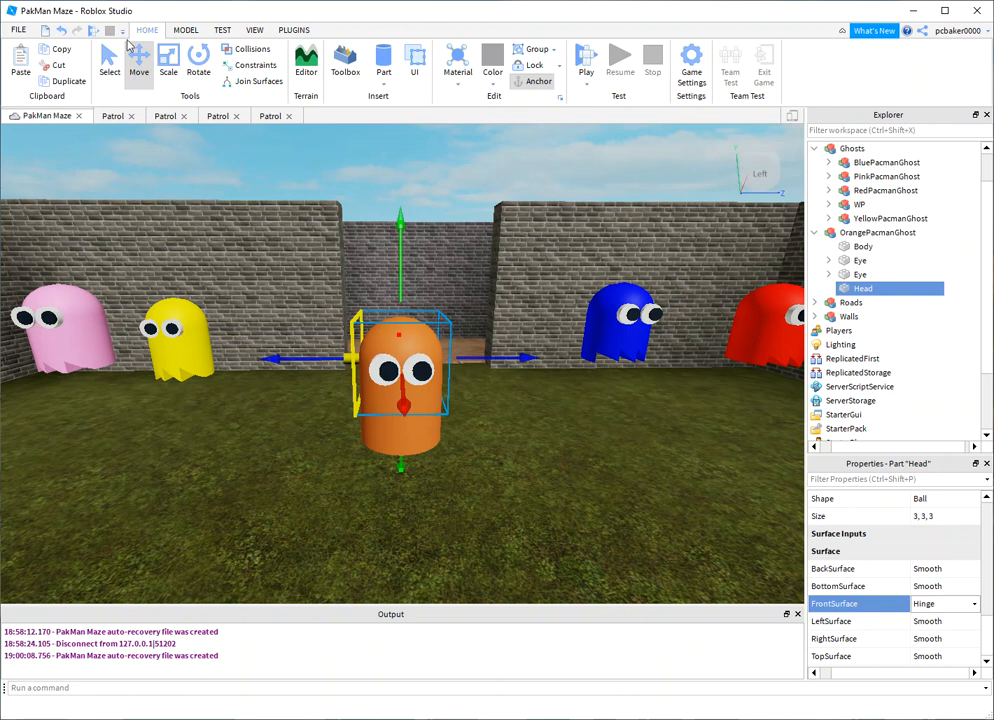
pyautogui.click(198, 62)
pyautogui.moveTo(386, 410); pyautogui.dragTo(483, 367)
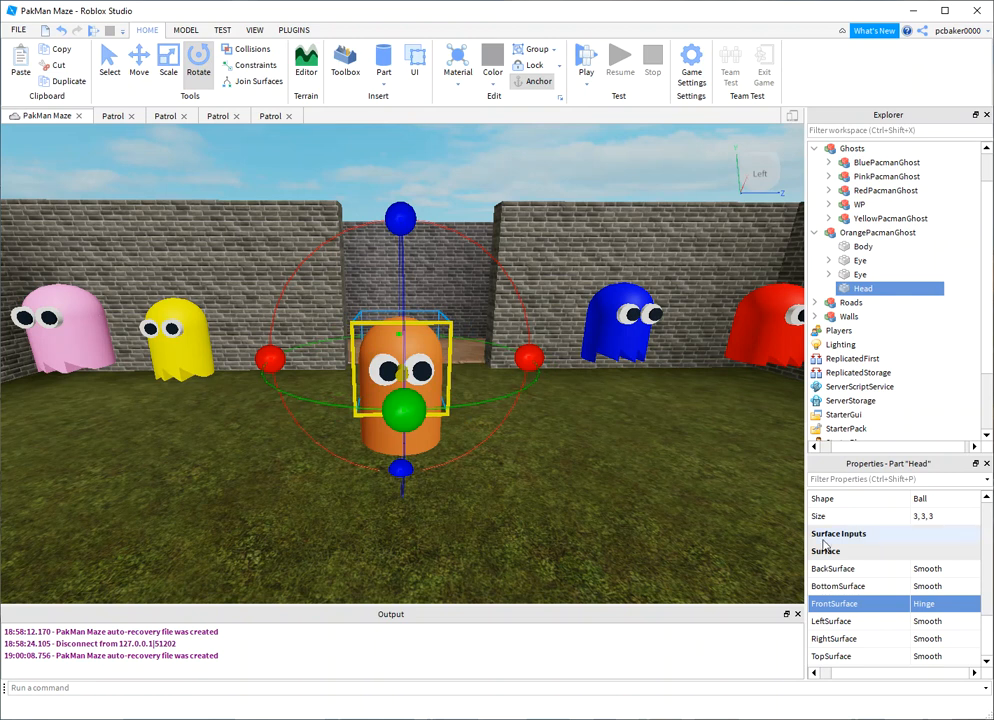
# - Set the Head's FrontSurface to Smooth and deselect the part
pyautogui.scroll(-5, 976, 611)
pyautogui.scroll(6, 963, 580)
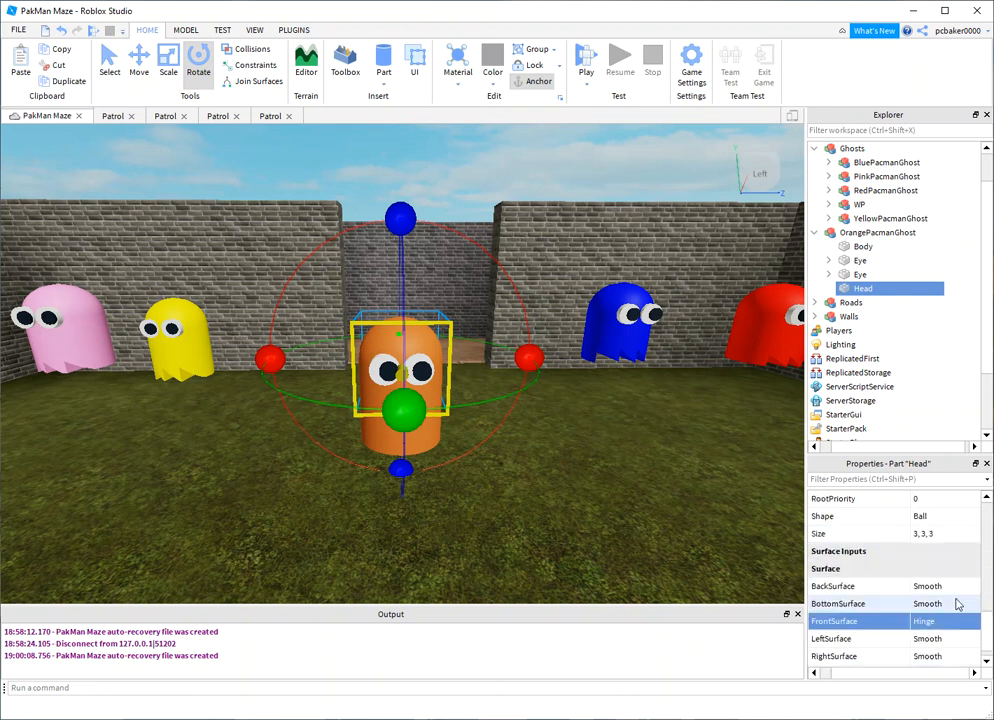
pyautogui.scroll(-1, 958, 608)
pyautogui.click(968, 605)
pyautogui.click(971, 605)
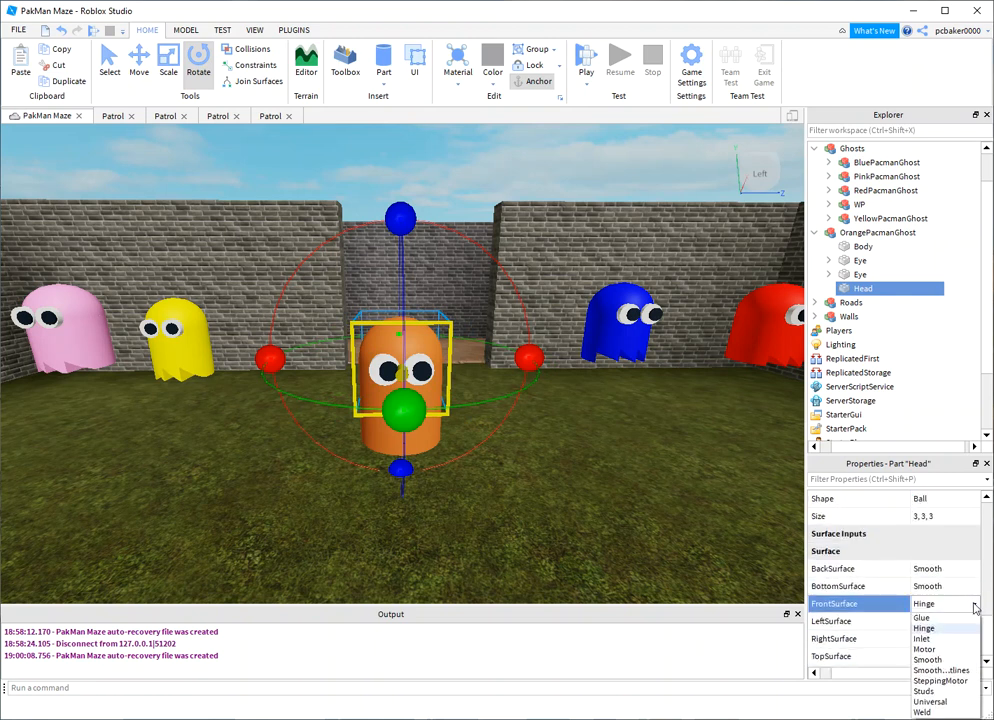
pyautogui.click(927, 659)
pyautogui.click(625, 496)
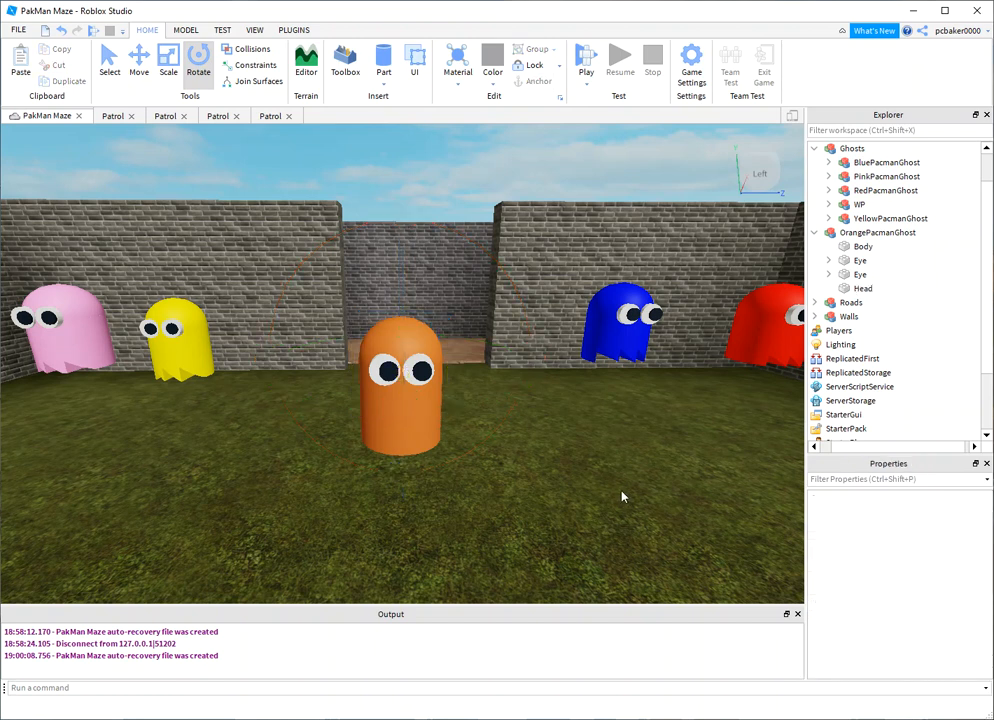
# - Insert a Wedge part near the base of the orange ghost
pyautogui.scroll(1, 620, 389)
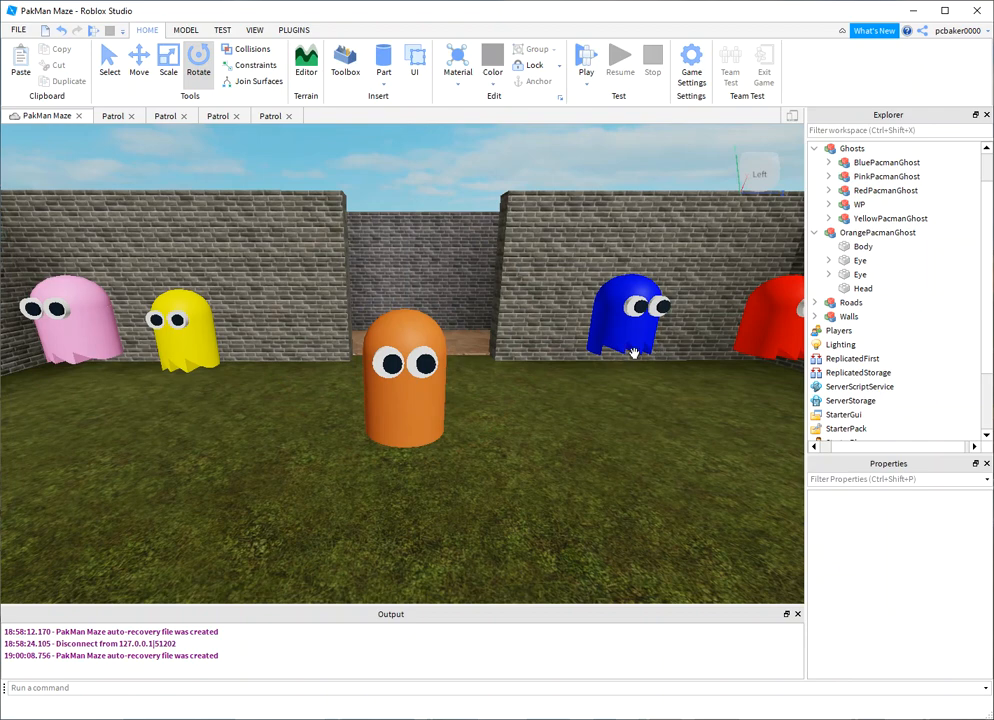
pyautogui.scroll(5, 595, 433)
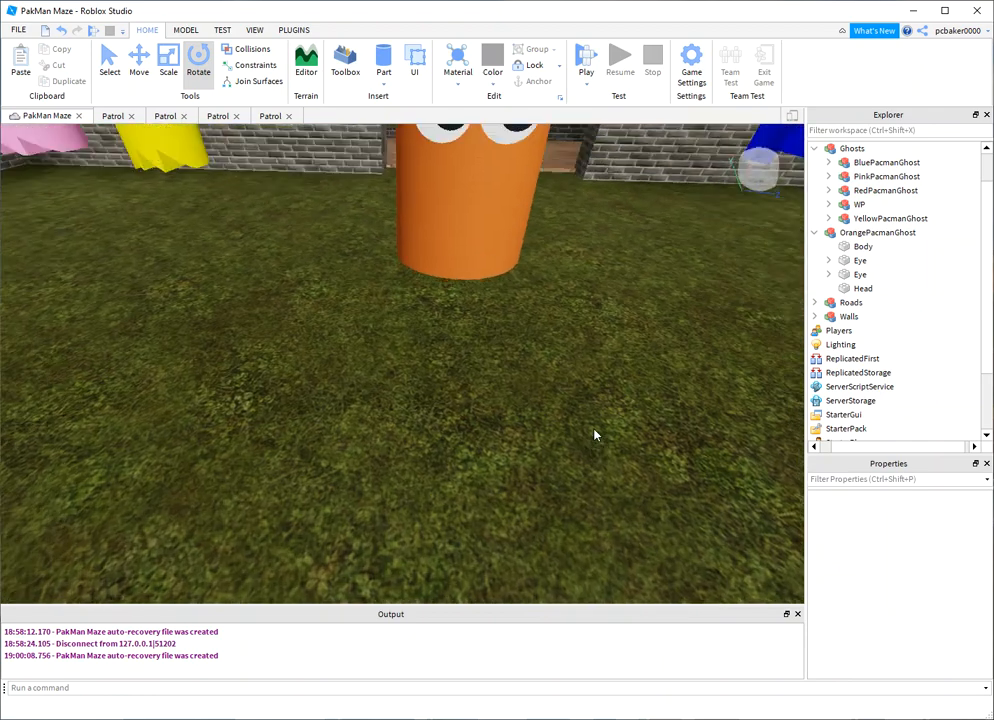
pyautogui.scroll(-8, 594, 434)
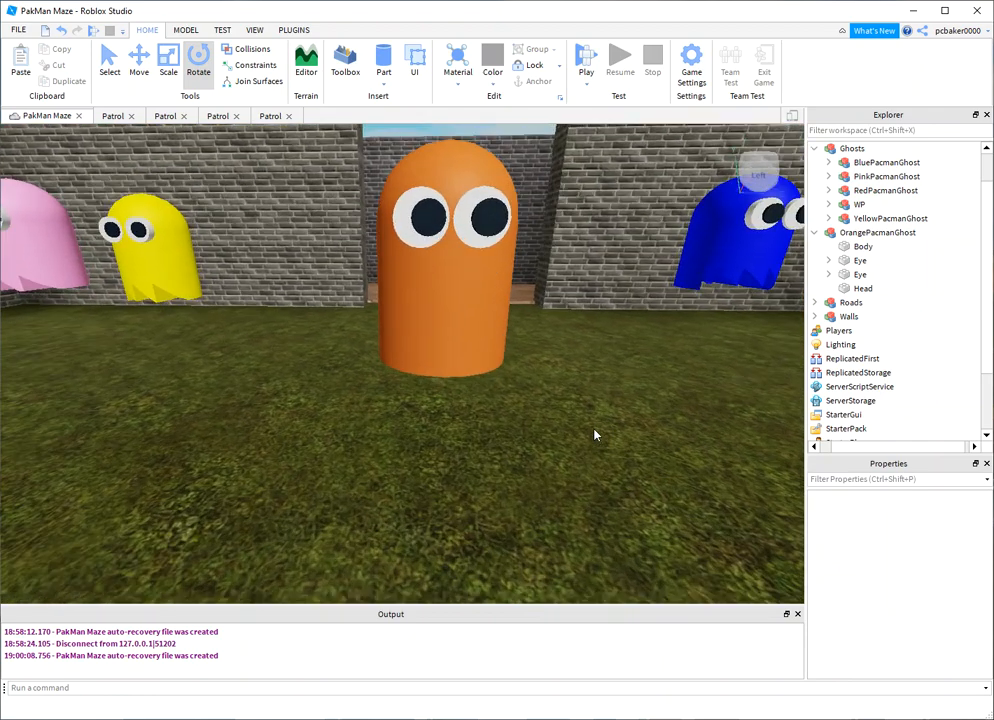
pyautogui.moveTo(594, 431); pyautogui.dragTo(578, 435, button='right')
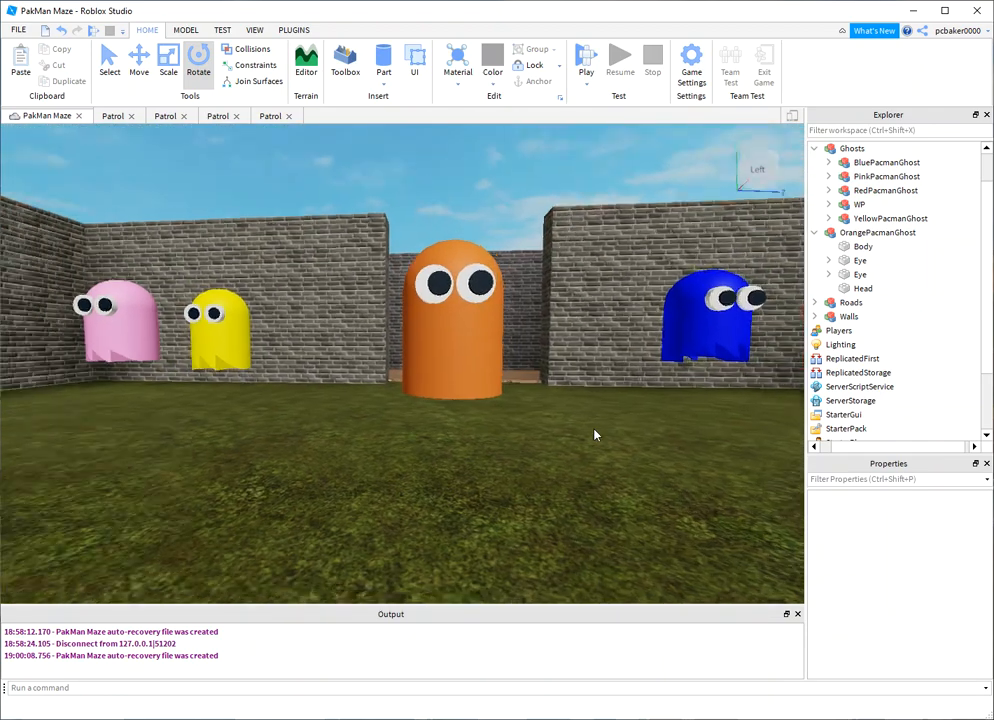
pyautogui.moveTo(516, 310)
pyautogui.mouseDown(button='right')
pyautogui.moveTo(526, 330)
pyautogui.moveTo(528, 322)
pyautogui.mouseUp(button='right')
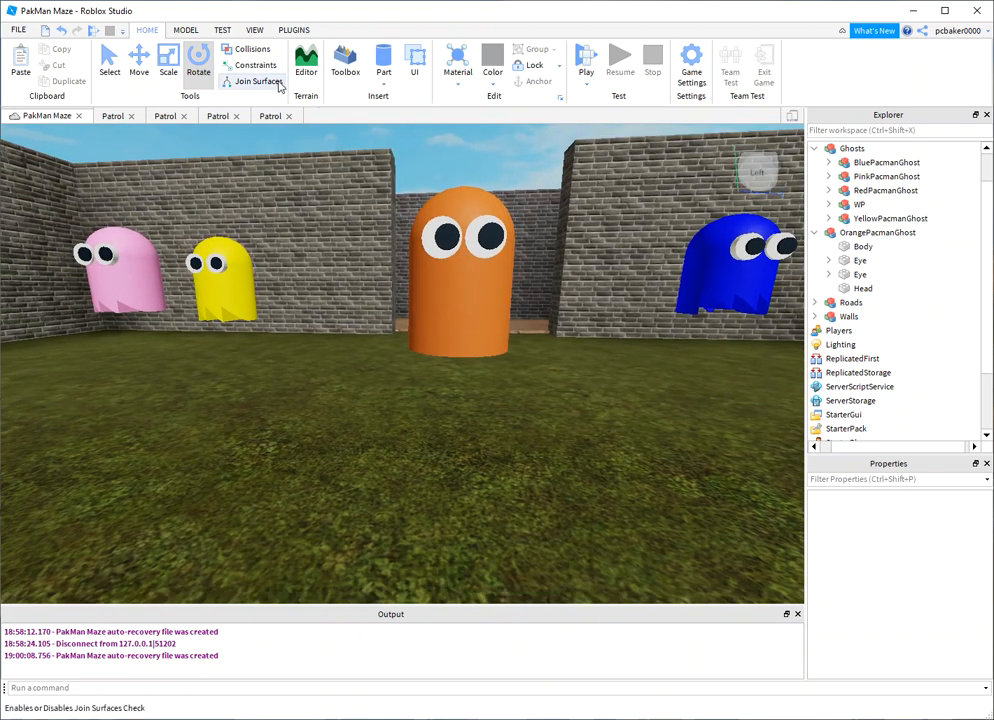
pyautogui.click(386, 86)
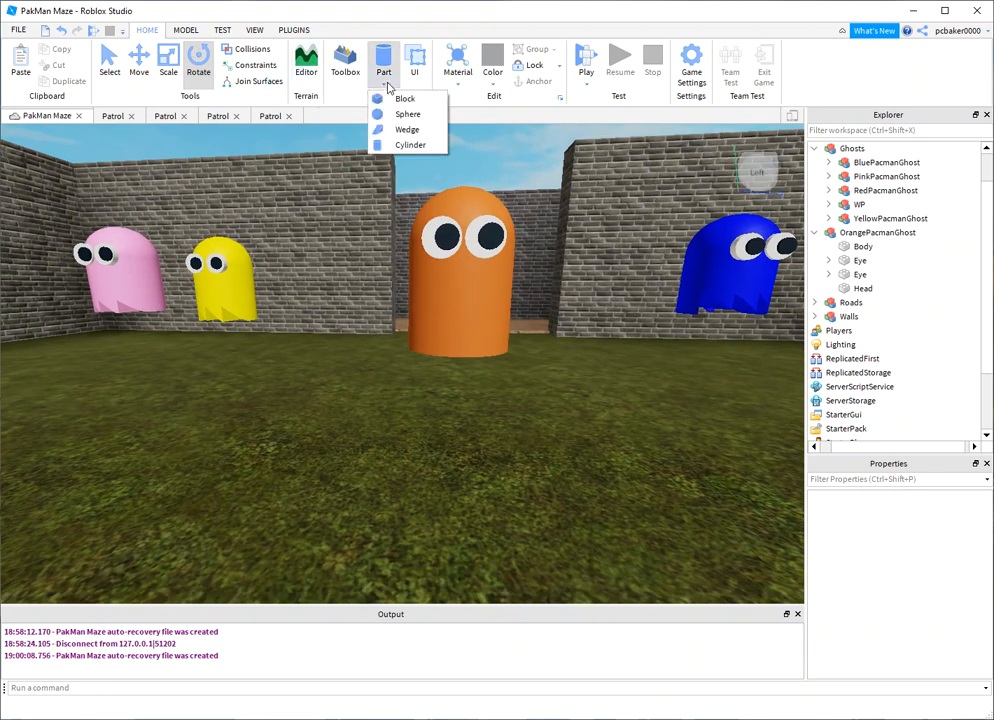
pyautogui.click(406, 130)
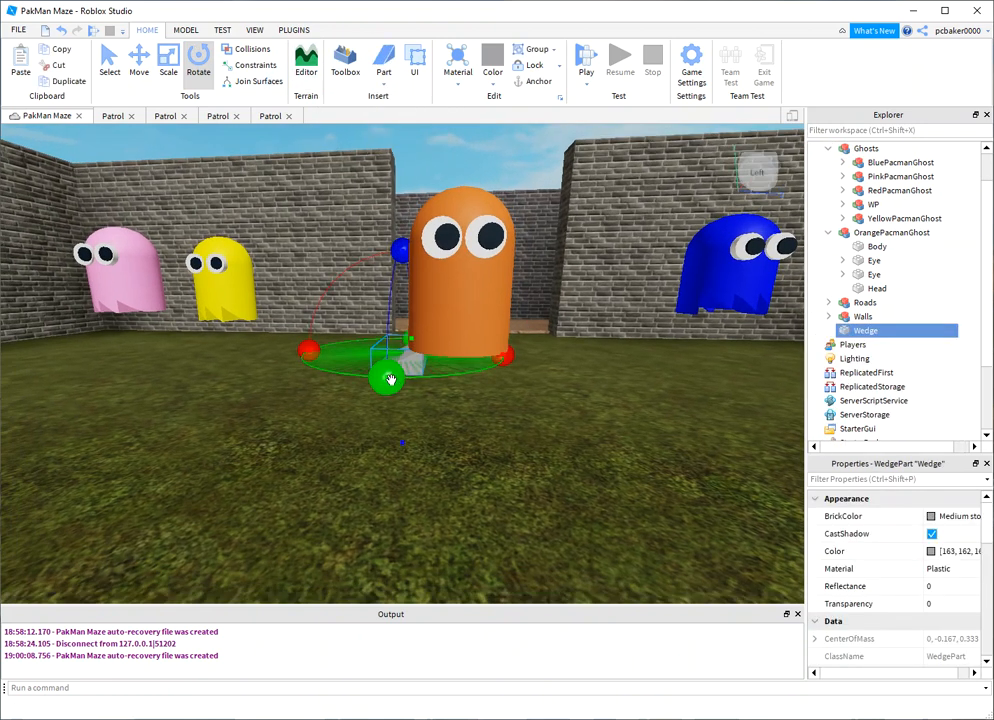
# - Rotate the Wedge about the vertical axis to an orientation of 0, 180, 0
pyautogui.press('w')
pyautogui.moveTo(545, 473); pyautogui.dragTo(545, 473, button='right')
pyautogui.press('a')
pyautogui.press('s')
pyautogui.moveTo(536, 419); pyautogui.dragTo(578, 393)
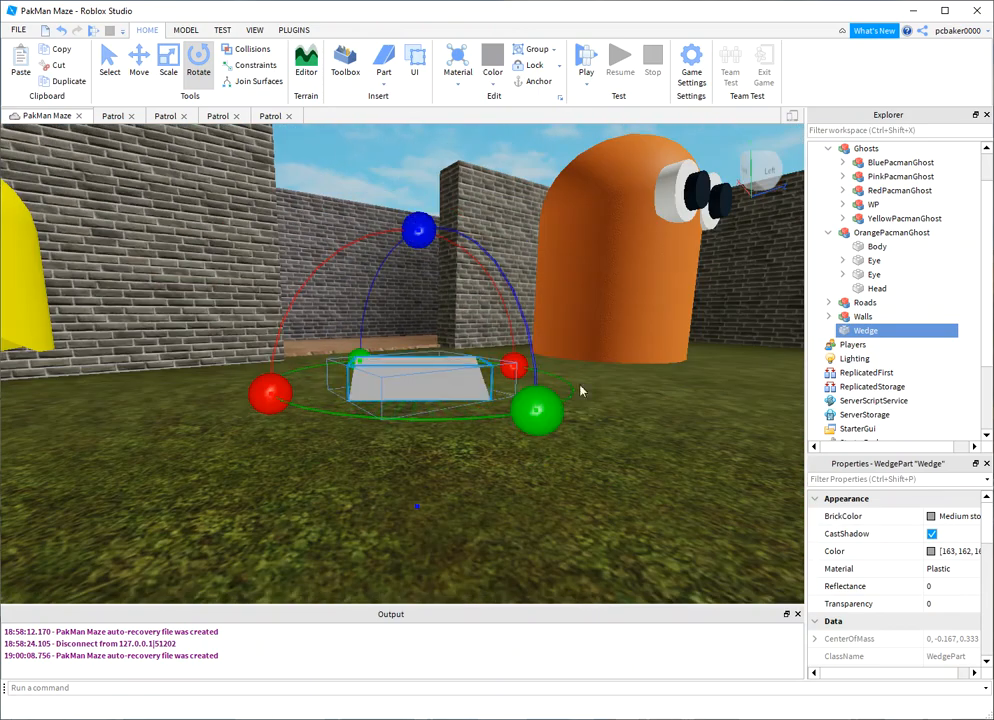
pyautogui.moveTo(352, 362); pyautogui.dragTo(357, 408)
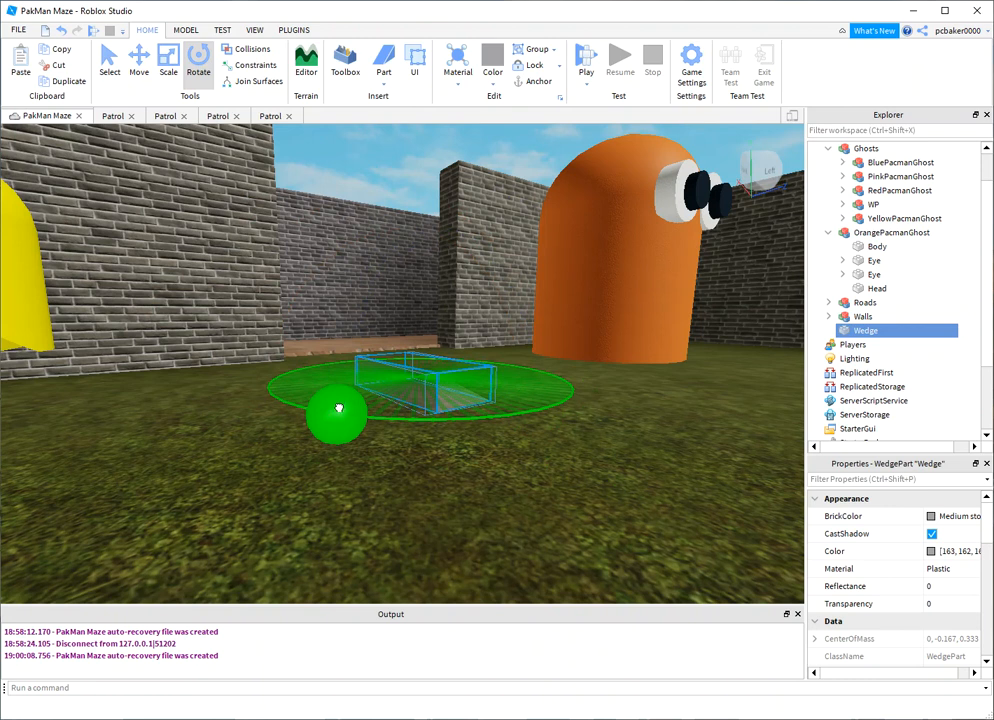
pyautogui.moveTo(335, 407); pyautogui.dragTo(331, 406)
# - Scale the Wedge into a long, narrow strip for cutting teeth into the ghost's lower edge
pyautogui.press('d')
pyautogui.moveTo(545, 473); pyautogui.dragTo(561, 487, button='right')
pyautogui.scroll(-5, 561, 492)
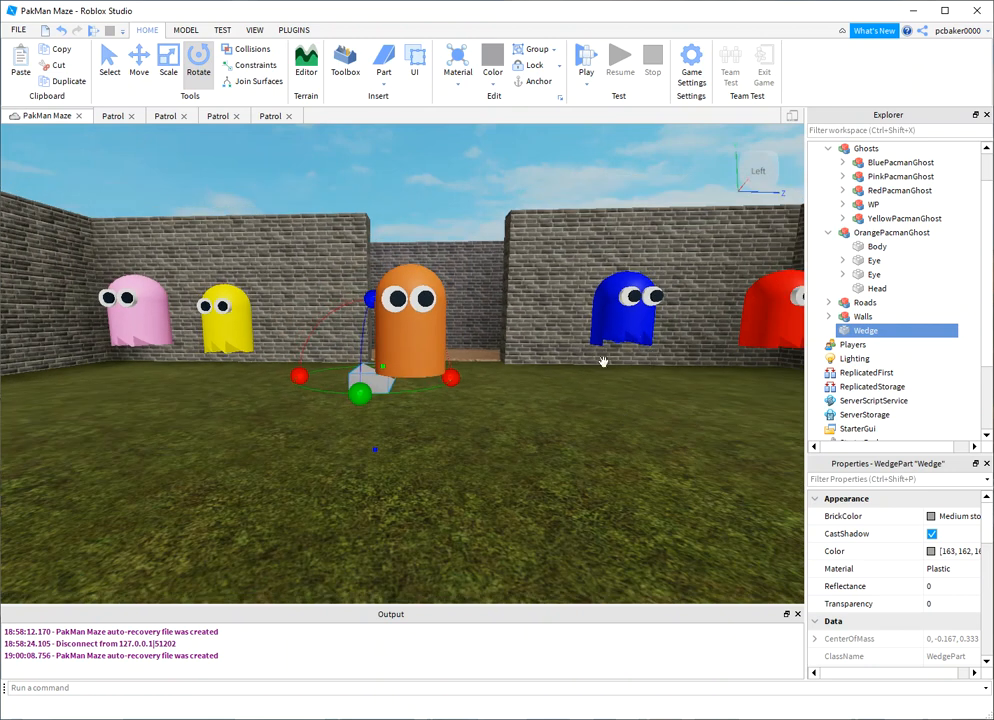
pyautogui.scroll(2, 451, 437)
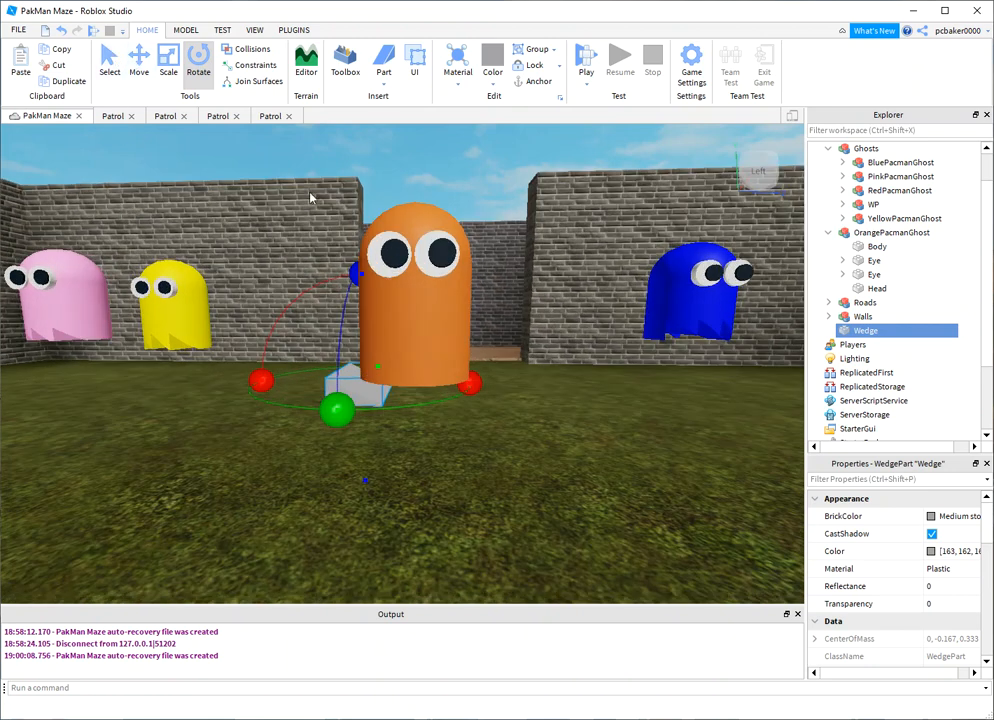
pyautogui.click(168, 62)
pyautogui.moveTo(435, 391); pyautogui.dragTo(413, 390)
pyautogui.moveTo(353, 324); pyautogui.dragTo(352, 316)
pyautogui.moveTo(331, 398); pyautogui.dragTo(289, 438)
# - Move the Wedge along X and Z until it lies beneath the orange ghost's body
pyautogui.press('w')
pyautogui.moveTo(413, 450); pyautogui.dragTo(413, 449, button='right')
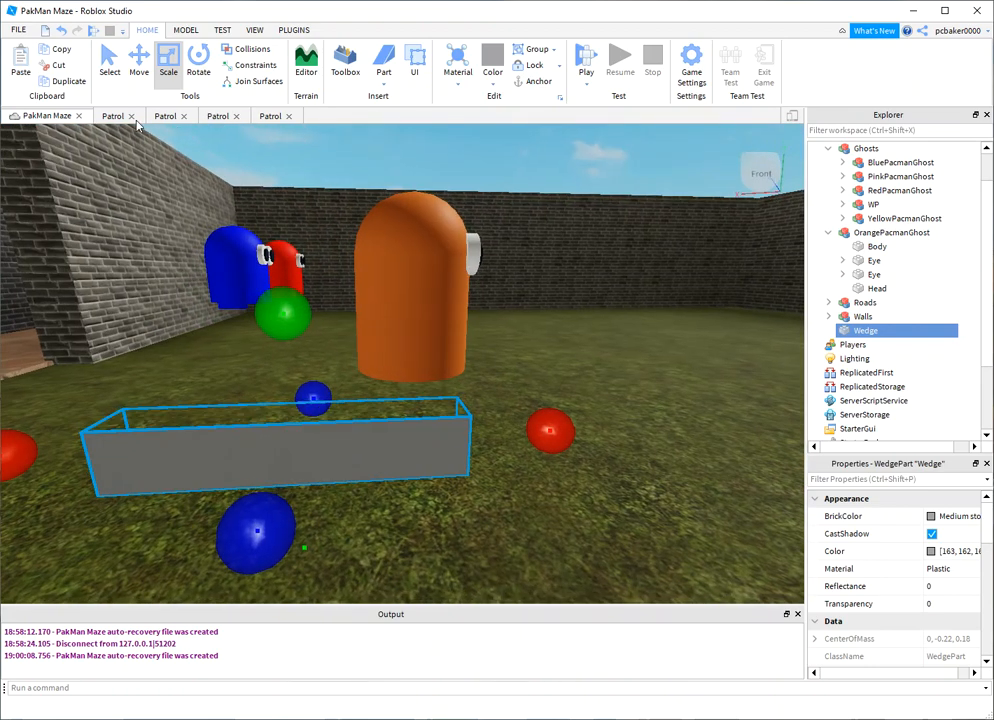
pyautogui.click(139, 62)
pyautogui.moveTo(518, 440); pyautogui.dragTo(624, 431)
pyautogui.moveTo(713, 486); pyautogui.dragTo(713, 486, button='right')
pyautogui.moveTo(425, 419); pyautogui.dragTo(485, 422)
# - Centre the Wedge under the body by setting its position to 0, 2.66, 0
pyautogui.scroll(8, 490, 421)
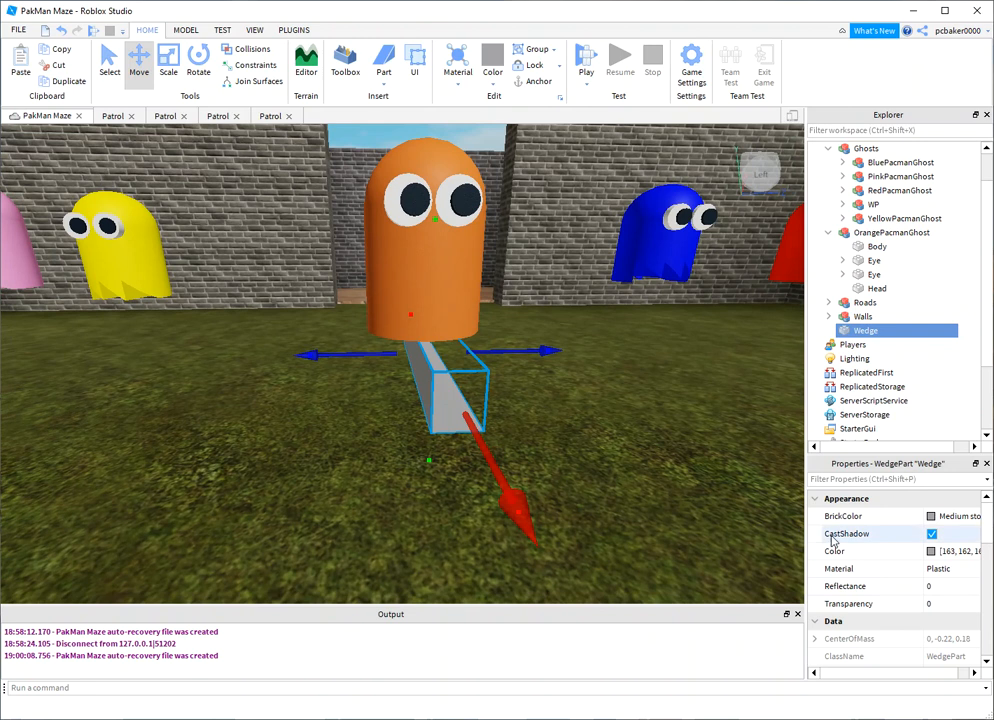
pyautogui.scroll(-3, 943, 575)
pyautogui.click(936, 571)
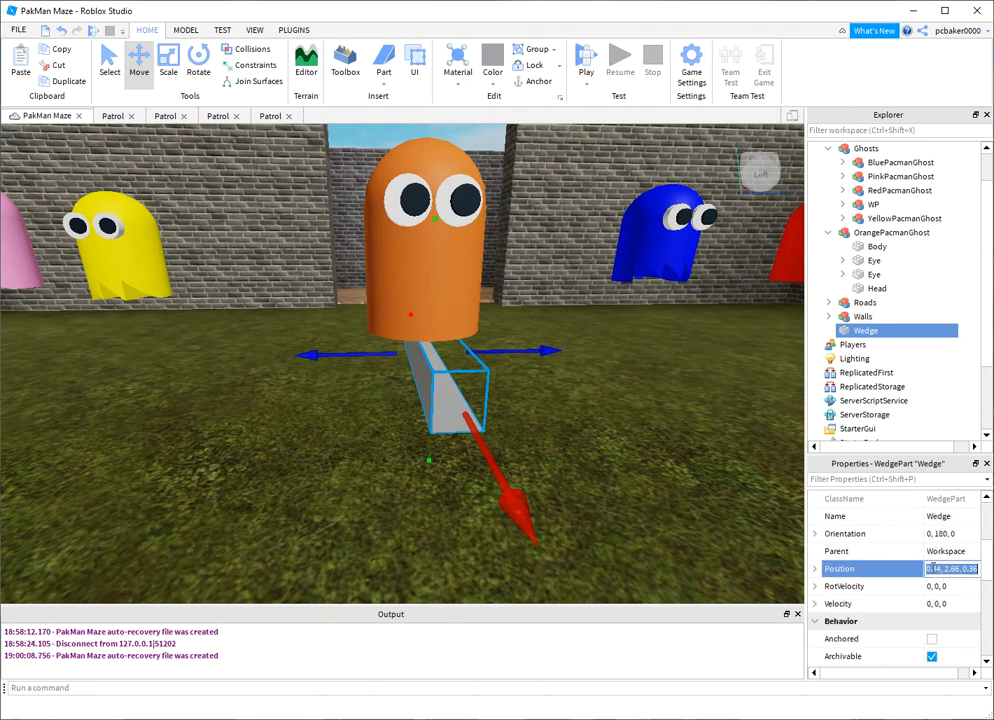
pyautogui.click(920, 570)
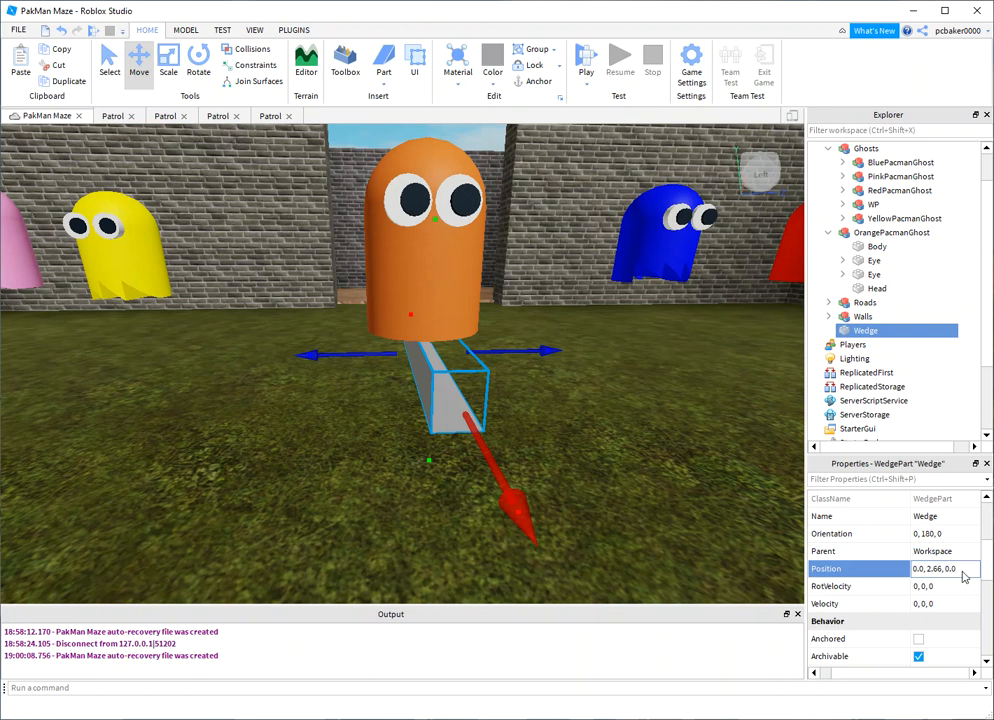
pyautogui.press('Return')
# - Shift the Wedge along Z to about 0.26 under the orange ghost's body
pyautogui.scroll(-2, 600, 480)
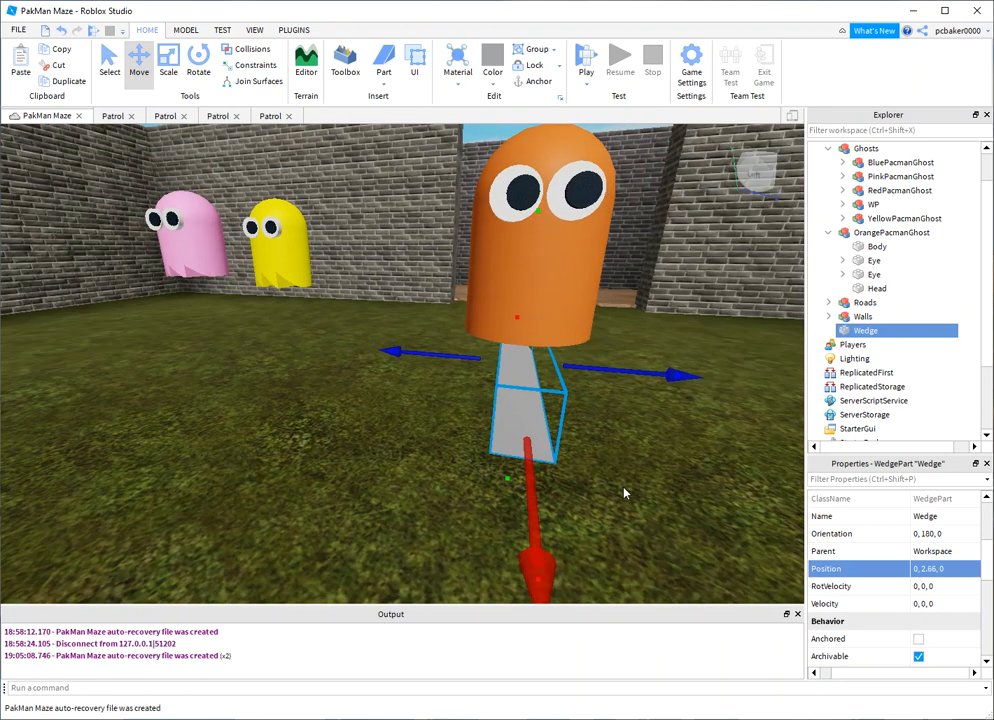
pyautogui.scroll(-3, 533, 453)
pyautogui.scroll(5, 533, 453)
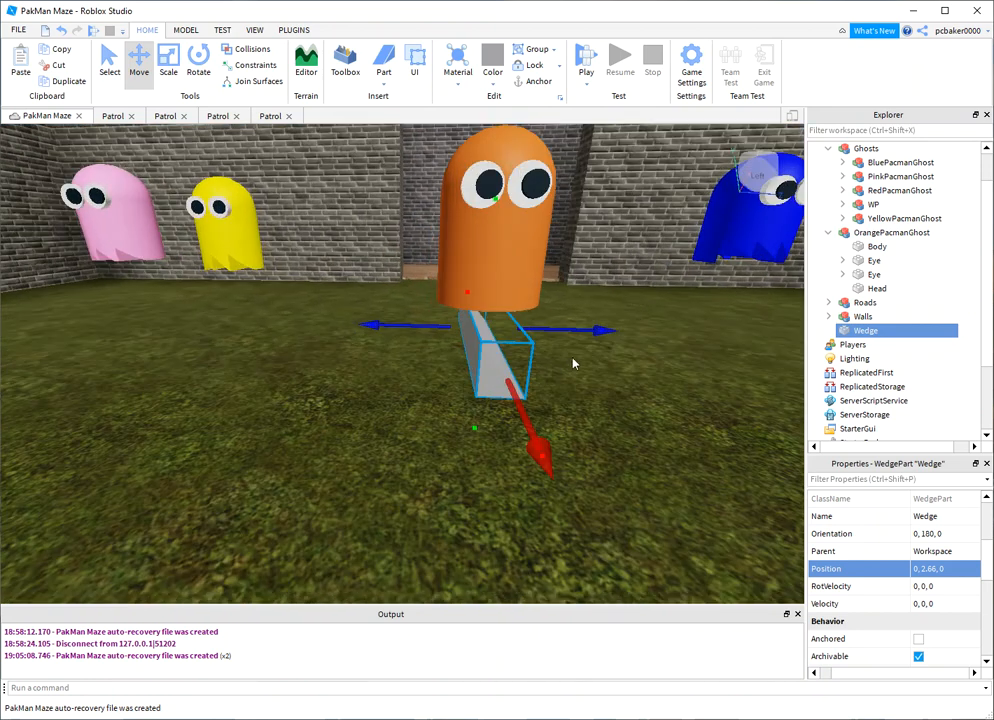
pyautogui.moveTo(590, 332)
pyautogui.mouseDown()
pyautogui.moveTo(612, 332)
pyautogui.moveTo(601, 335)
pyautogui.mouseUp()
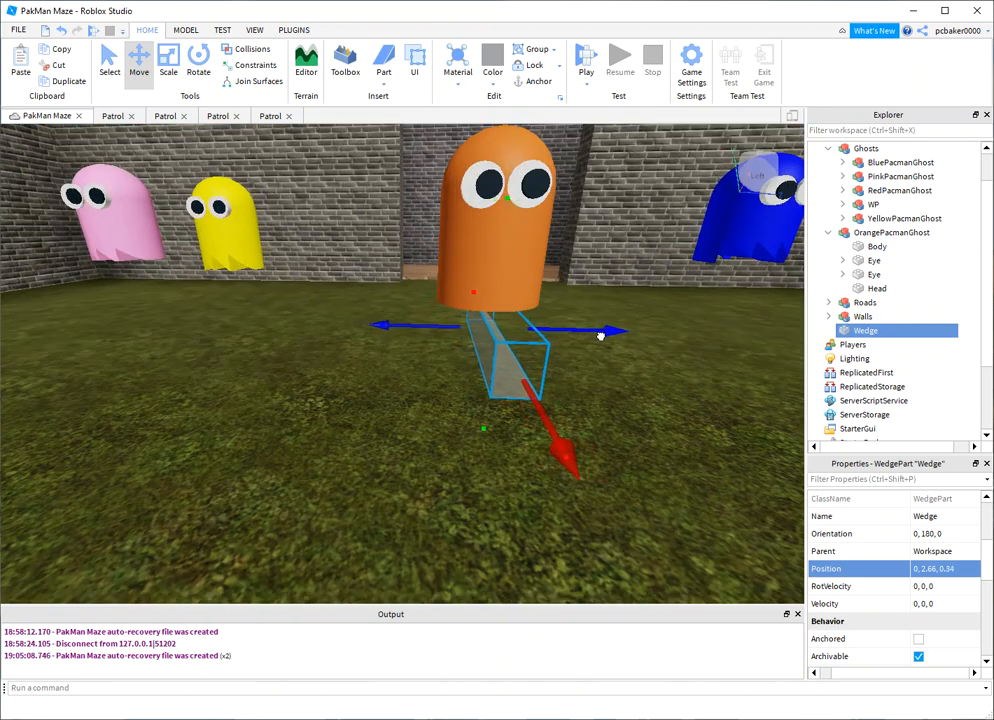
pyautogui.moveTo(603, 413); pyautogui.dragTo(613, 441, button='right')
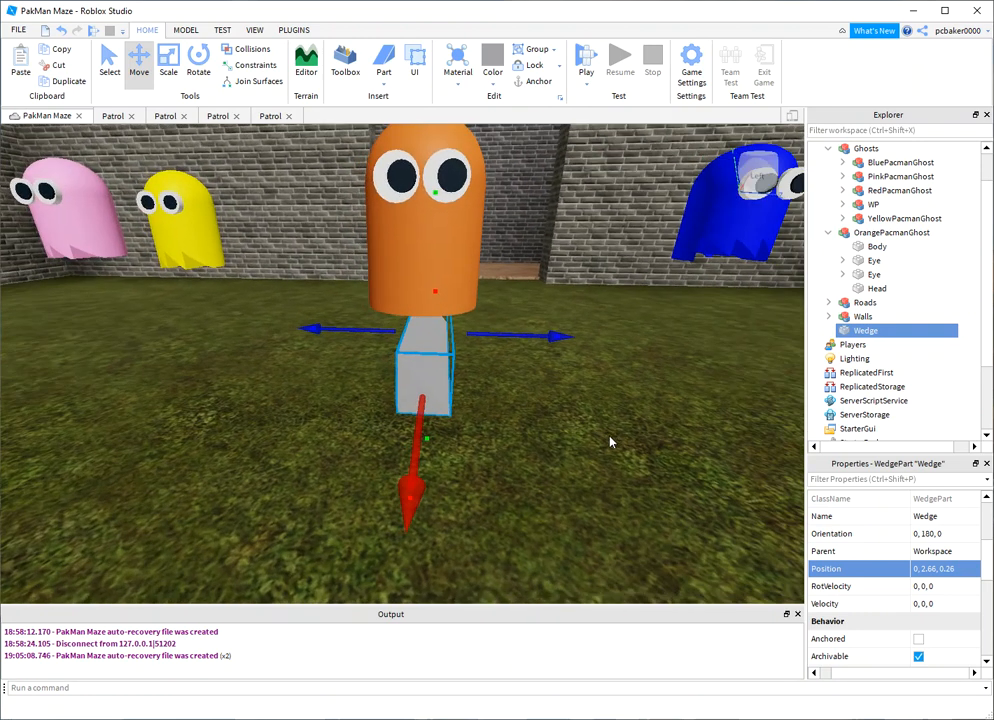
# - Duplicate the Wedge twice and place the copies on both sides of it along Z, at about 0.93 and -0.44
pyautogui.hotkey('ctrl', 'd')
pyautogui.moveTo(561, 340); pyautogui.dragTo(539, 347)
pyautogui.hotkey('ctrl', 'd')
pyautogui.moveTo(521, 477); pyautogui.dragTo(520, 471, button='right')
pyautogui.press('w')
pyautogui.press('s')
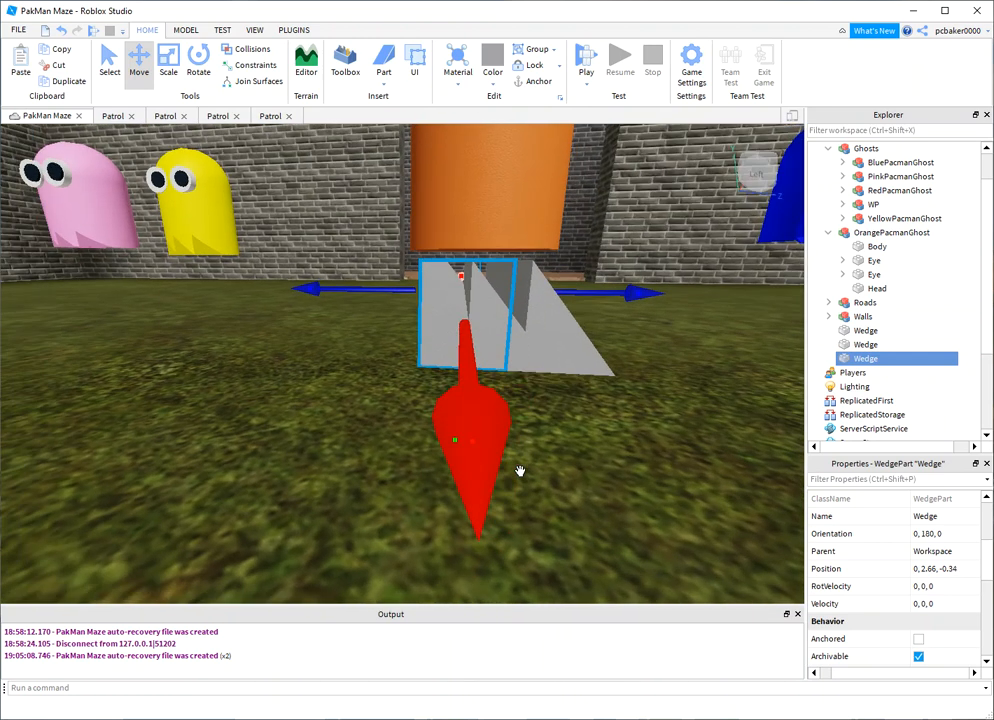
pyautogui.moveTo(648, 302); pyautogui.dragTo(632, 297)
pyautogui.scroll(-5, 633, 384)
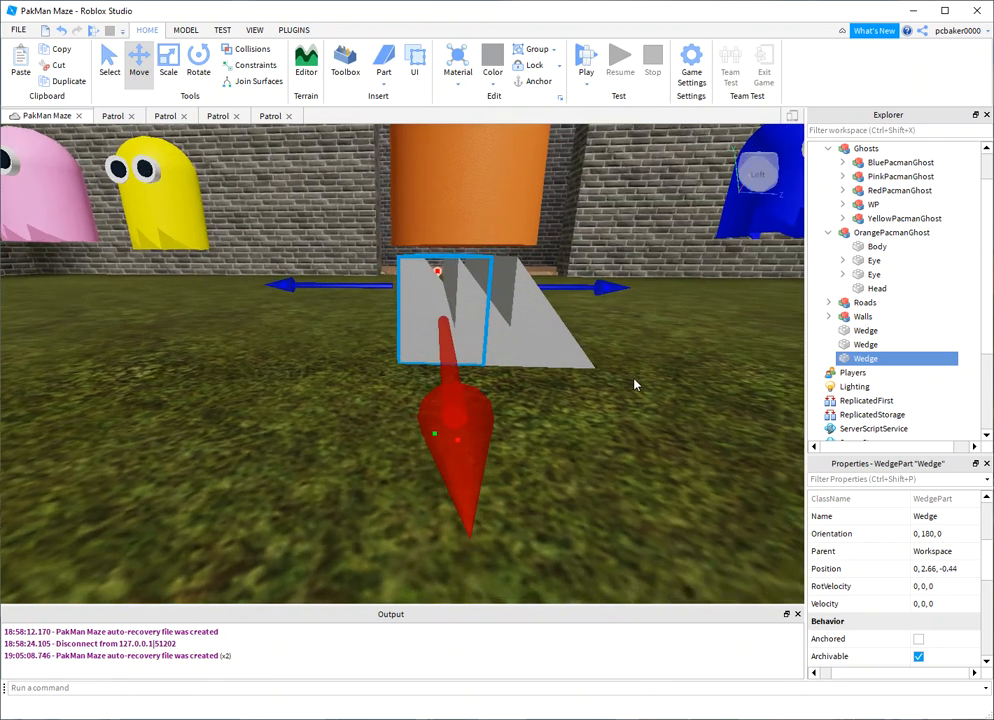
# - Adjust the wedge spacing along Z, moving the outer copy to about 1.06 and the middle Wedge to about 0.4
pyautogui.click(476, 364)
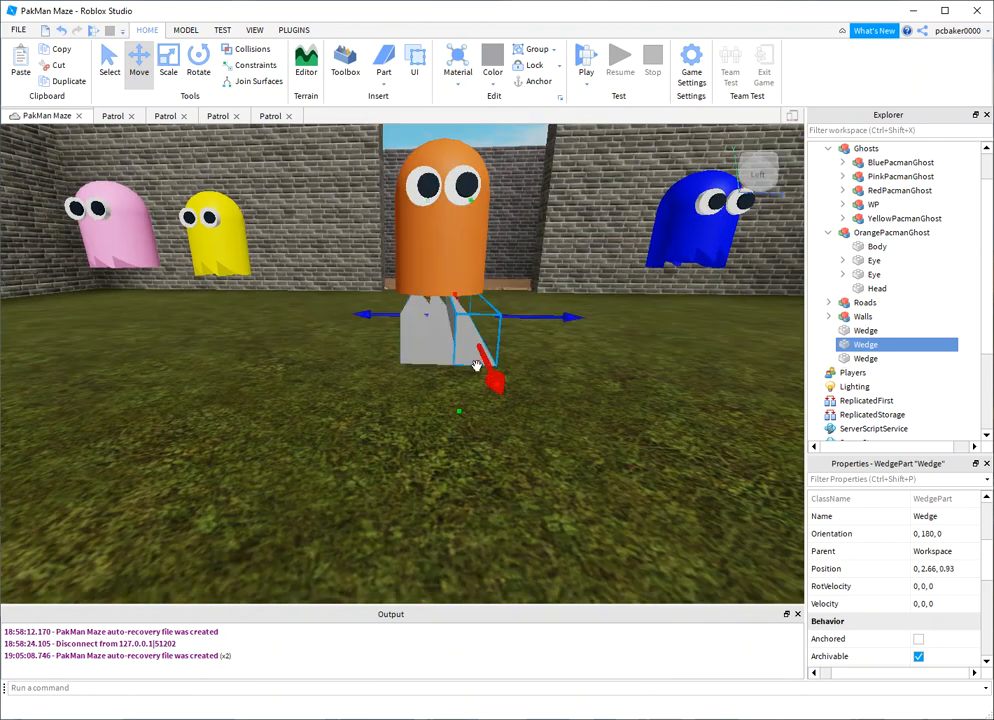
pyautogui.scroll(6, 488, 426)
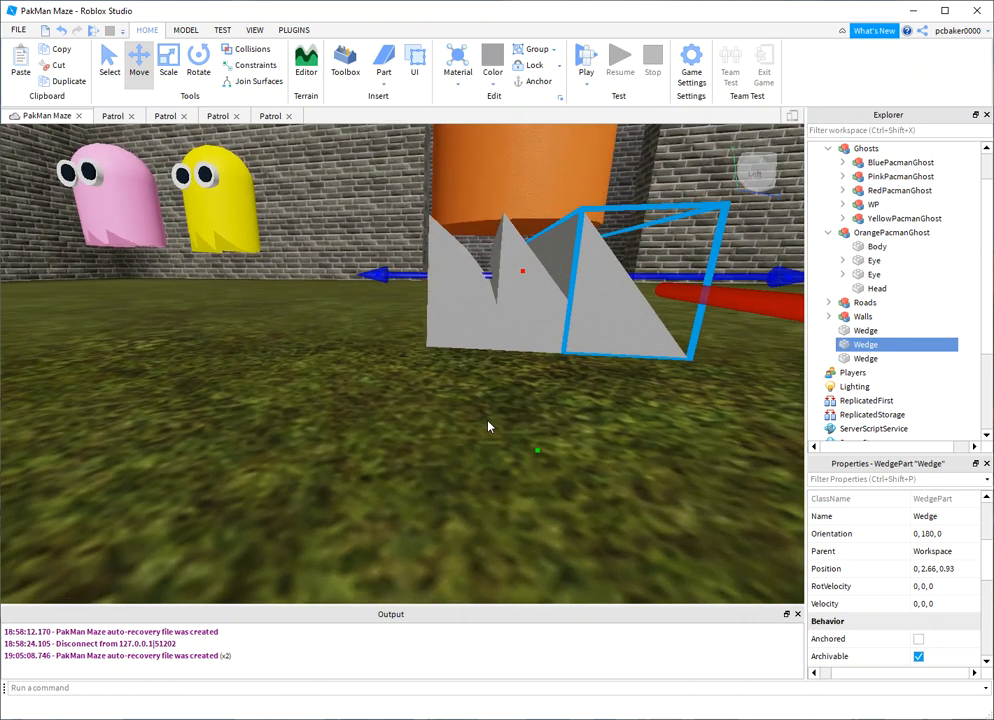
pyautogui.moveTo(488, 426); pyautogui.dragTo(486, 420, button='right')
pyautogui.scroll(-8, 495, 423)
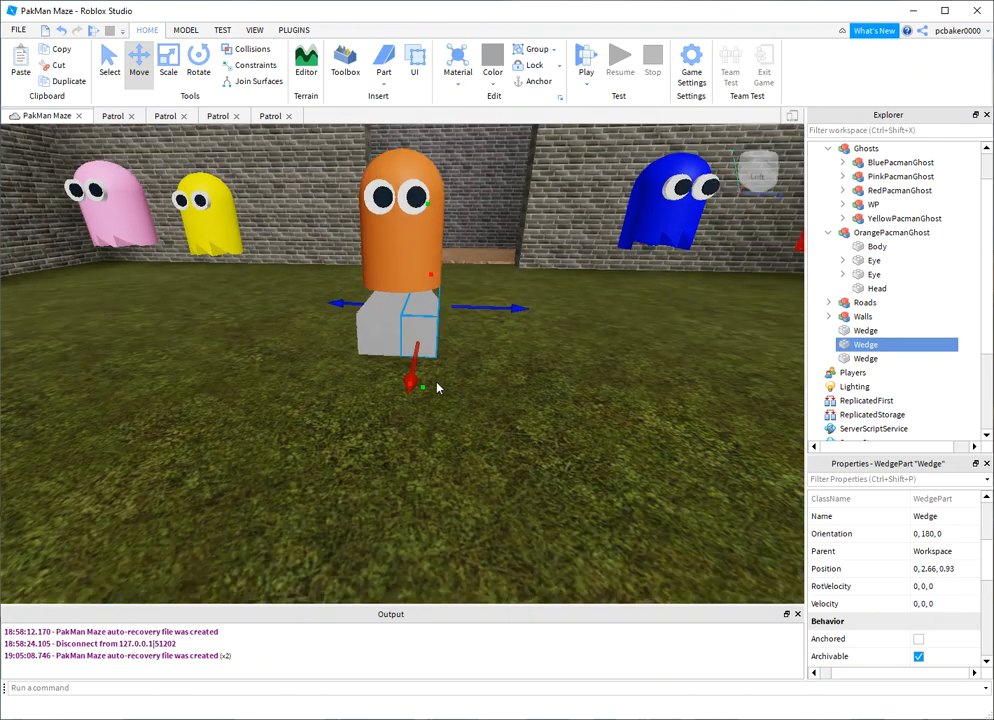
pyautogui.click(380, 340)
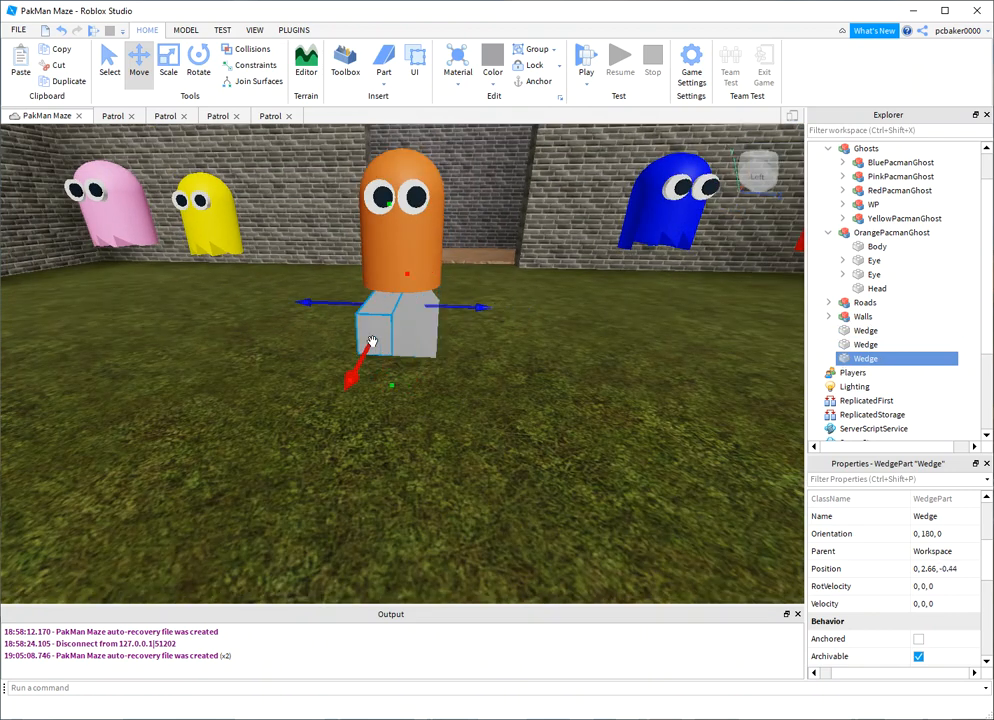
pyautogui.keyDown('shift'); pyautogui.click(865, 331); pyautogui.keyUp('shift')
pyautogui.scroll(3, 428, 455)
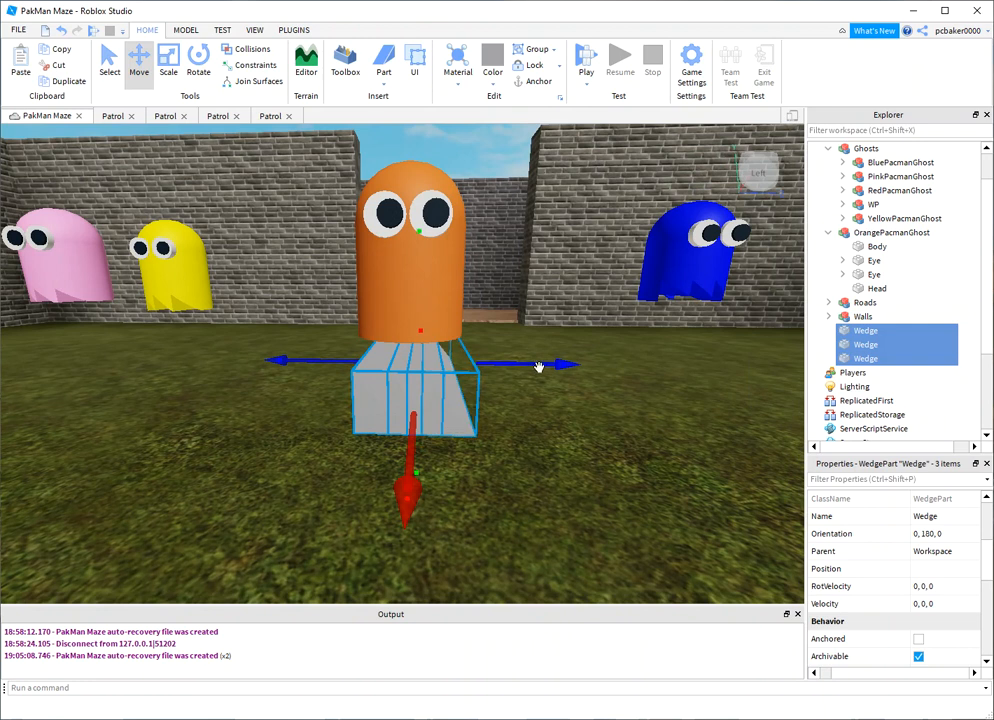
pyautogui.doubleClick(845, 358)
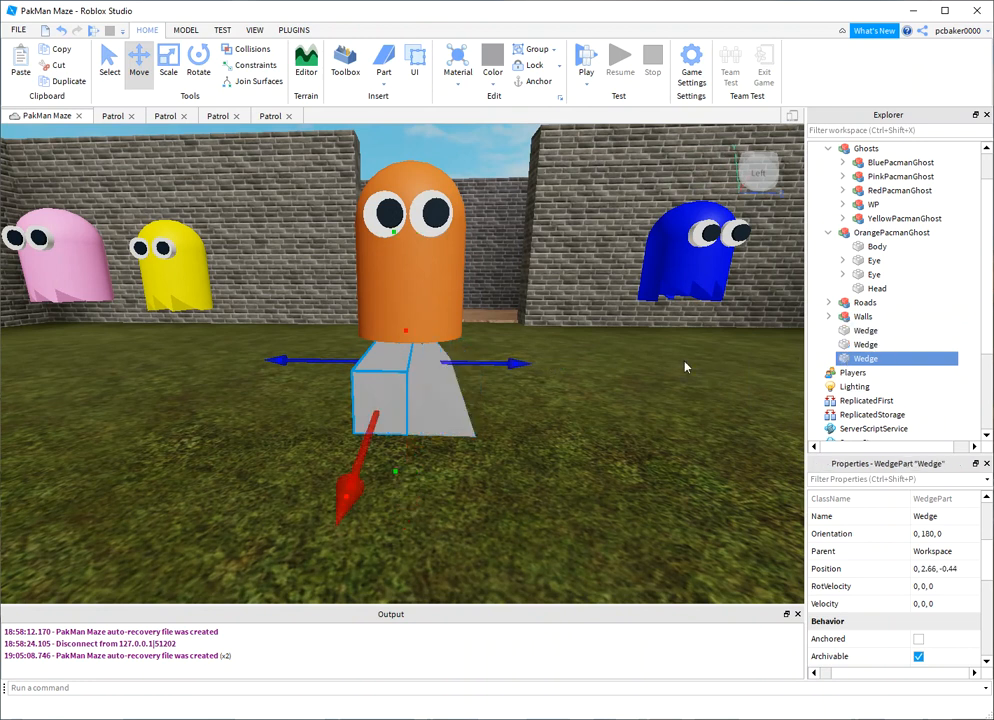
pyautogui.click(450, 390)
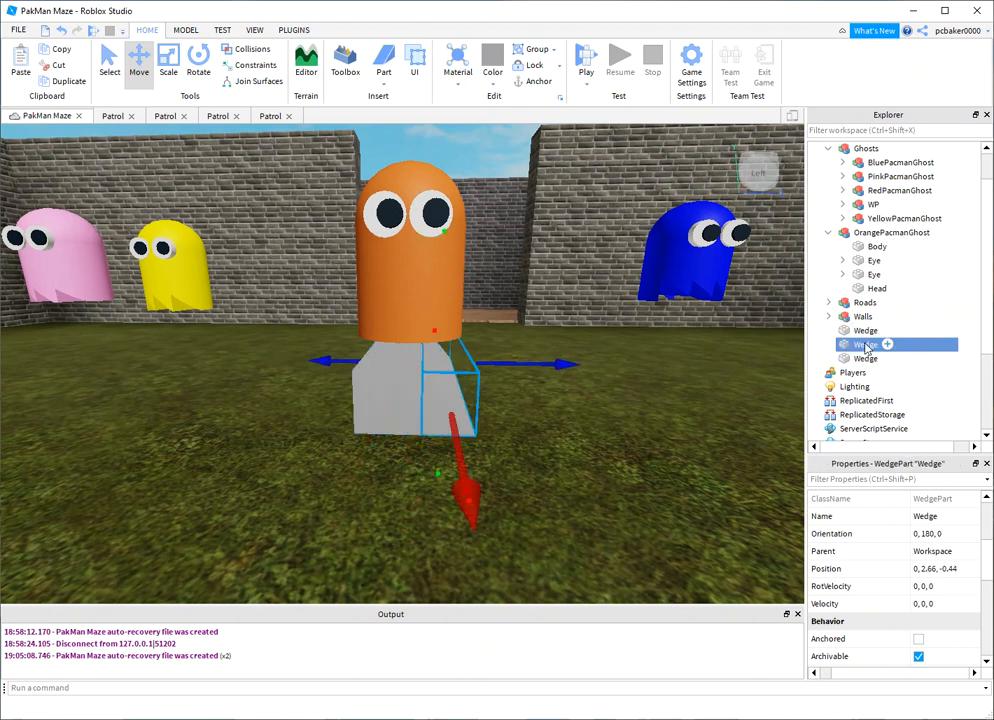
pyautogui.moveTo(557, 366); pyautogui.dragTo(564, 368)
pyautogui.click(844, 334)
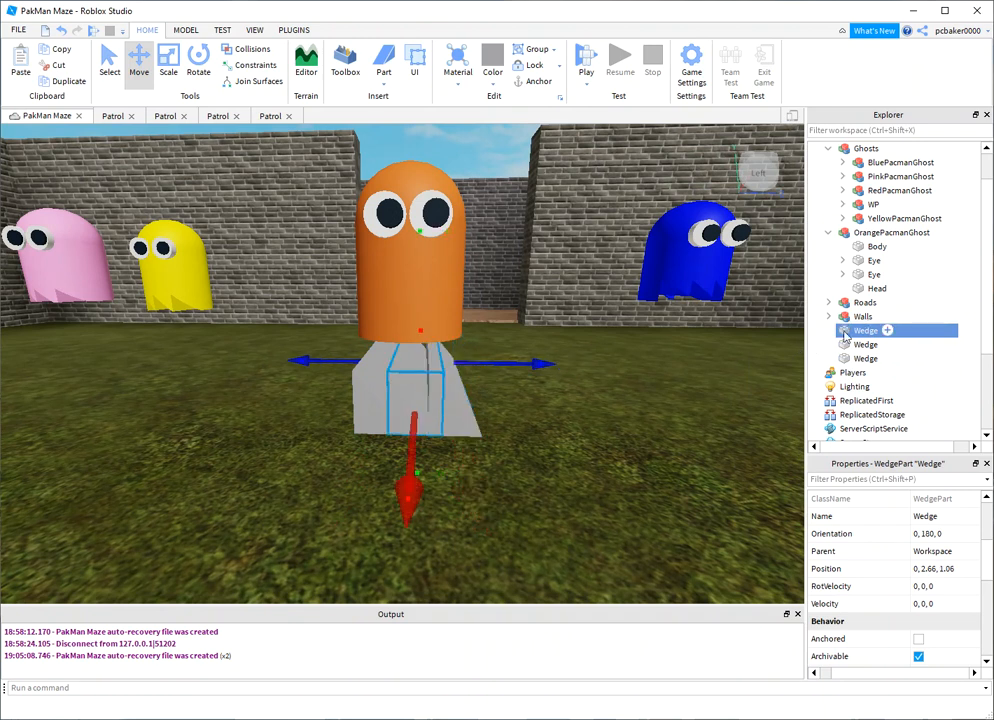
pyautogui.moveTo(551, 369); pyautogui.dragTo(551, 378)
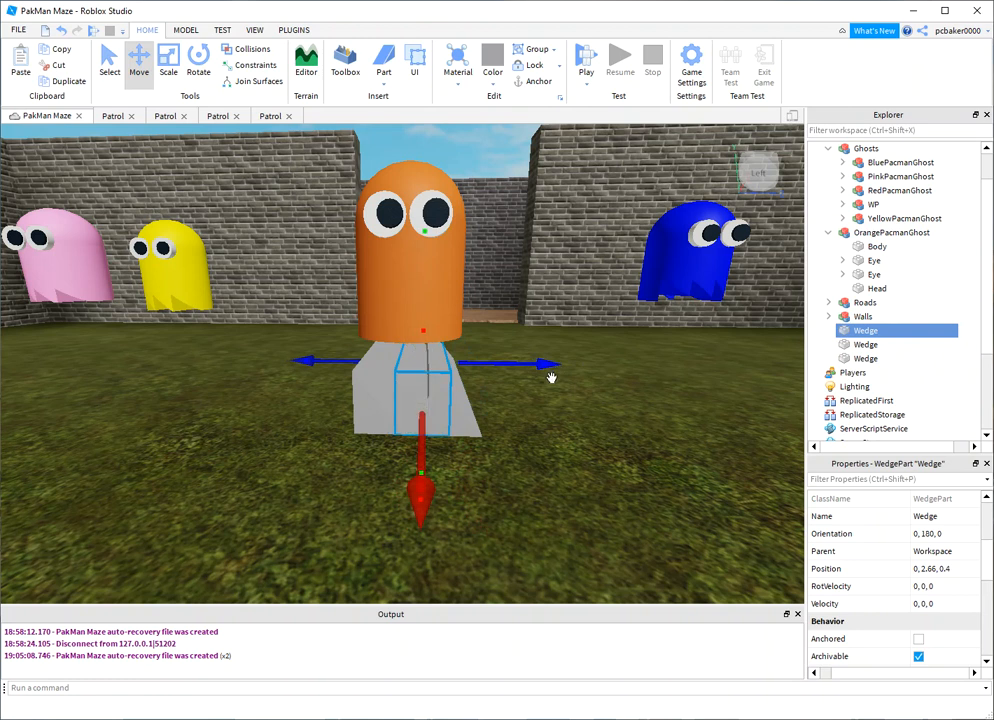
# - Turn all three Wedge parts into negative parts with Negate
pyautogui.keyDown('shift'); pyautogui.click(845, 360); pyautogui.keyUp('shift')
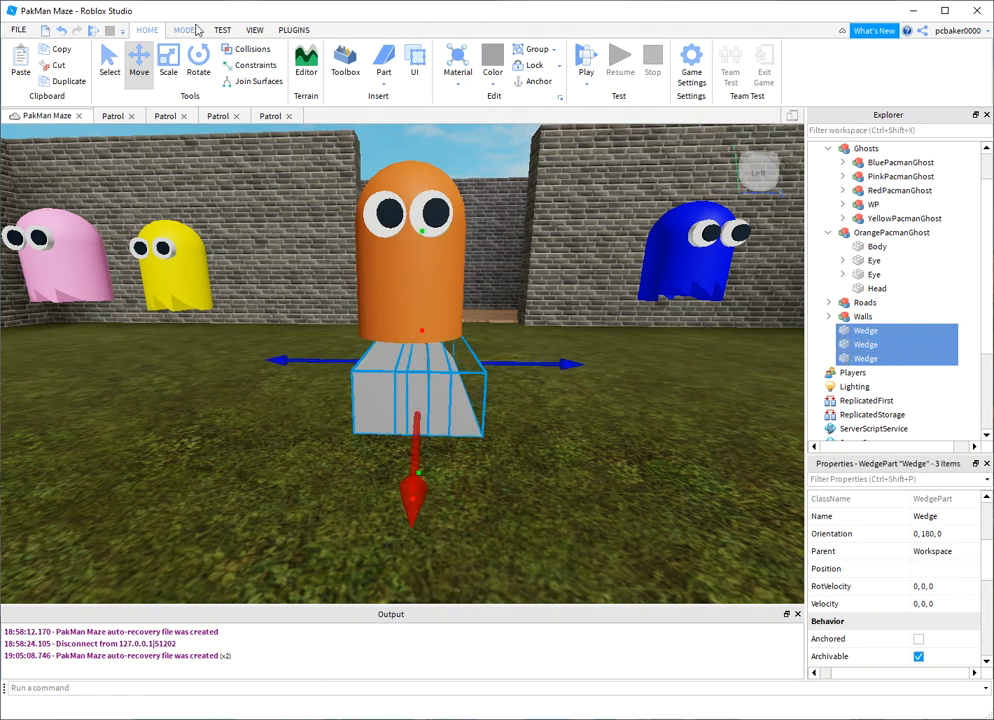
pyautogui.click(184, 29)
pyautogui.click(610, 62)
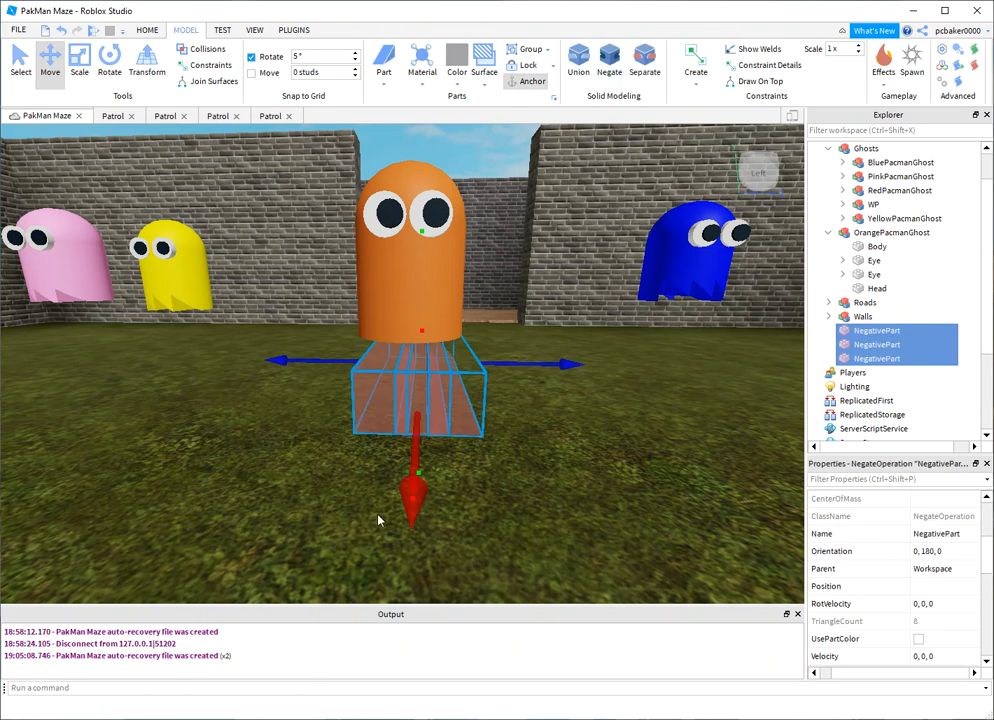
# - Raise the three negative parts into the lower edge of the orange ghost and add its Body to the selection
pyautogui.moveTo(523, 538); pyautogui.dragTo(519, 521, button='right')
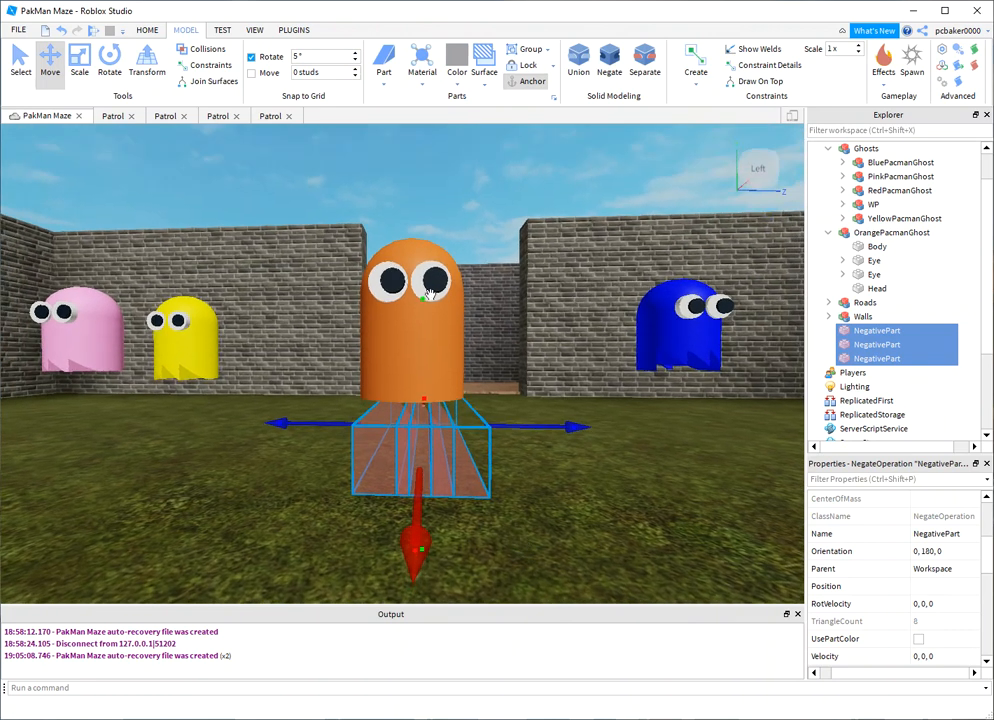
pyautogui.moveTo(422, 302); pyautogui.dragTo(426, 260)
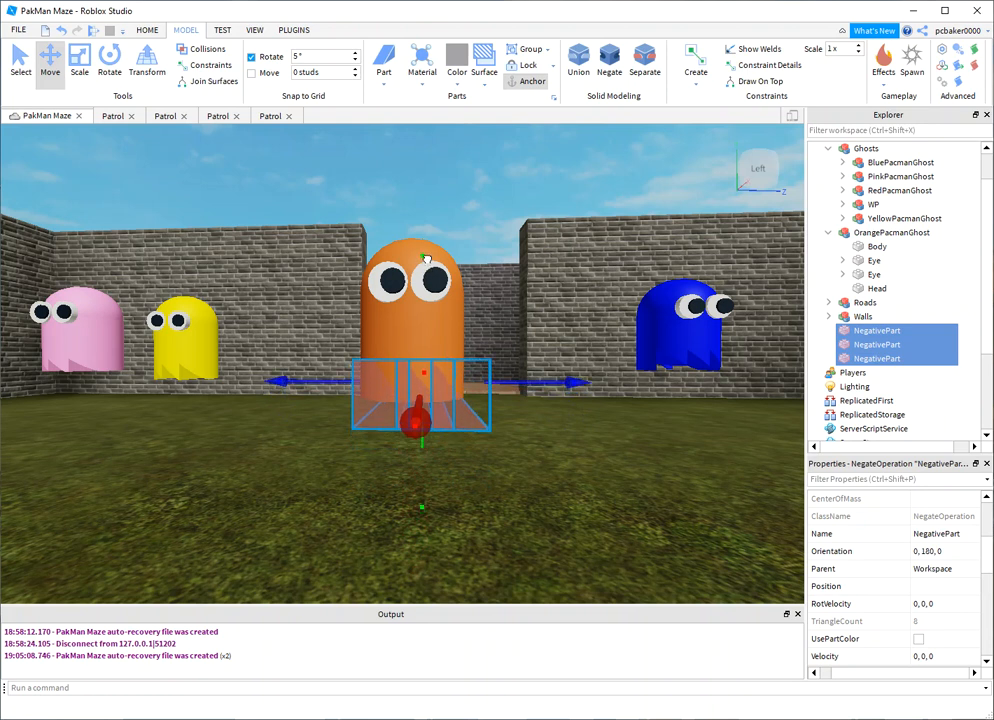
pyautogui.moveTo(519, 488); pyautogui.dragTo(520, 503, button='right')
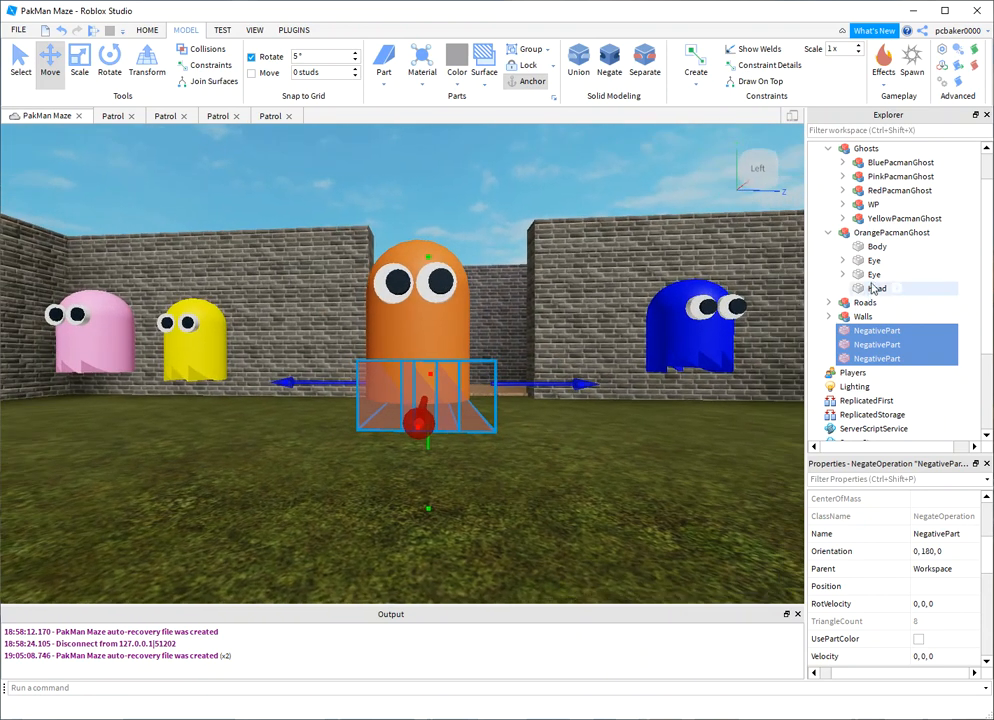
pyautogui.keyDown('ctrl'); pyautogui.click(874, 249); pyautogui.keyUp('ctrl')
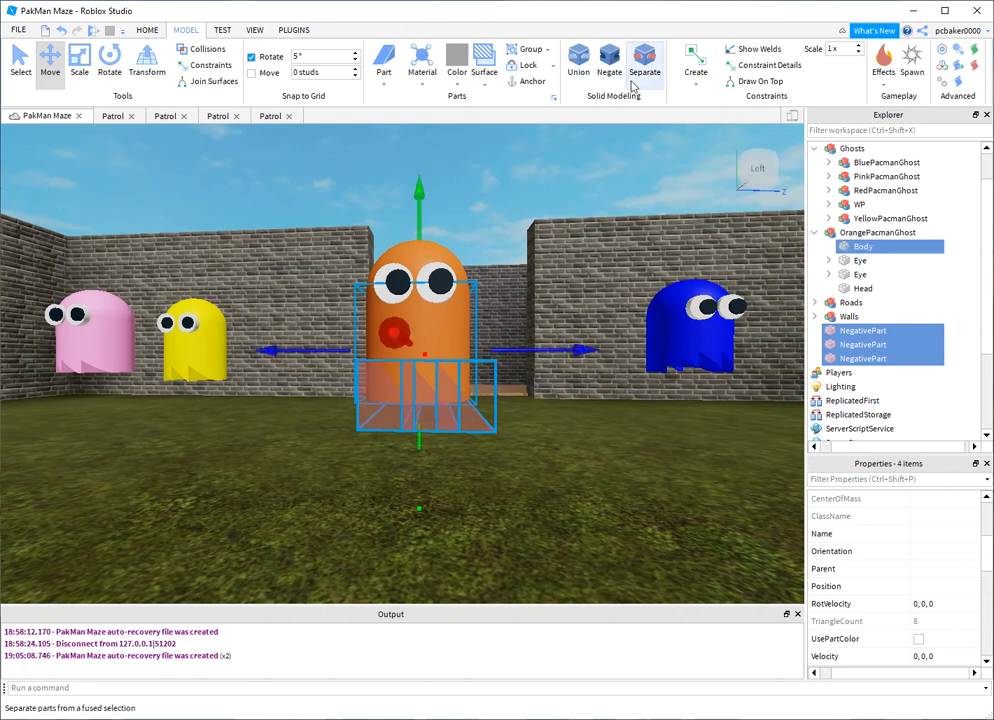
# - Try to union the orange ghost's Body with the three negative parts
pyautogui.click(579, 60)
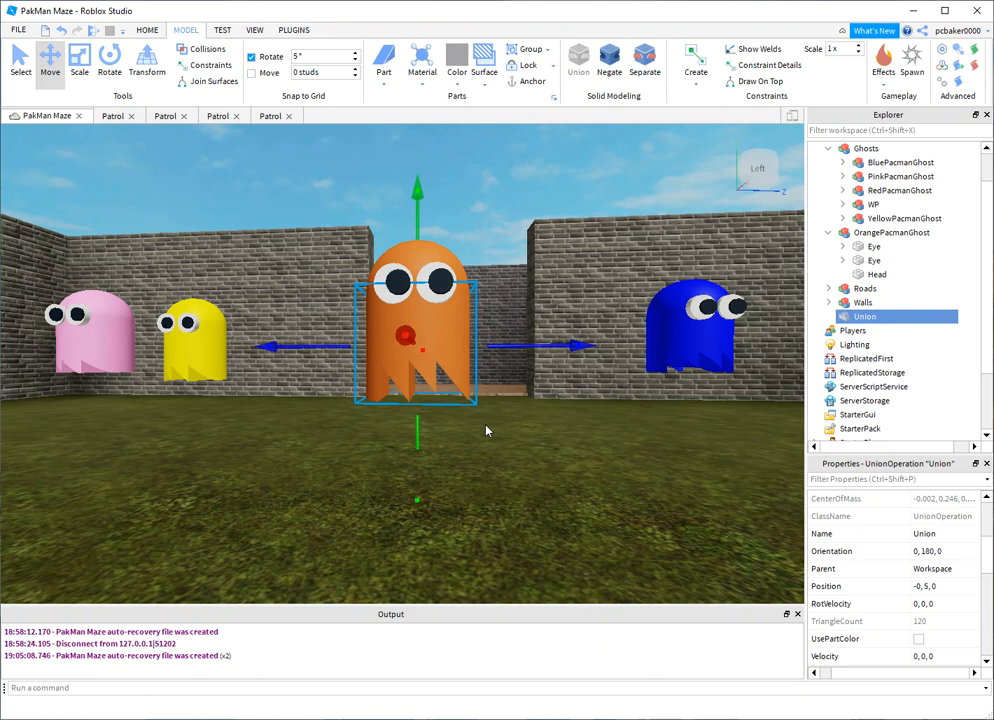
pyautogui.press('d')
pyautogui.moveTo(486, 426); pyautogui.dragTo(486, 427, button='right')
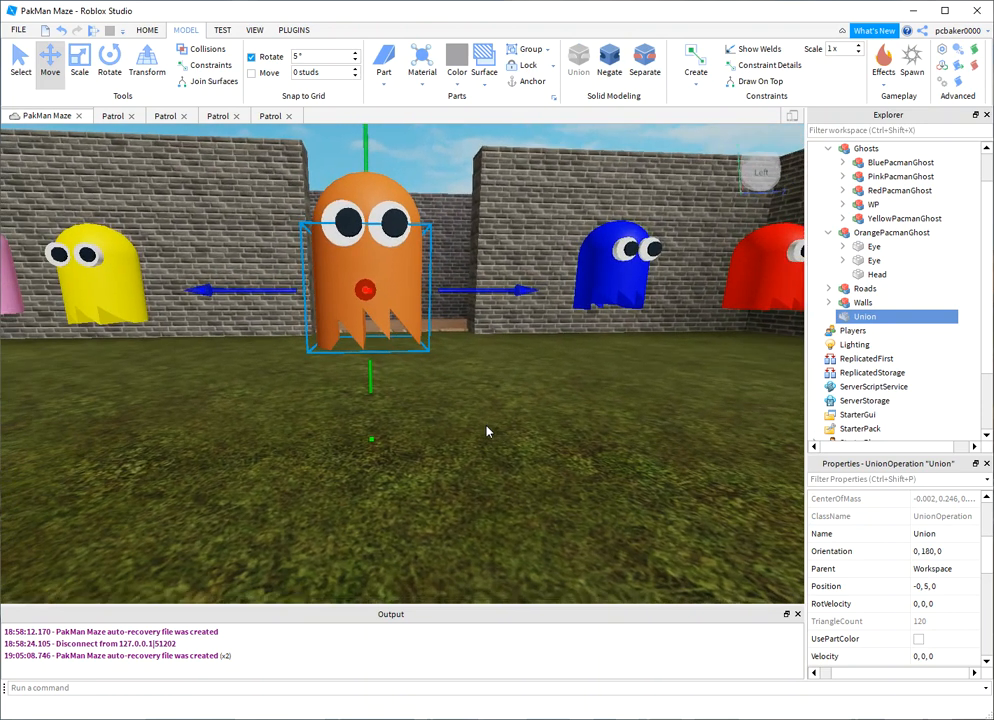
pyautogui.hotkey('ctrl', 'z')
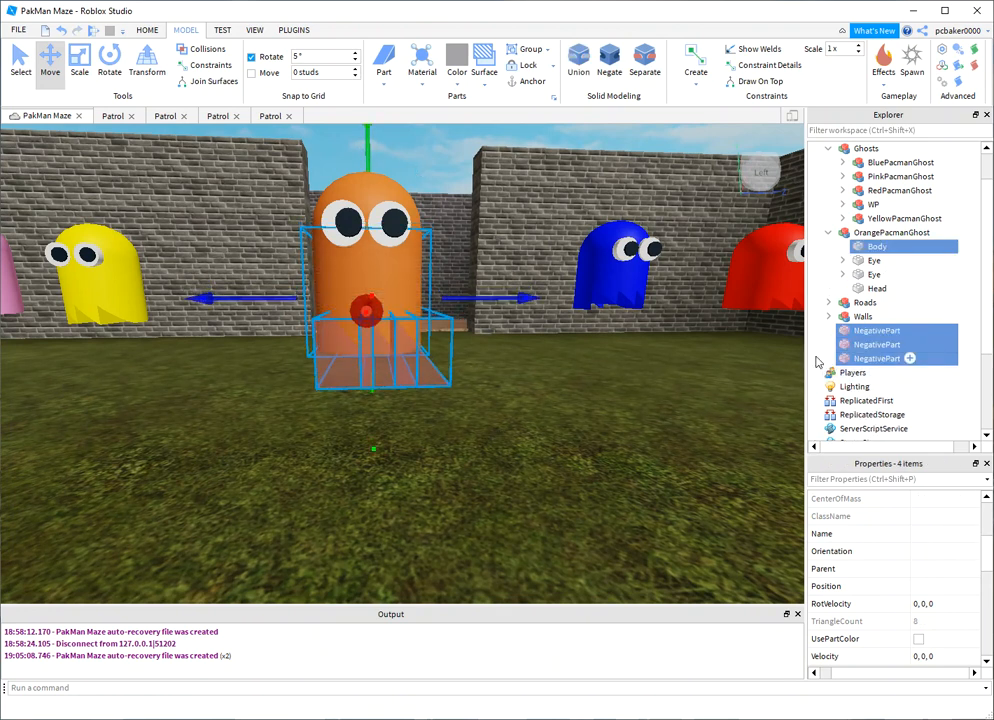
# - Union the selected Body and three negative parts to cut the jagged teeth into the orange ghost's lower edge
pyautogui.click(578, 62)
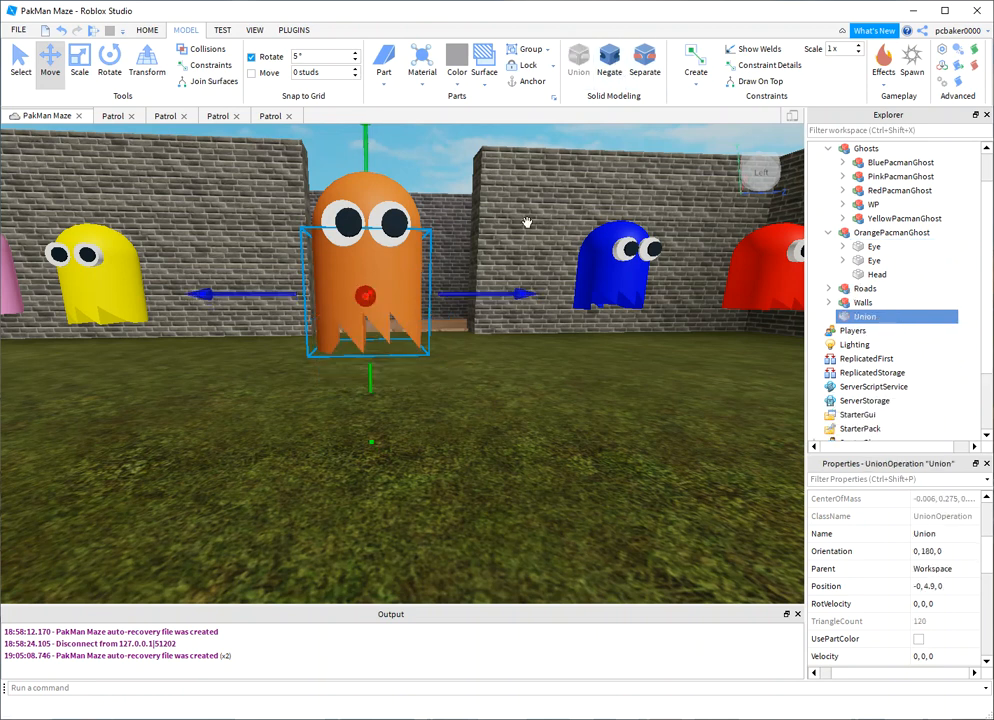
pyautogui.moveTo(531, 435); pyautogui.dragTo(531, 435, button='right')
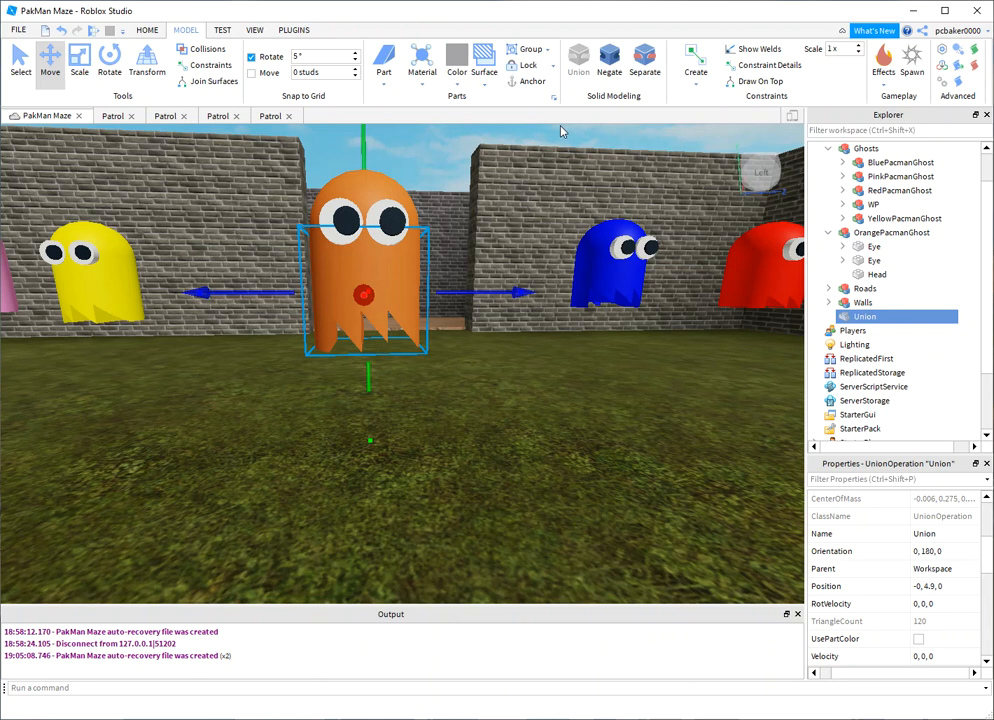
# - Rename the Union as Body and move it into the OrangePacmanGhost model
pyautogui.doubleClick(860, 317)
pyautogui.write('Body')
pyautogui.press('Return')
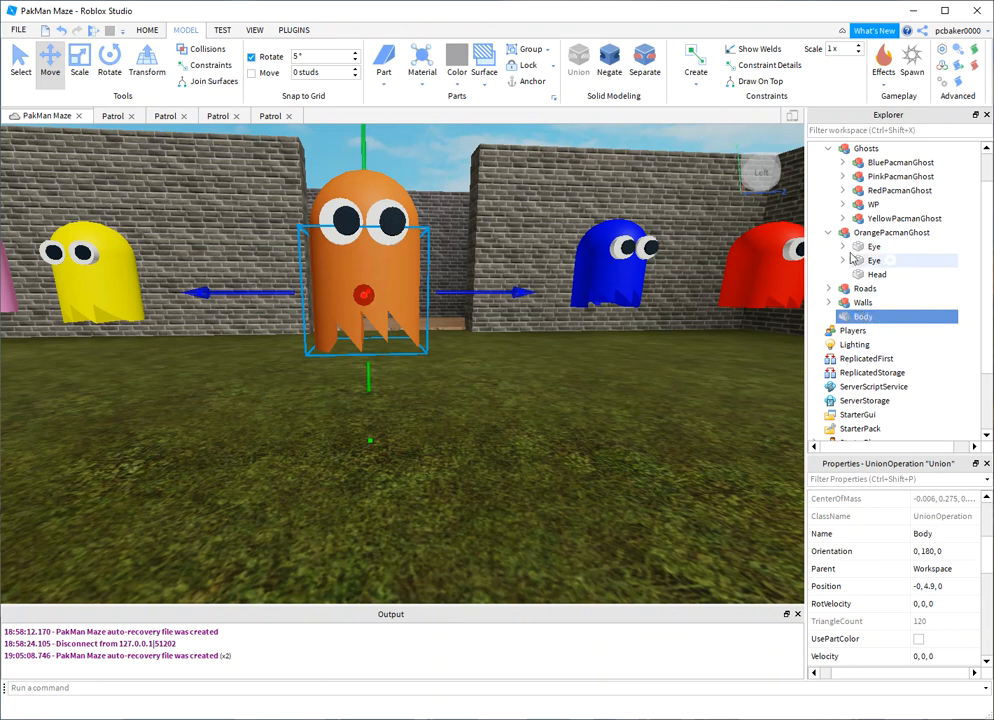
pyautogui.moveTo(855, 318); pyautogui.dragTo(846, 232)
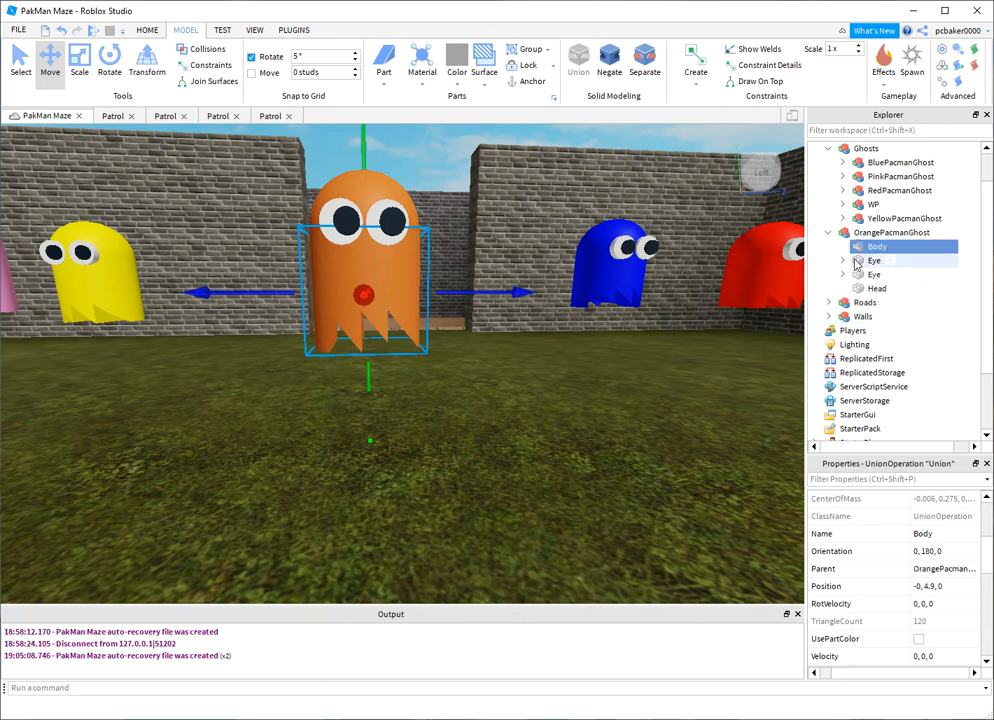
# - Add a WeldConstraint to the orange ghost's Body
pyautogui.click(895, 248)
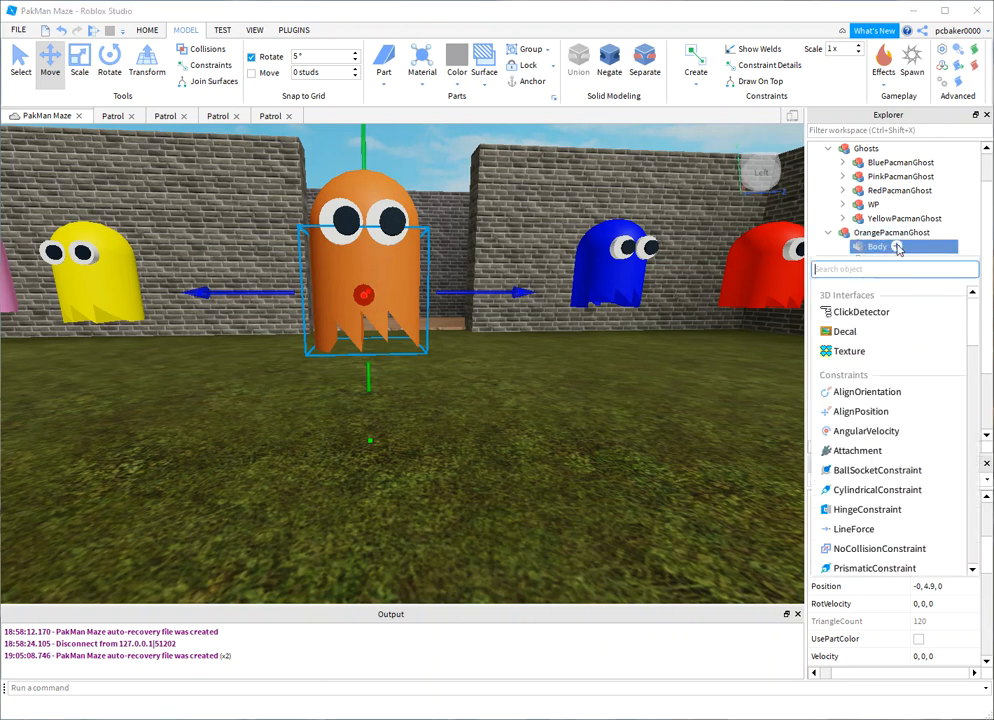
pyautogui.write('w')
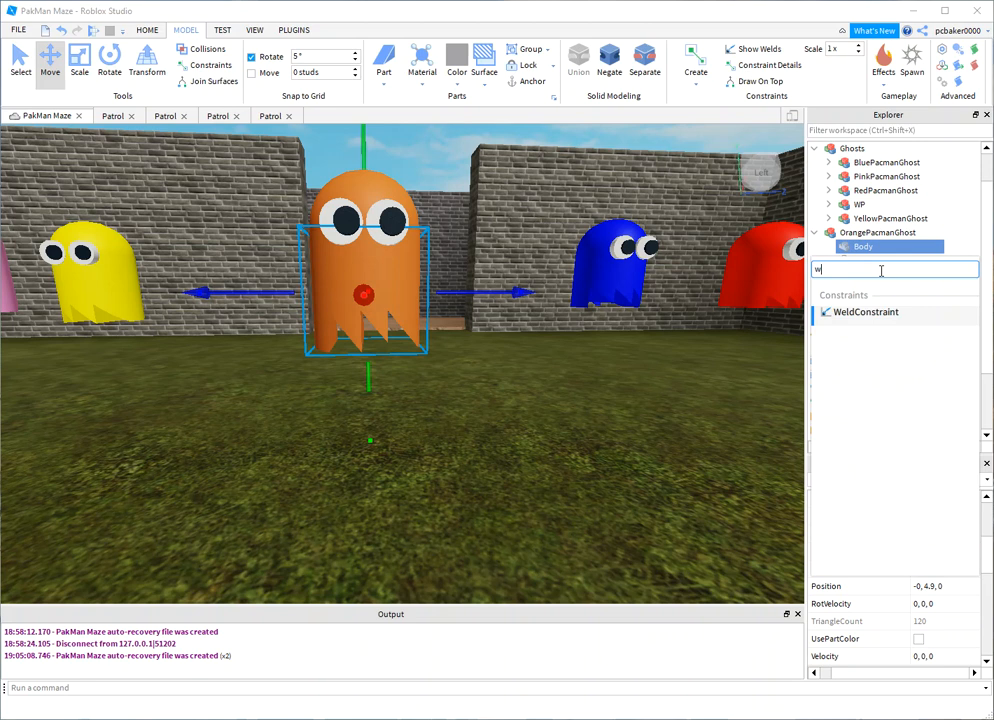
pyautogui.click(866, 312)
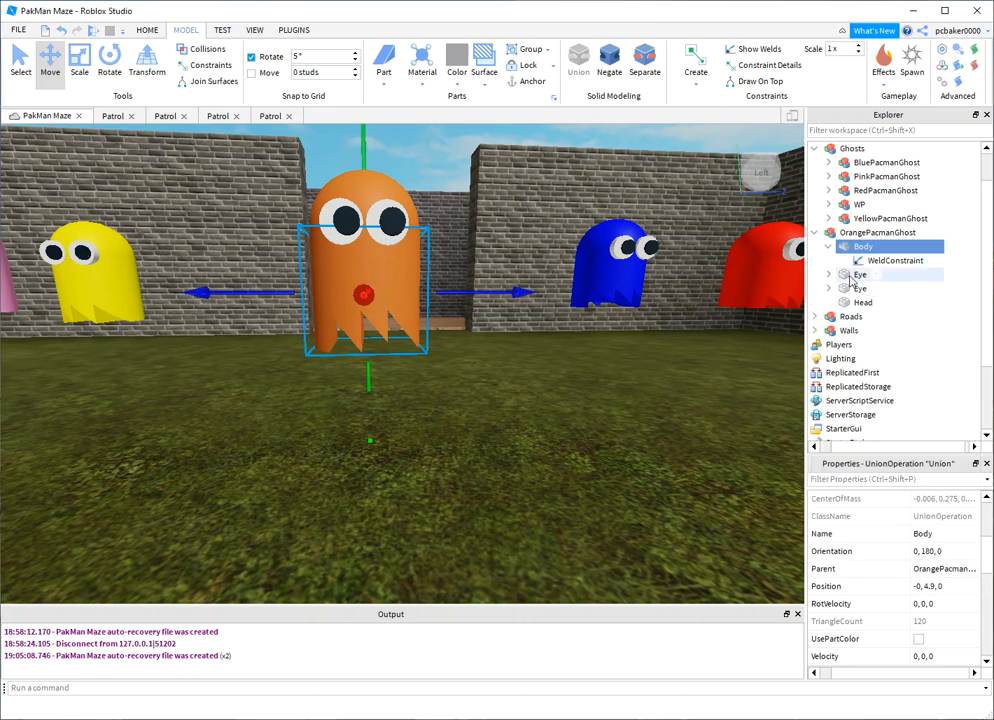
# - Add two WeldConstraints to the first Eye of the OrangePacmanGhost
pyautogui.click(829, 275)
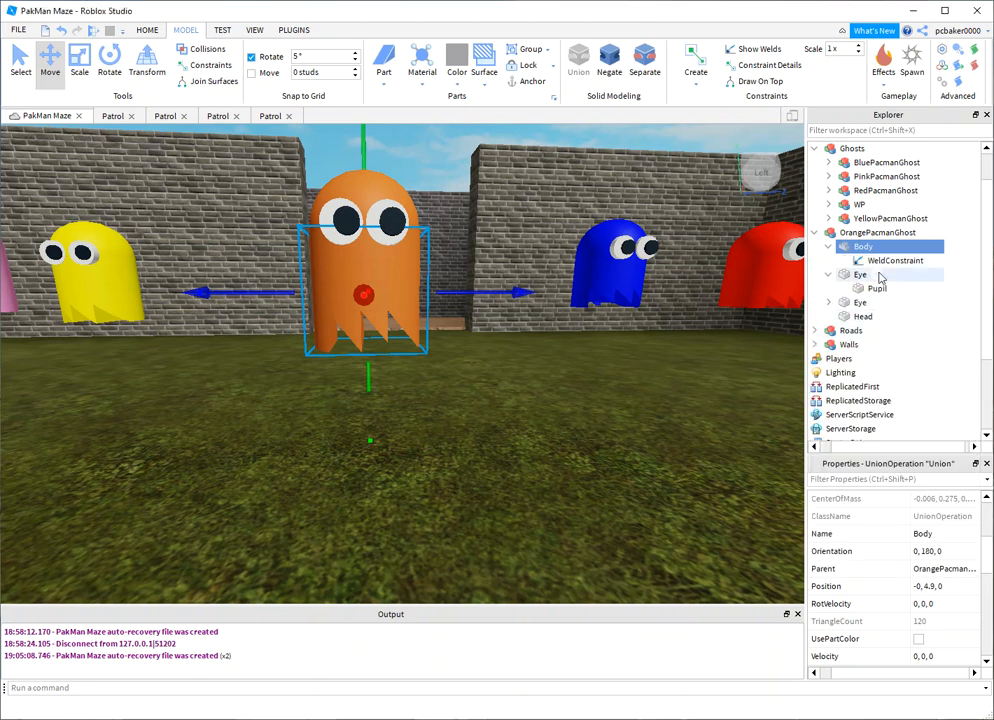
pyautogui.click(880, 276)
pyautogui.write('w')
pyautogui.click(866, 340)
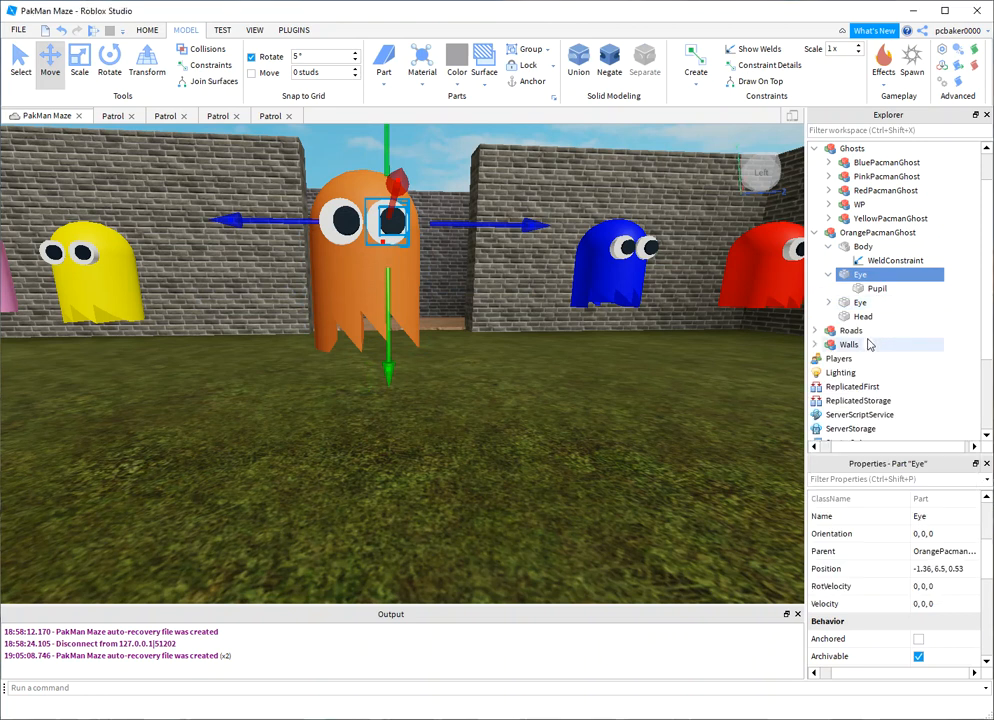
pyautogui.click(877, 275)
pyautogui.write('w')
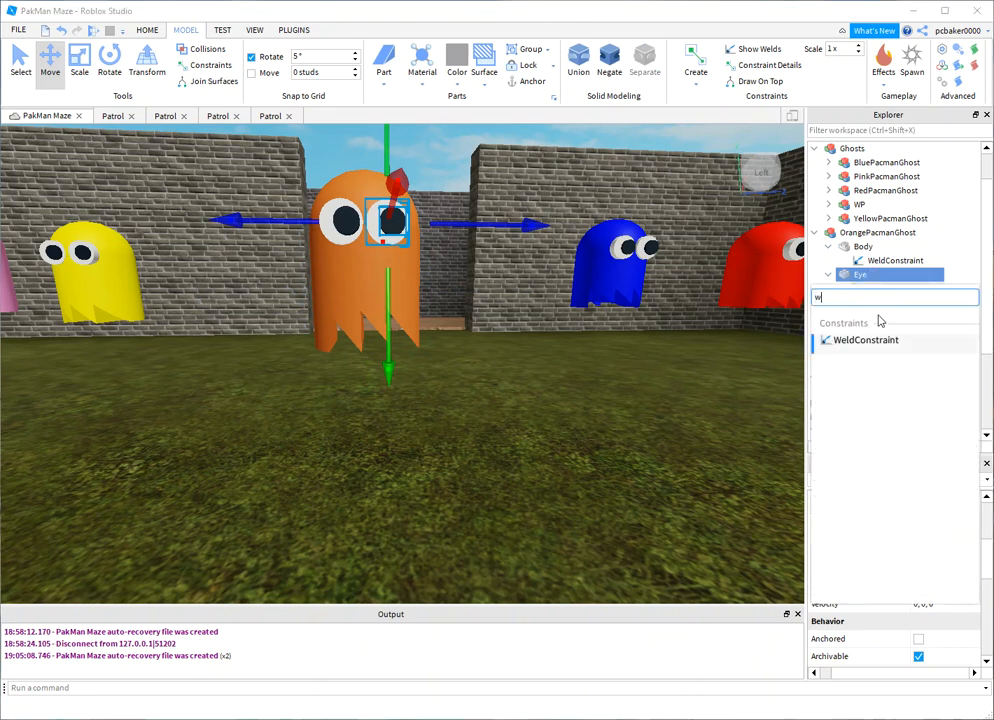
pyautogui.click(870, 342)
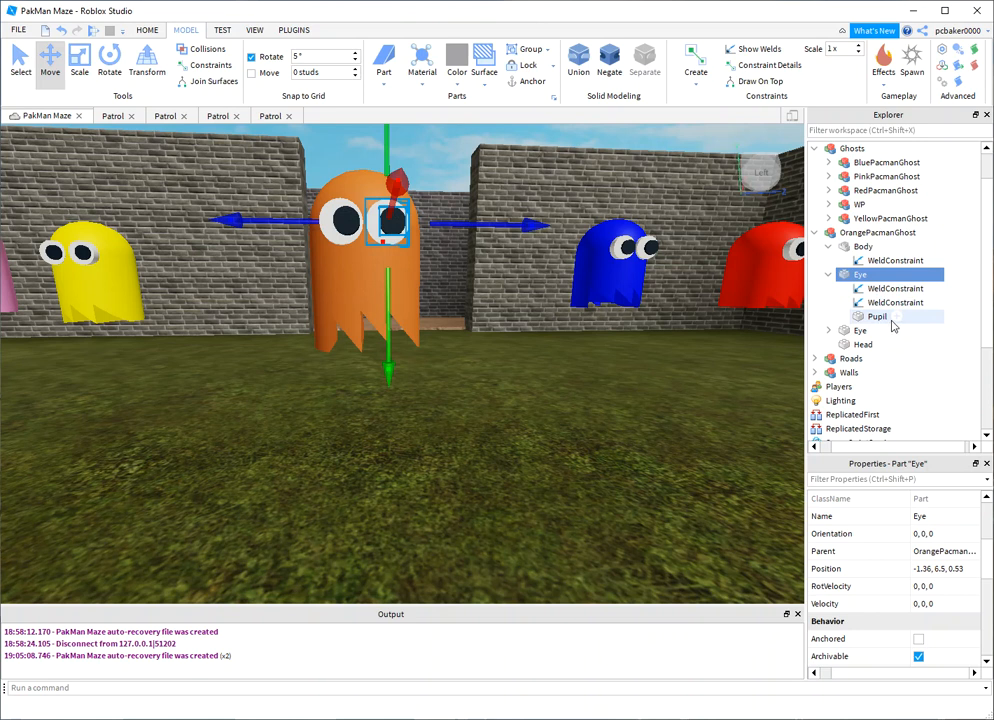
pyautogui.click(898, 317)
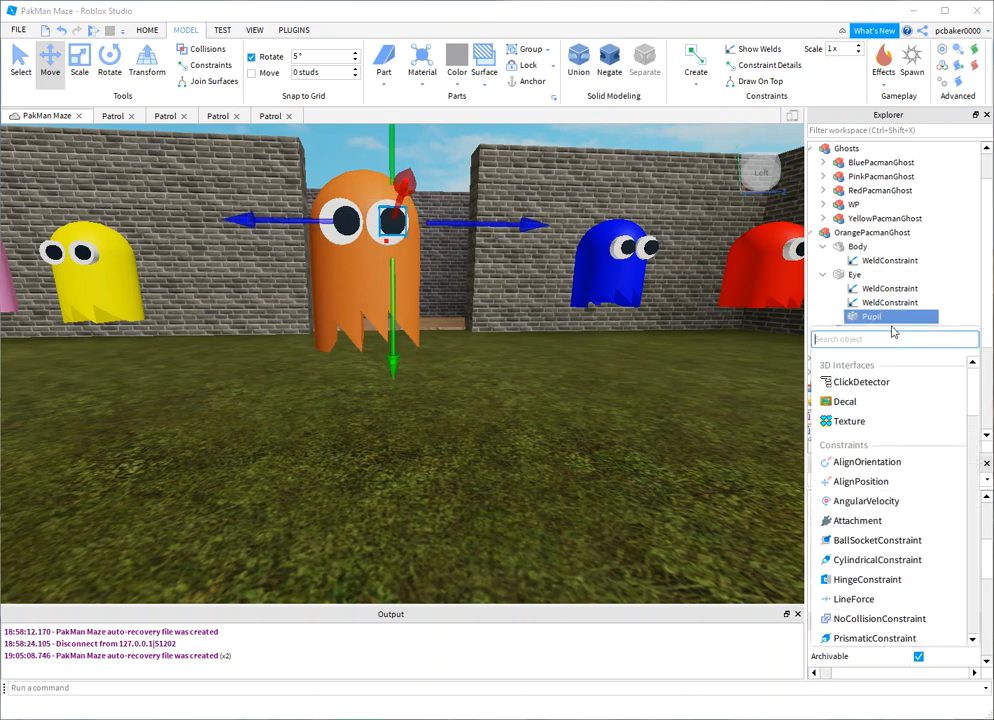
pyautogui.click(856, 317)
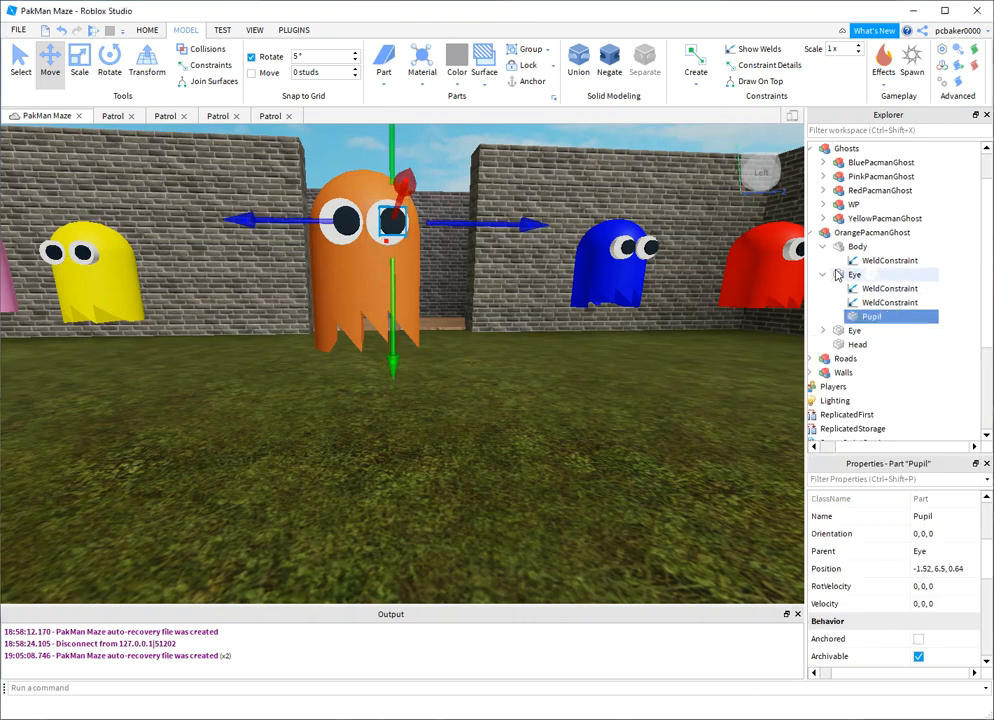
pyautogui.click(858, 274)
# - Add a WeldConstraint to the second Eye of the OrangePacmanGhost
pyautogui.click(843, 331)
pyautogui.click(876, 330)
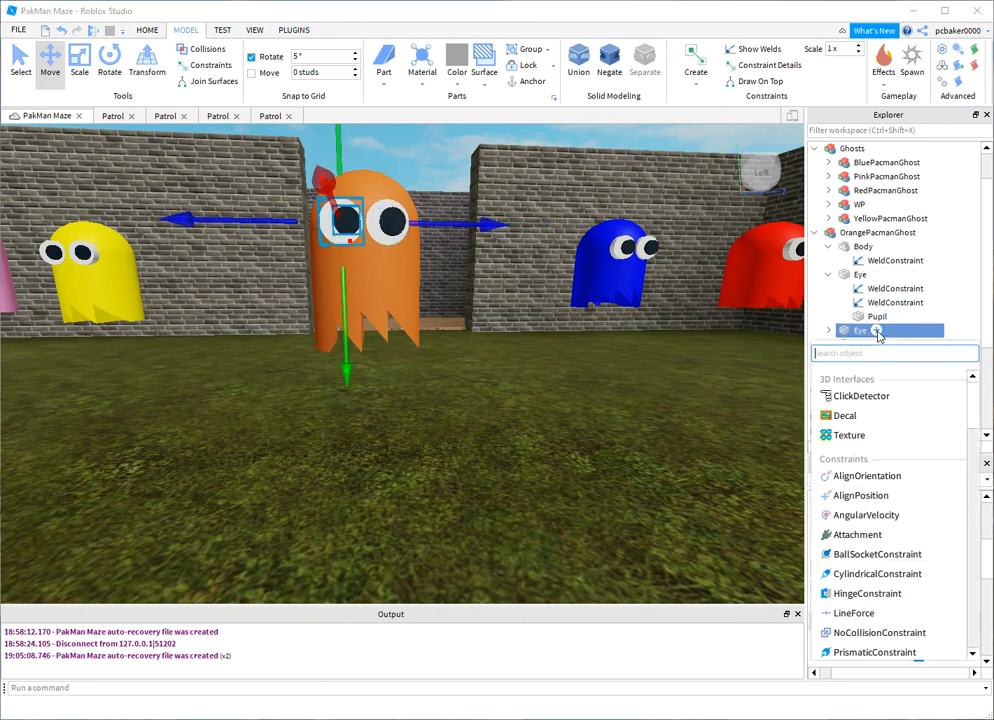
pyautogui.write('w')
pyautogui.click(855, 398)
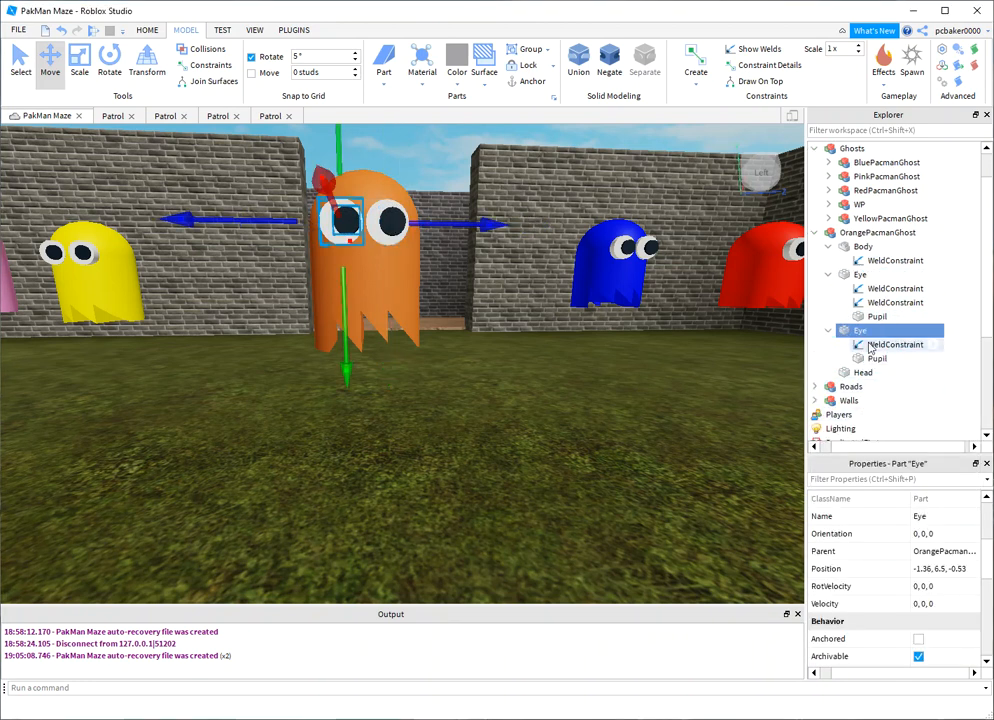
# - Add another WeldConstraint to the second Eye of the OrangePacmanGhost
pyautogui.click(878, 332)
pyautogui.write('w')
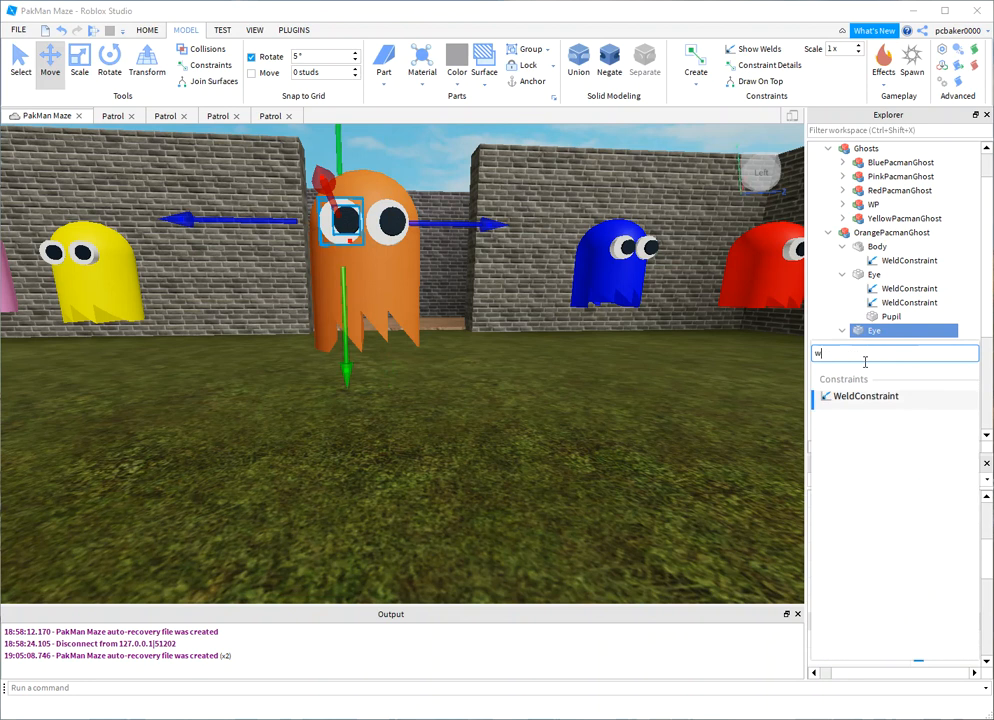
pyautogui.click(862, 398)
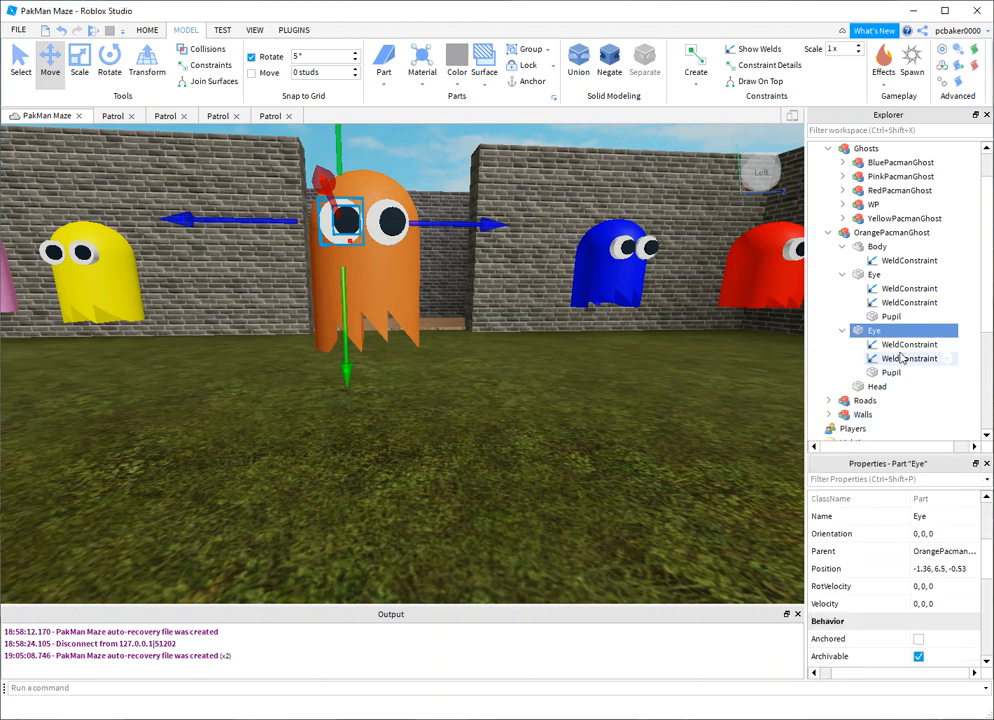
# - Set the Body's WeldConstraint to join Body as Part0 and Head as Part1
pyautogui.click(895, 261)
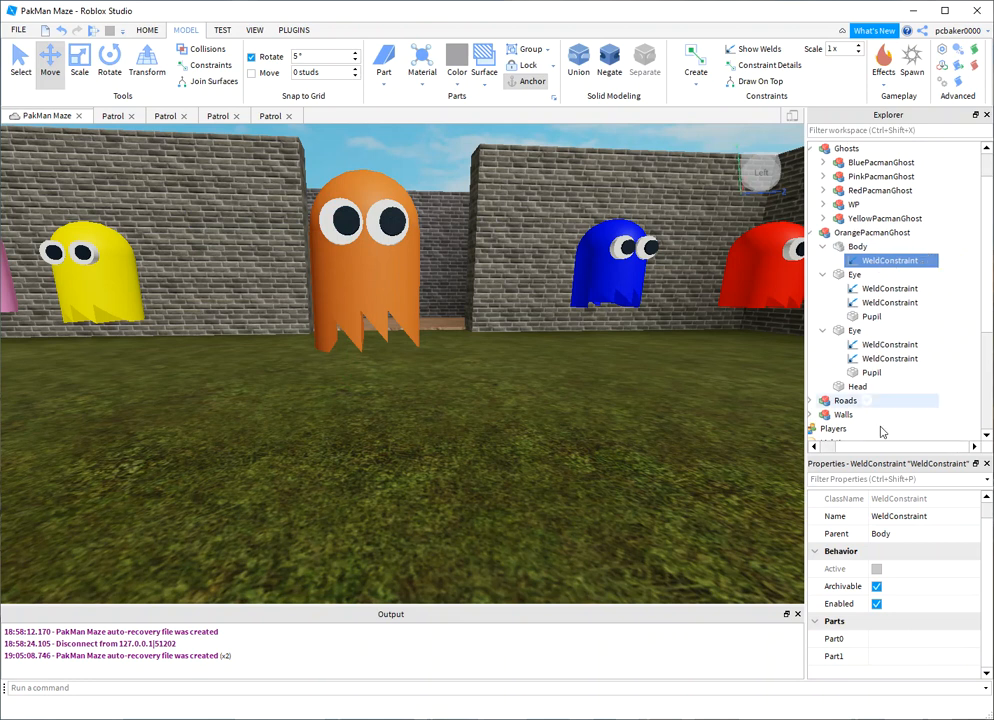
pyautogui.click(897, 638)
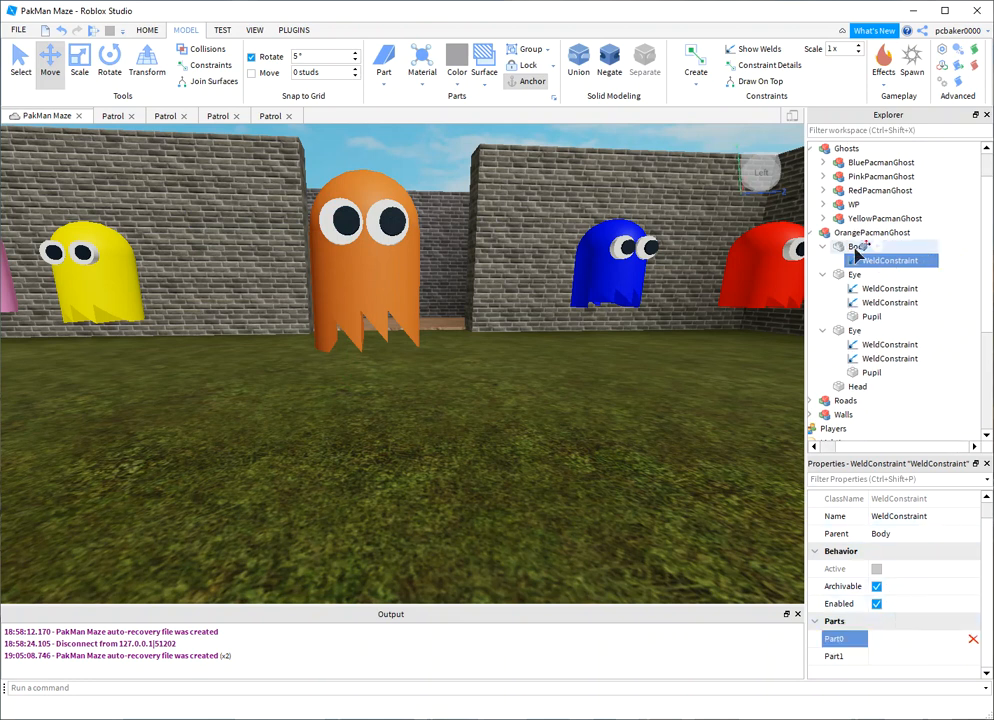
pyautogui.click(858, 246)
pyautogui.click(884, 658)
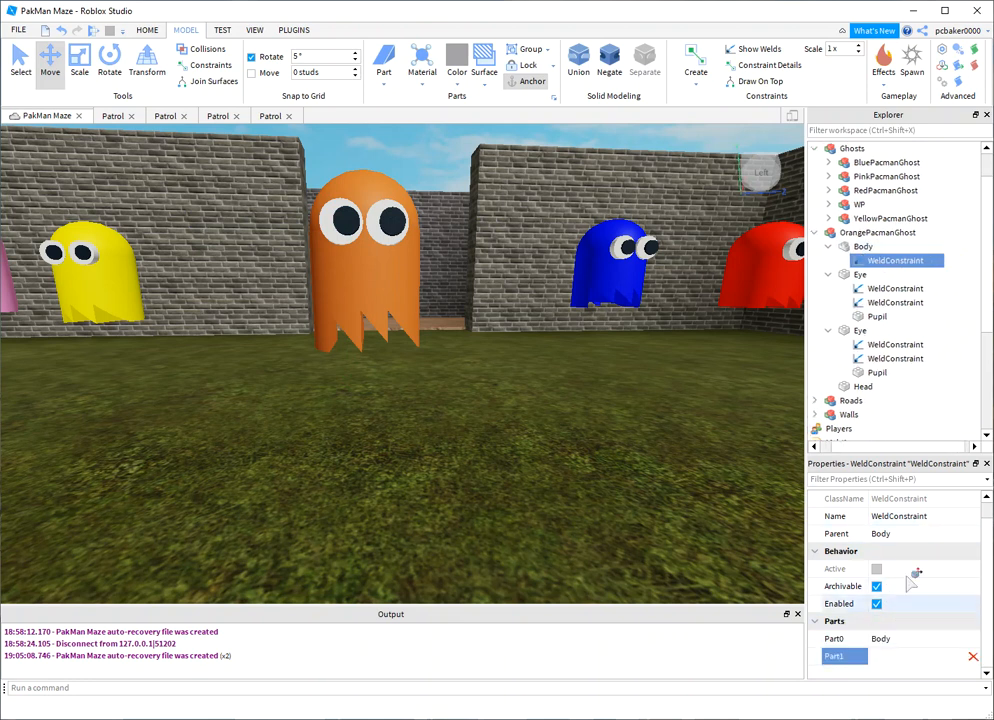
pyautogui.click(858, 388)
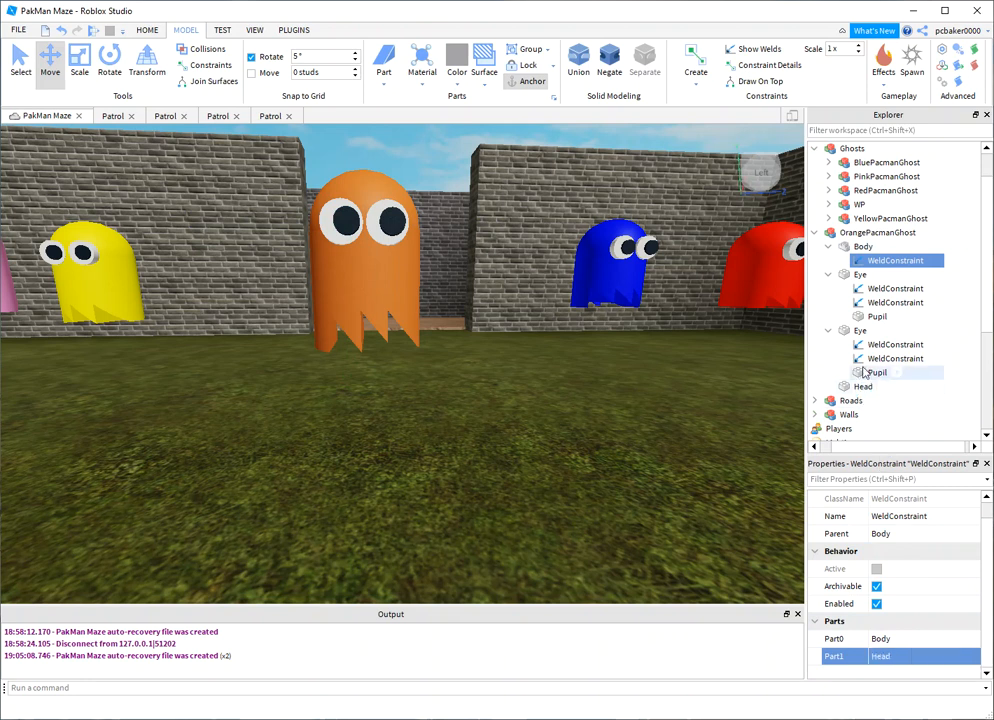
# - Set the first Eye's first WeldConstraint to join that Eye as Part0 and its Pupil as Part1
pyautogui.click(878, 288)
pyautogui.click(897, 643)
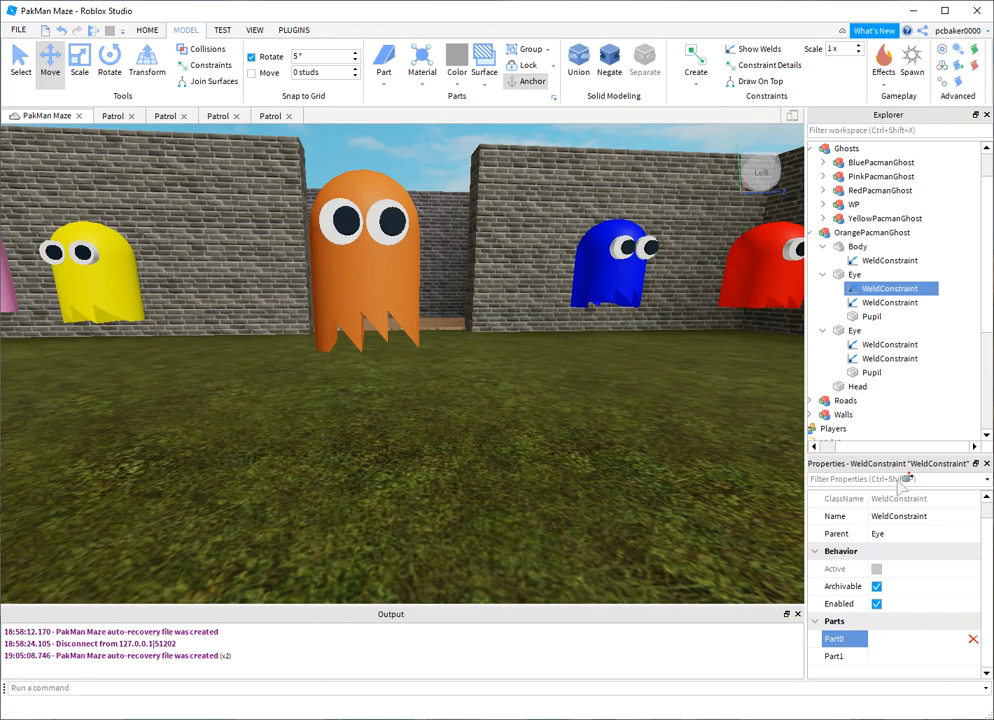
pyautogui.click(852, 274)
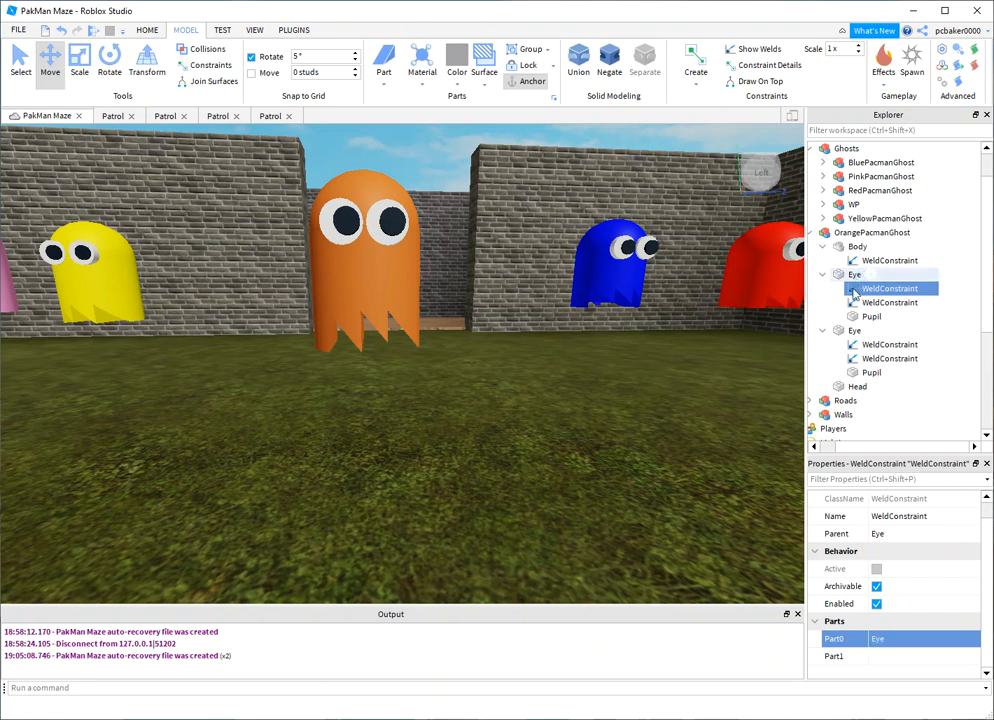
pyautogui.click(905, 657)
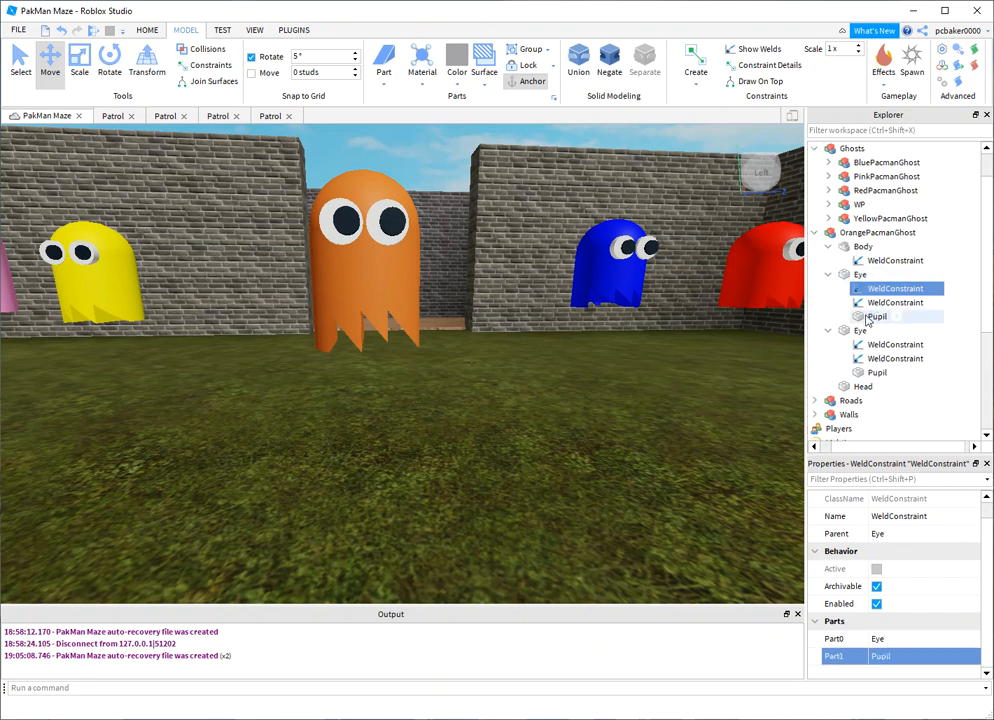
pyautogui.click(870, 316)
# - Set the first Eye's second WeldConstraint to join that Eye as Part0 and Head as Part1
pyautogui.click(880, 303)
pyautogui.click(897, 640)
pyautogui.click(856, 276)
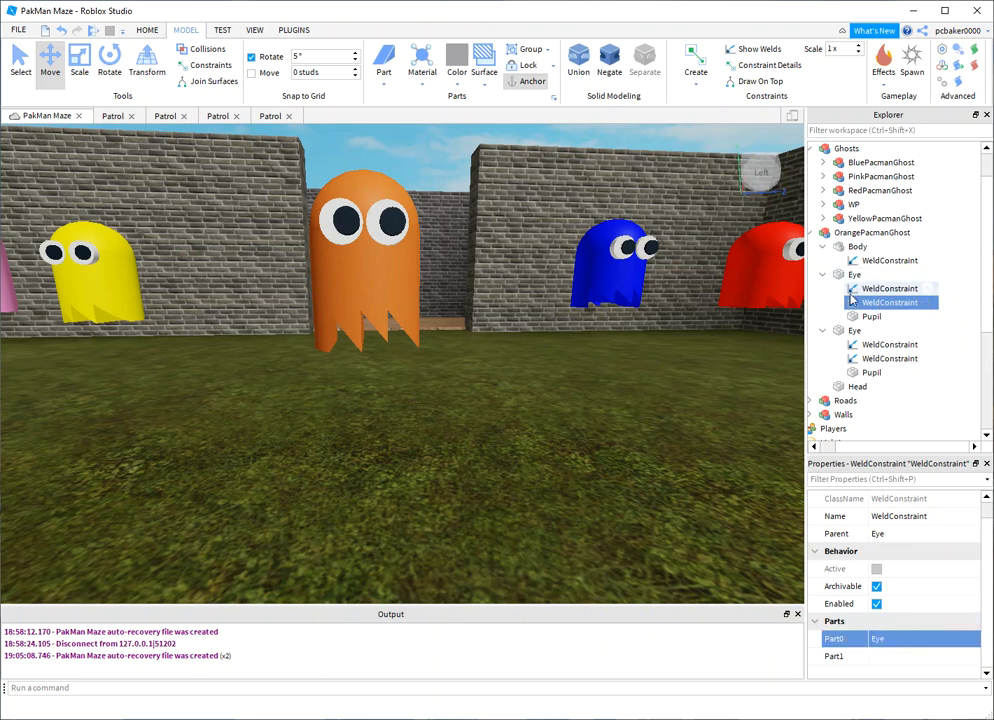
pyautogui.click(895, 657)
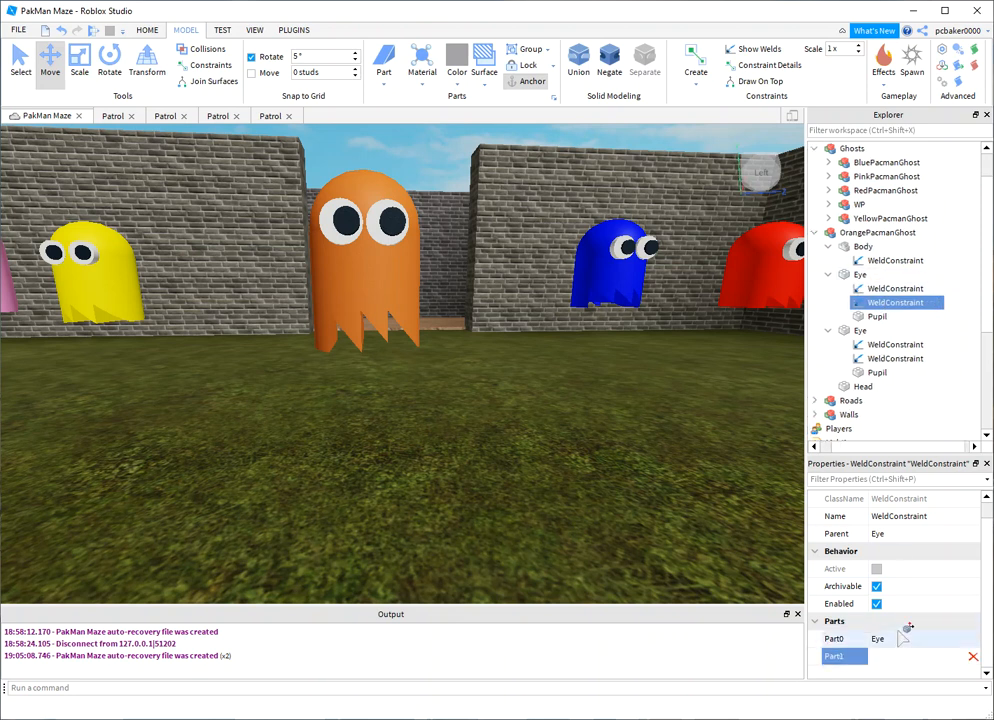
pyautogui.click(860, 386)
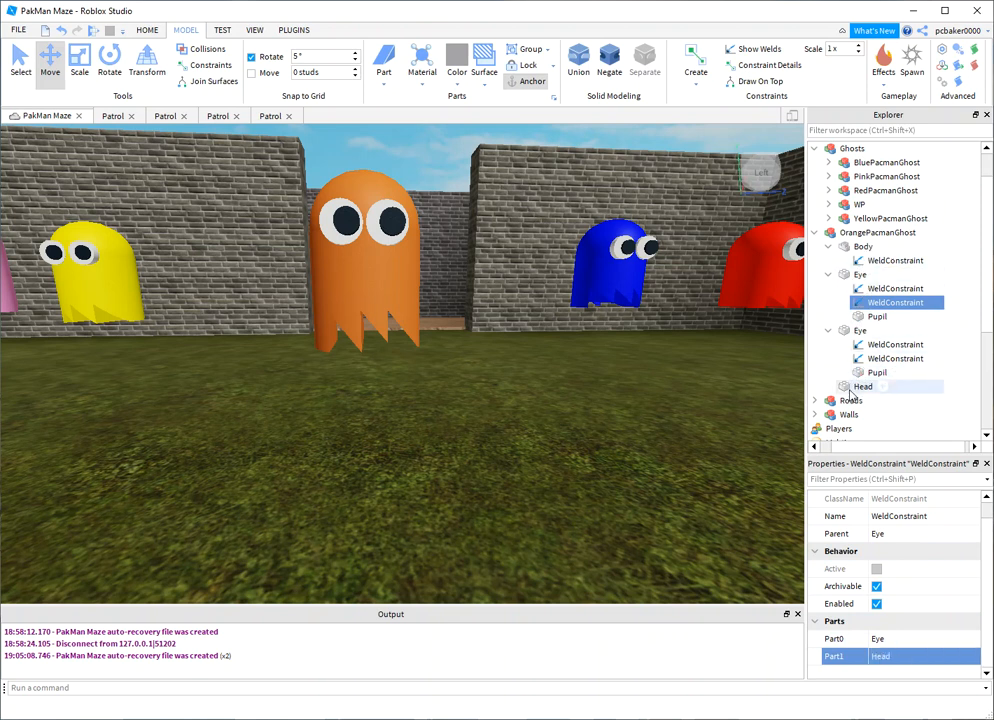
# - Set the second Eye's first WeldConstraint to join that Eye as Part0 and its Pupil as Part1
pyautogui.click(882, 344)
pyautogui.click(900, 638)
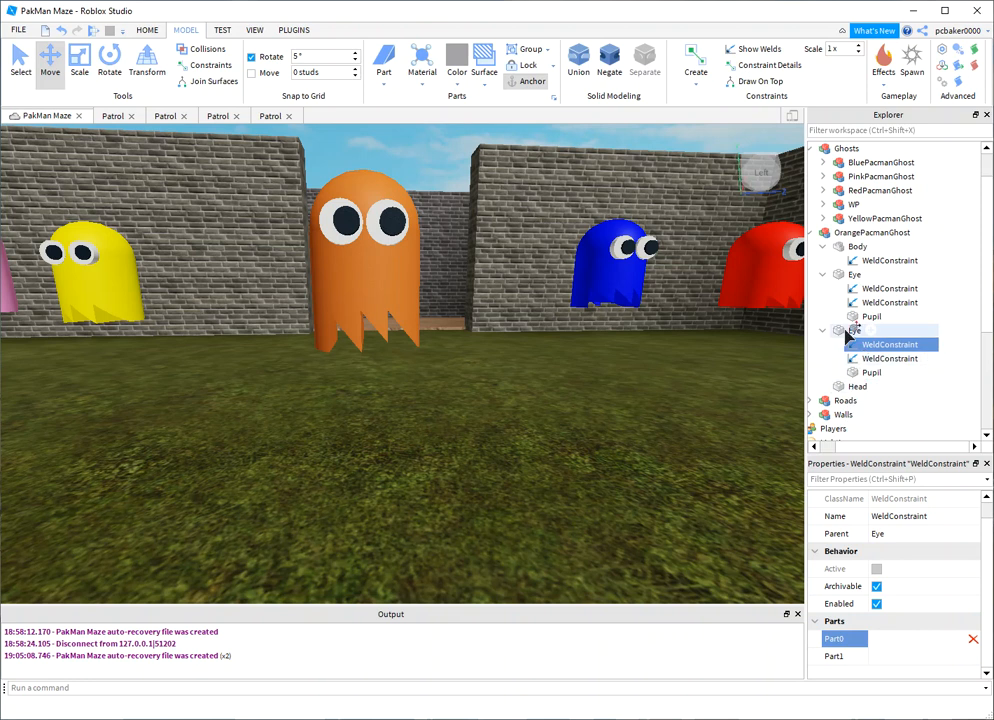
pyautogui.click(855, 330)
pyautogui.click(835, 656)
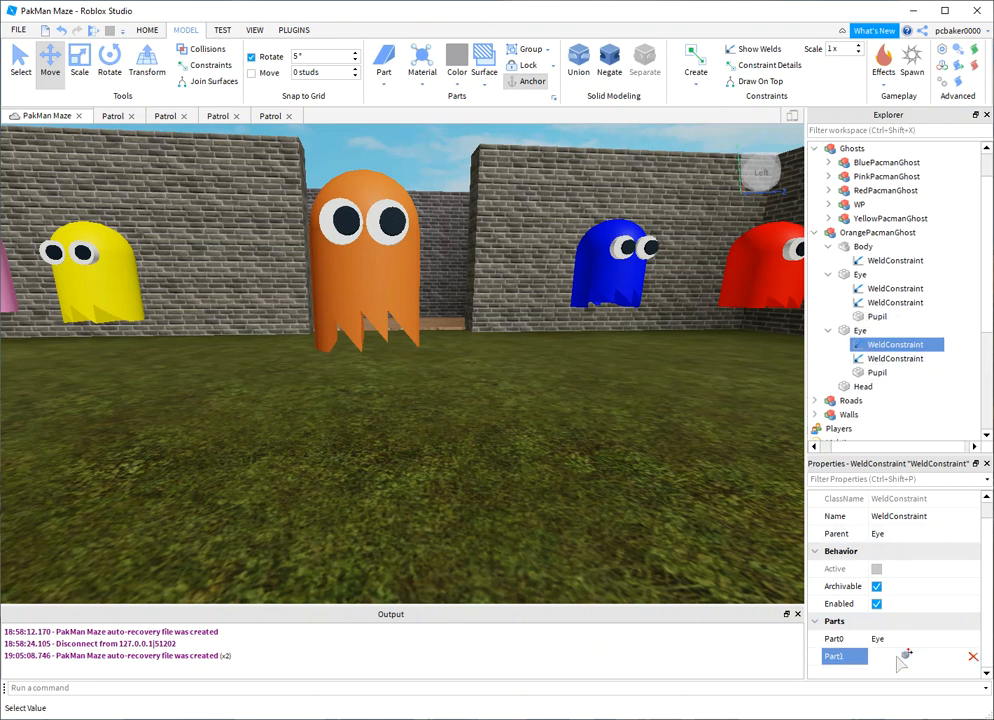
pyautogui.click(868, 373)
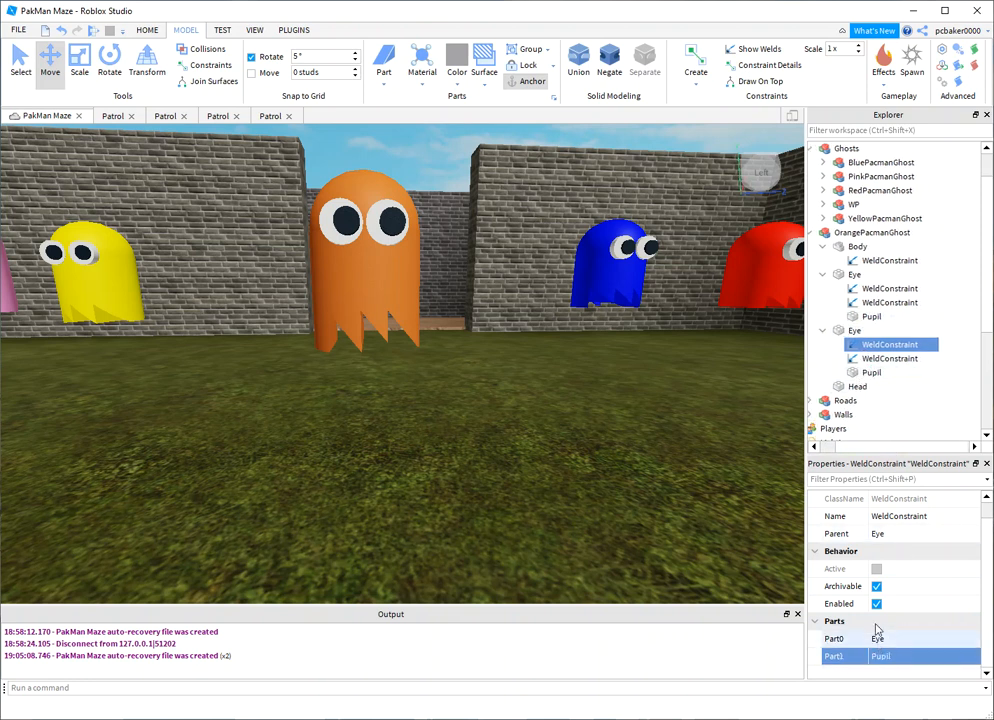
# - Set the second Eye's second WeldConstraint to join that Eye as Part0 and Head as Part1
pyautogui.click(889, 358)
pyautogui.click(882, 640)
pyautogui.click(855, 330)
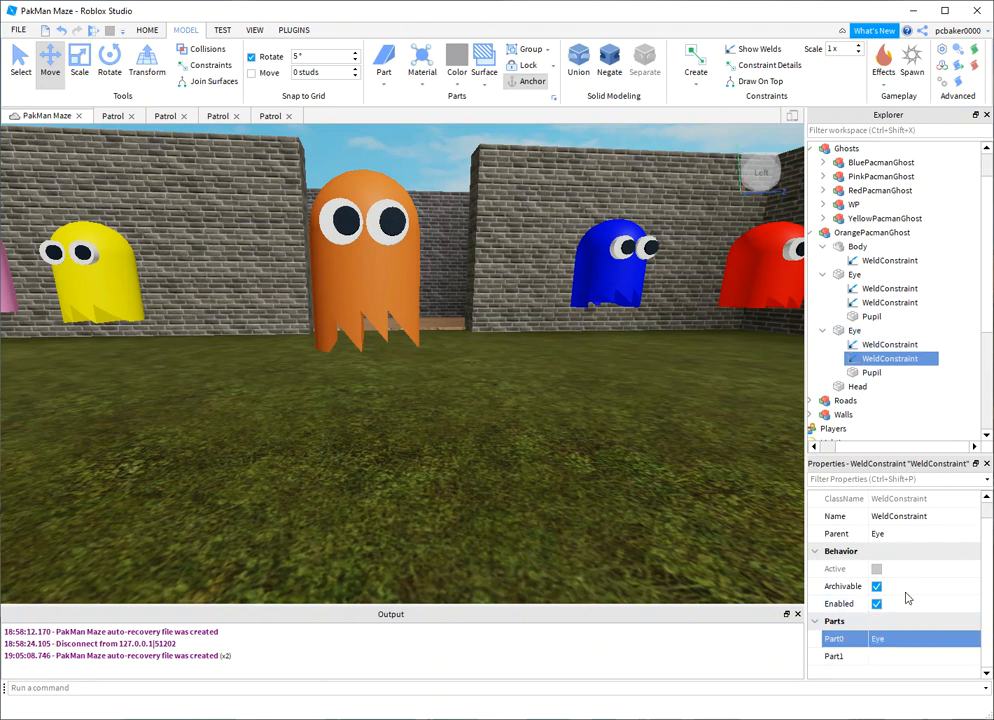
pyautogui.click(886, 657)
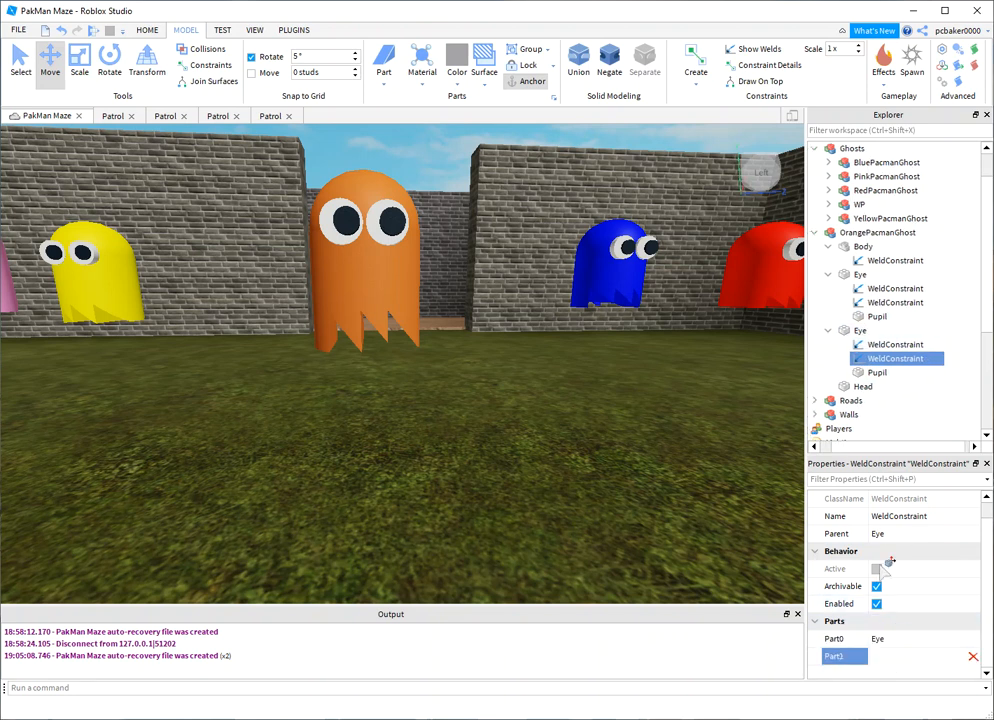
pyautogui.click(862, 388)
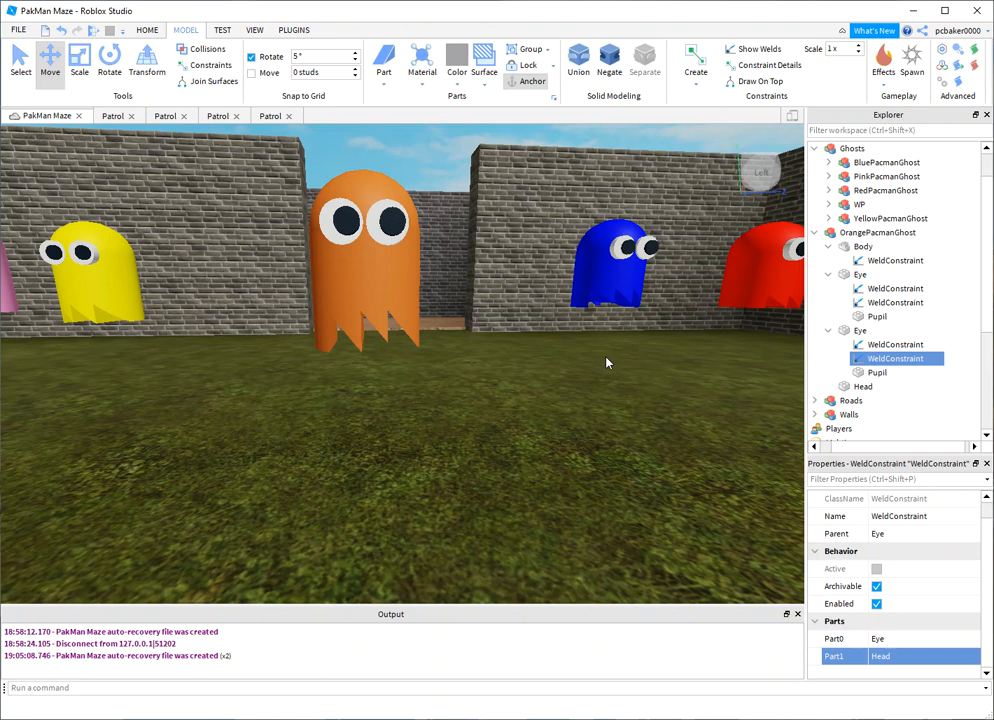
# - Move the OrangePacmanGhost model into the Ghosts model and expand it to list its parts
pyautogui.click(816, 233)
pyautogui.moveTo(830, 235); pyautogui.dragTo(850, 176)
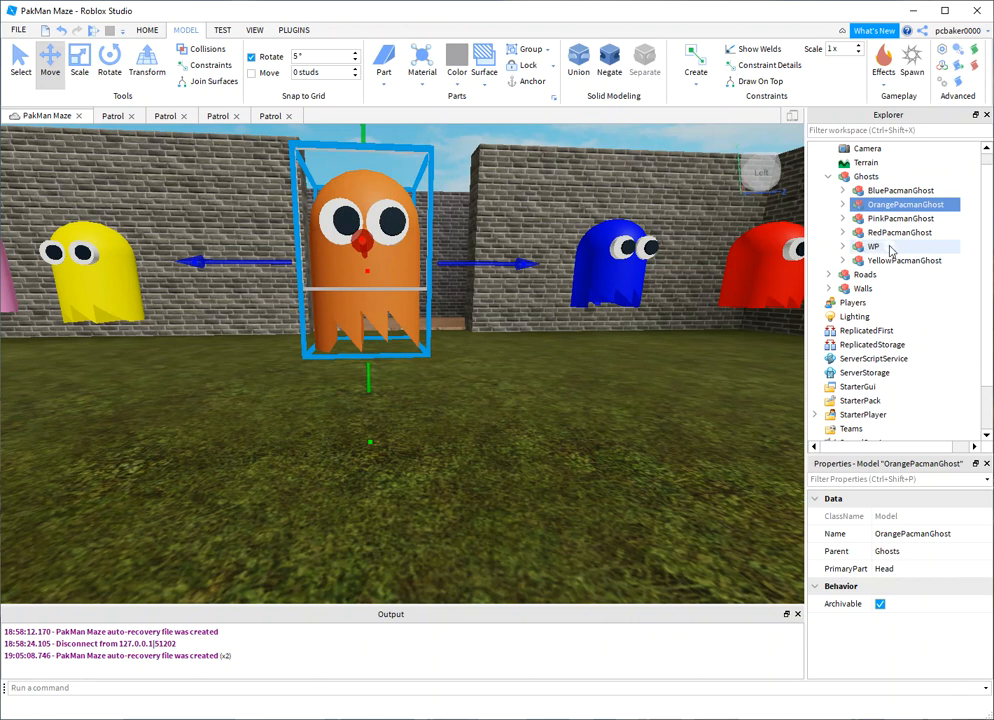
pyautogui.click(843, 204)
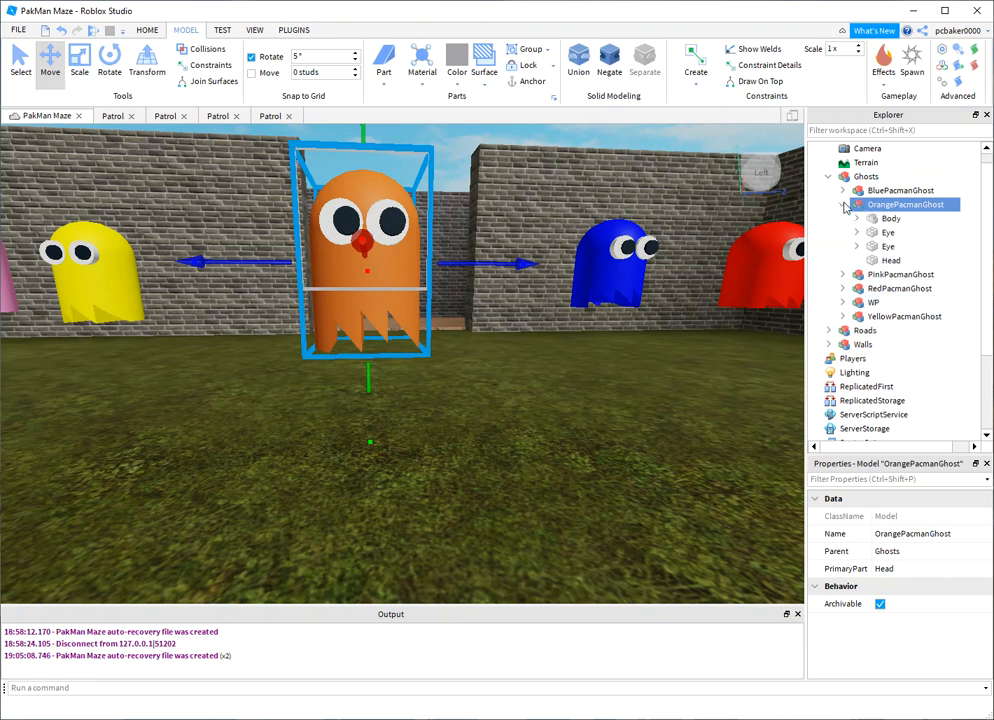
# - Copy the Patrol script from the BluePacmanGhost's head and paste it into the OrangePacmanGhost's Head
pyautogui.click(843, 190)
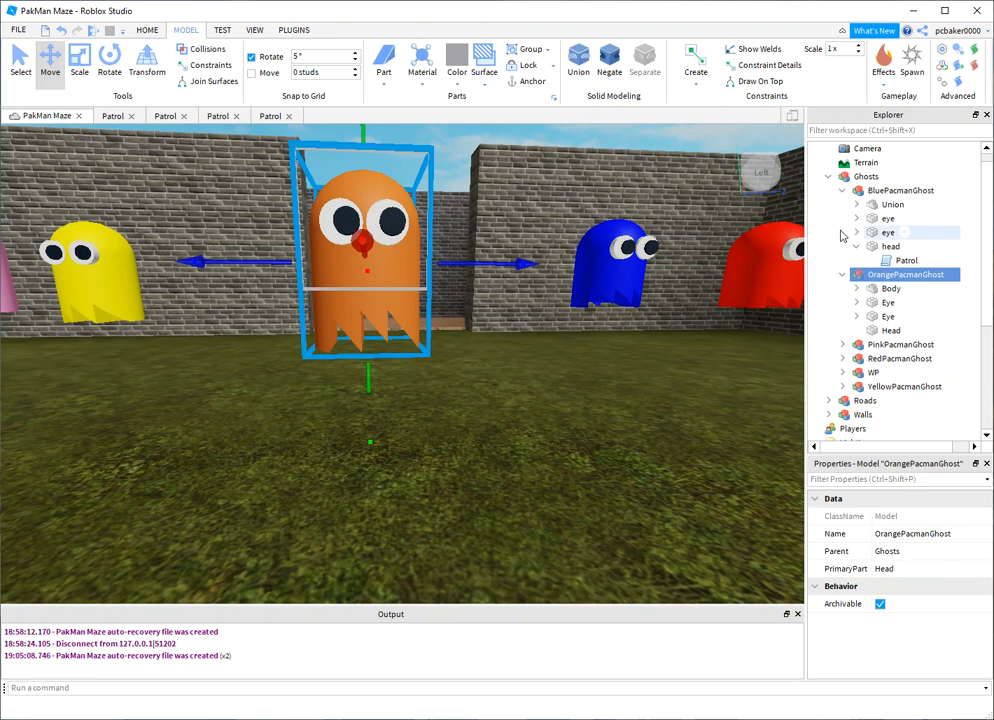
pyautogui.click(899, 262)
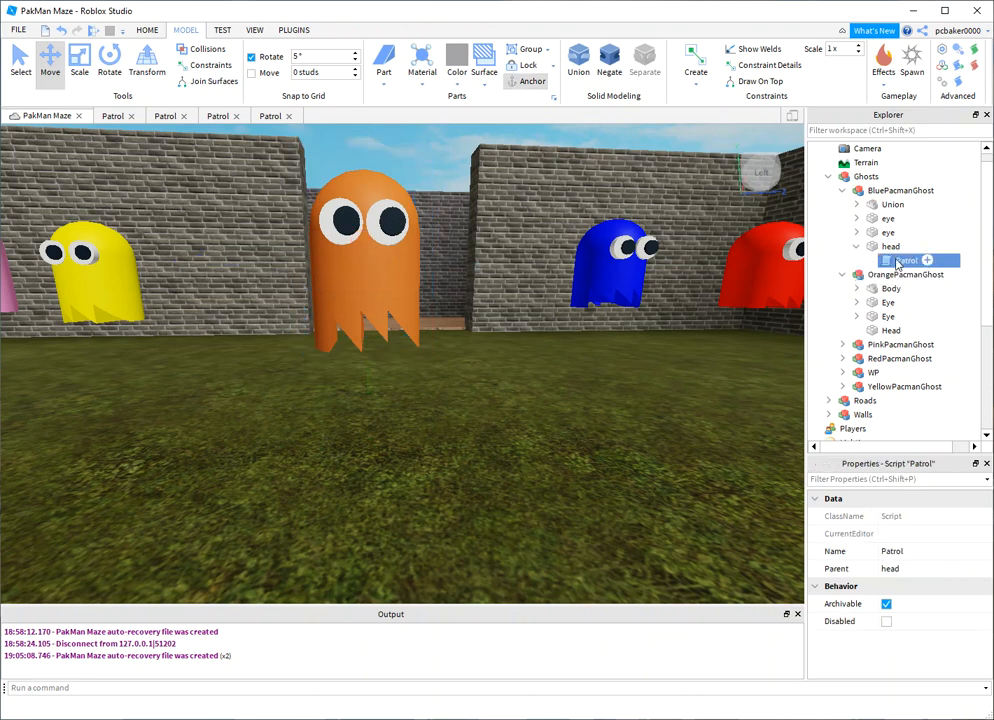
pyautogui.rightClick(896, 261)
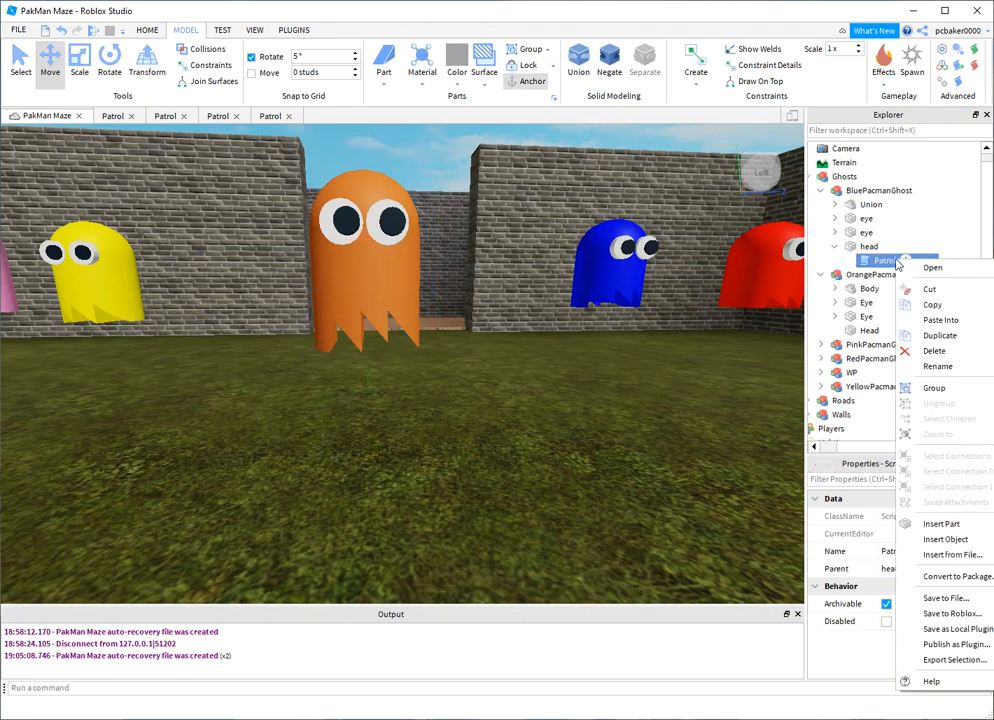
pyautogui.click(932, 305)
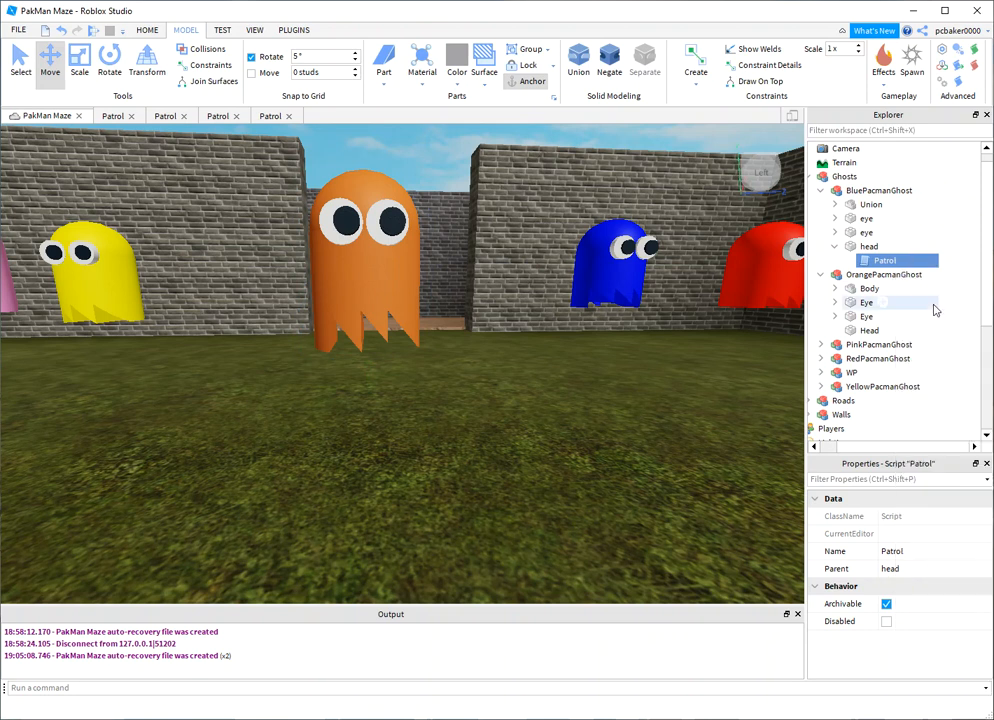
pyautogui.click(866, 330)
pyautogui.rightClick(866, 331)
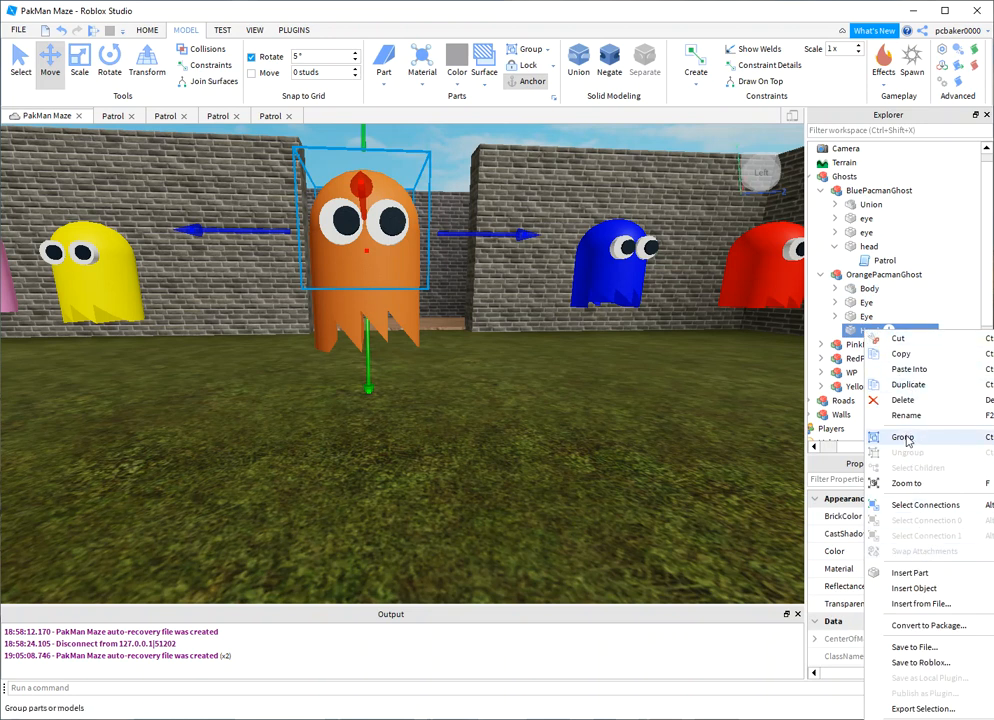
pyautogui.click(908, 370)
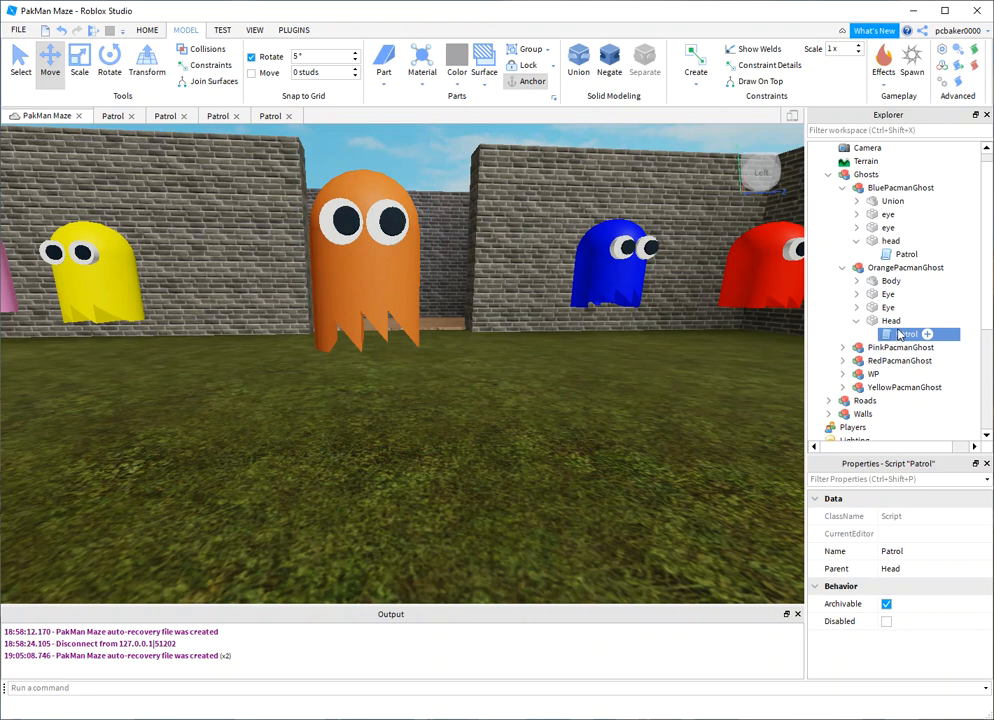
# - Open the orange Head's Patrol script and examine its wps reference, myPath waypoint list, while loop and initial wait line
pyautogui.doubleClick(903, 333)
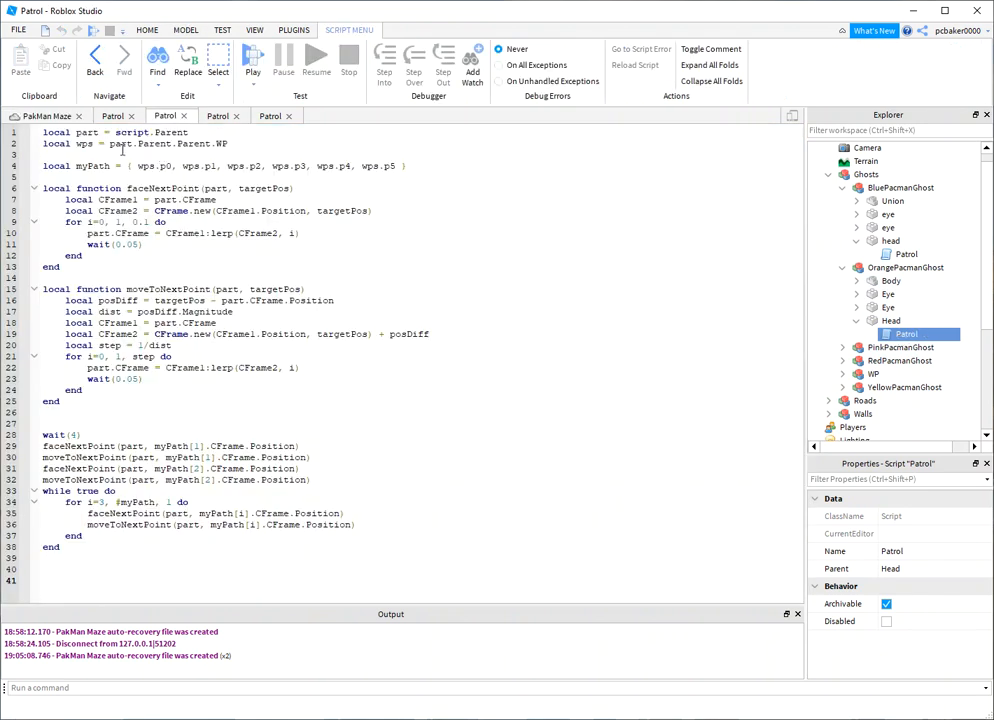
pyautogui.moveTo(76, 143); pyautogui.dragTo(231, 153)
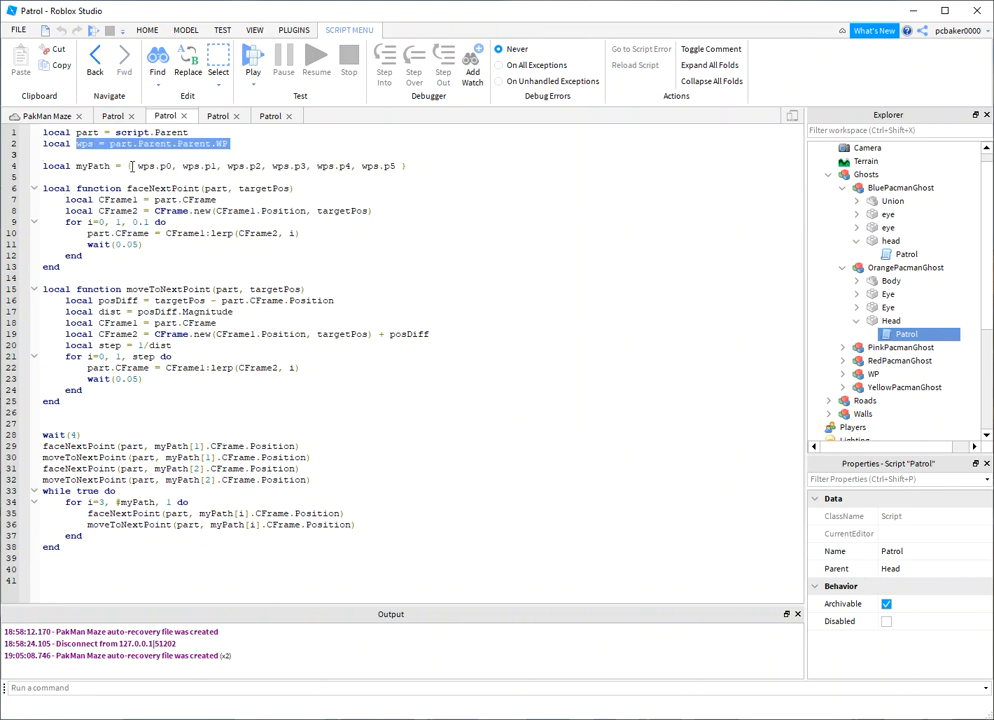
pyautogui.moveTo(127, 166); pyautogui.dragTo(432, 175)
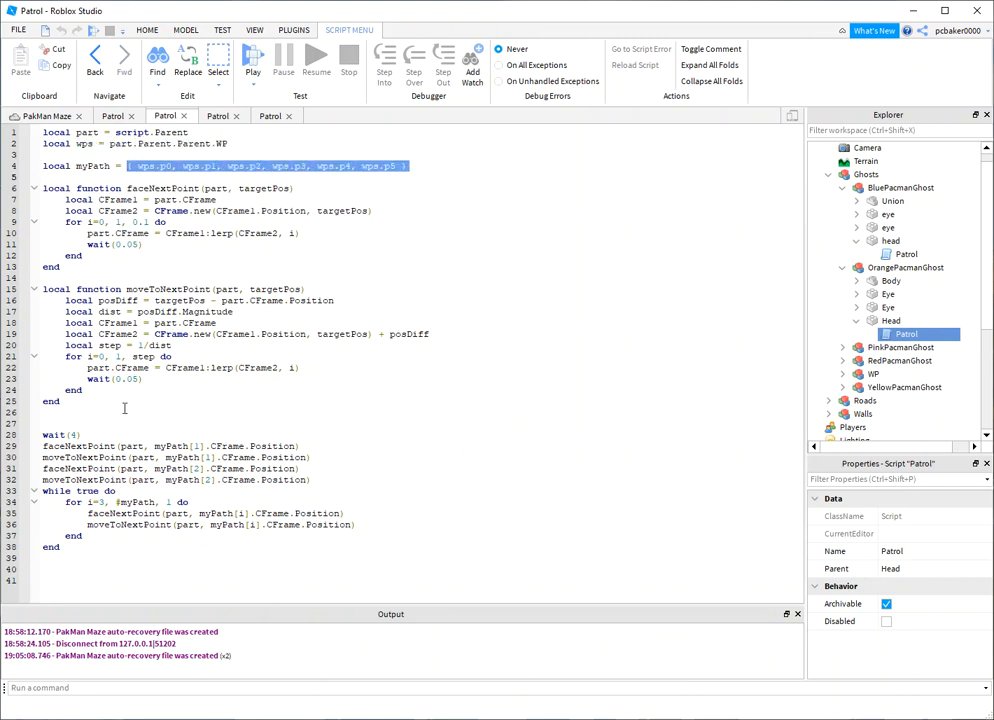
pyautogui.moveTo(45, 493); pyautogui.dragTo(70, 547)
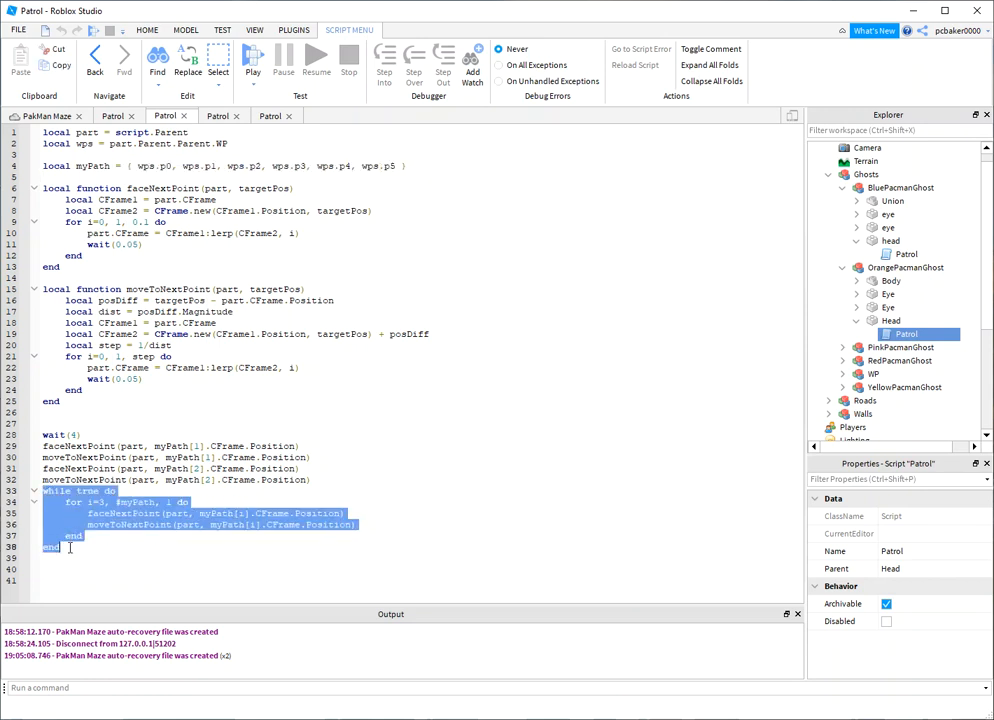
pyautogui.click(205, 436)
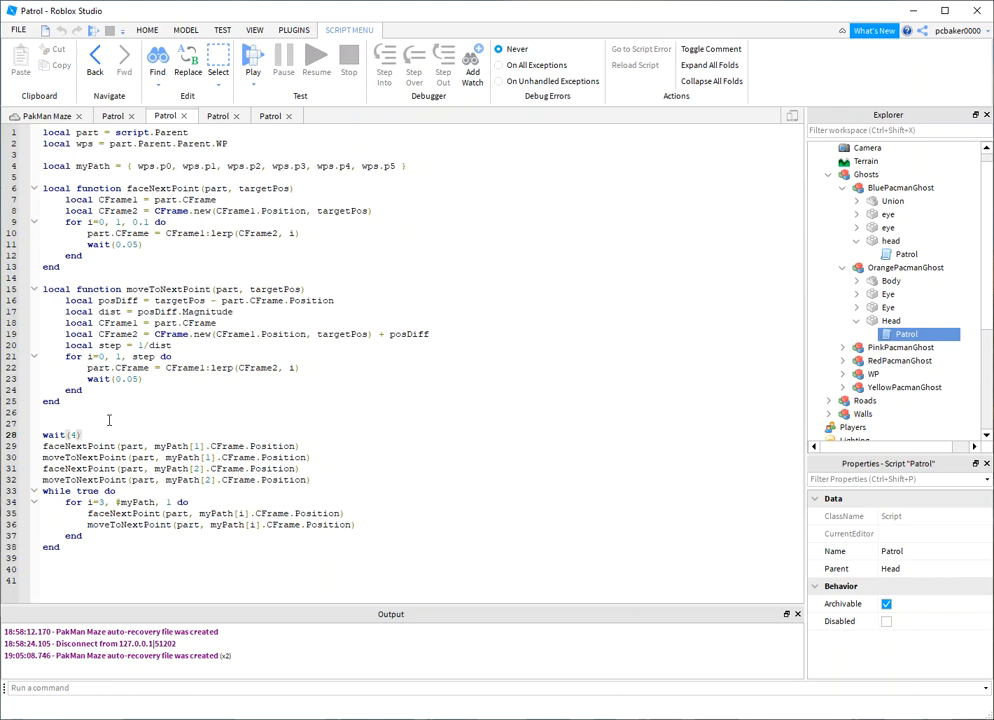
pyautogui.press('BackSpace')
# - Playtest the PakMan Maze game and walk the avatar around the grass area to observe the ghosts
pyautogui.click(253, 62)
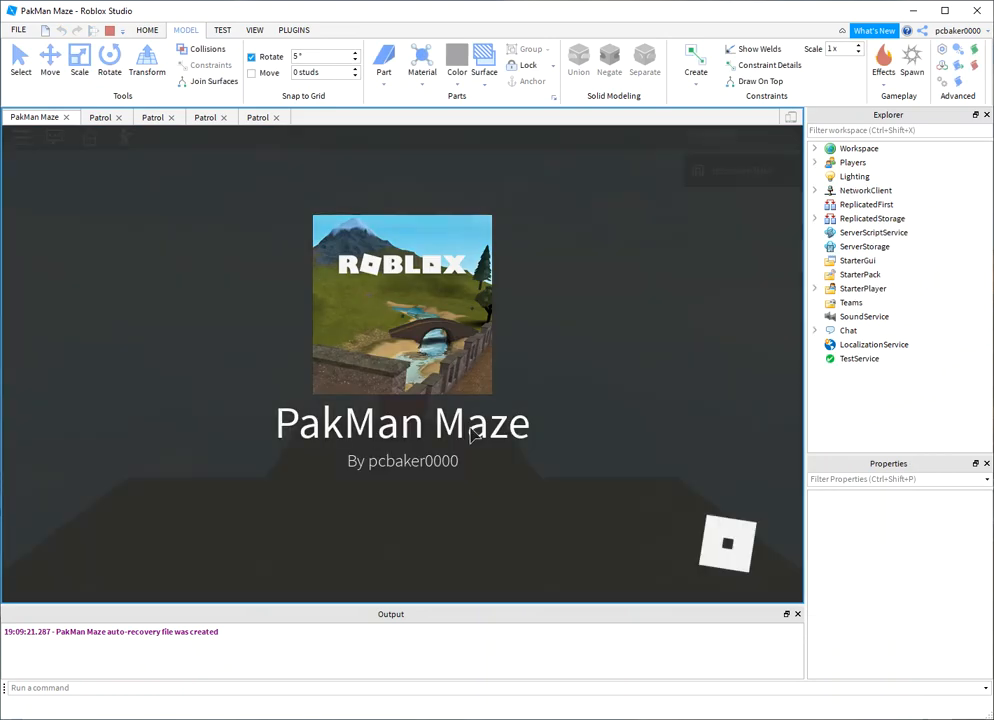
pyautogui.press('s')
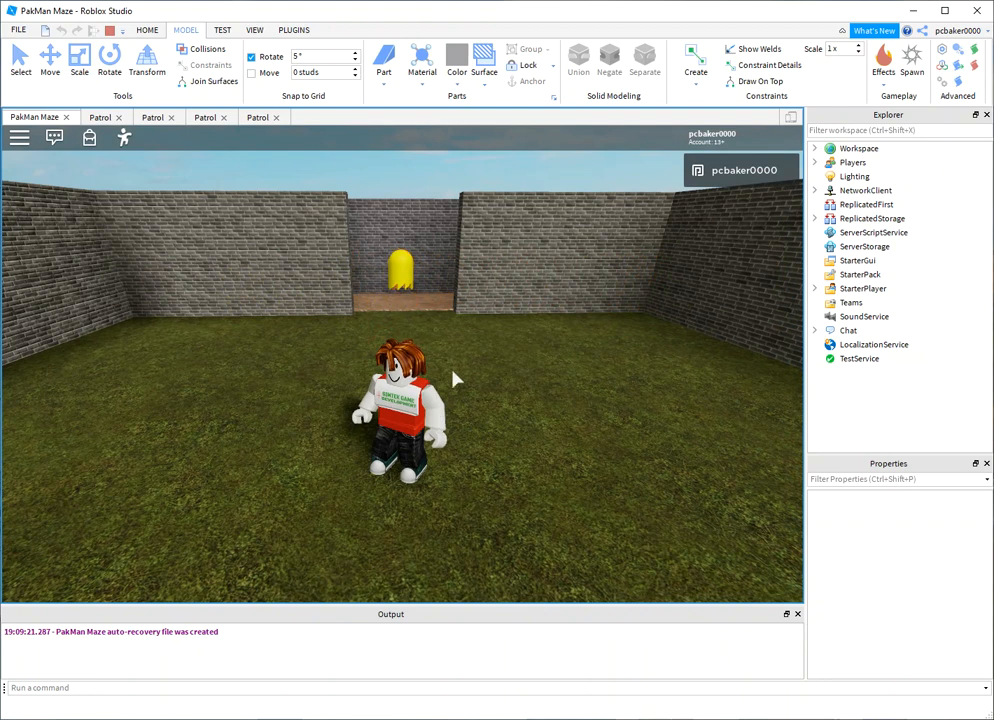
pyautogui.press('w')
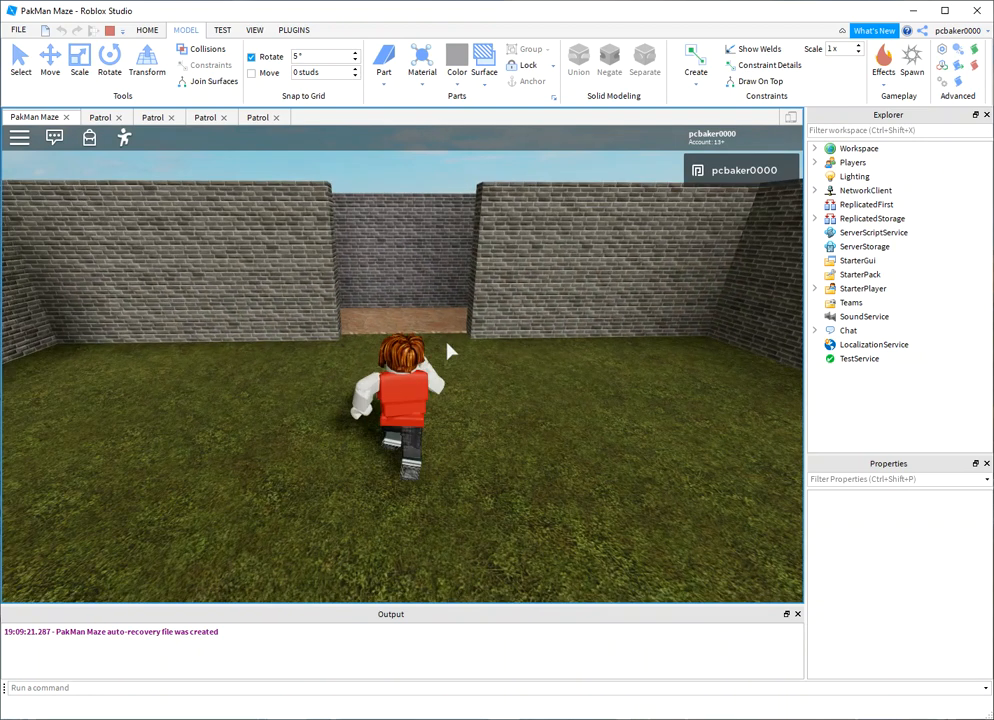